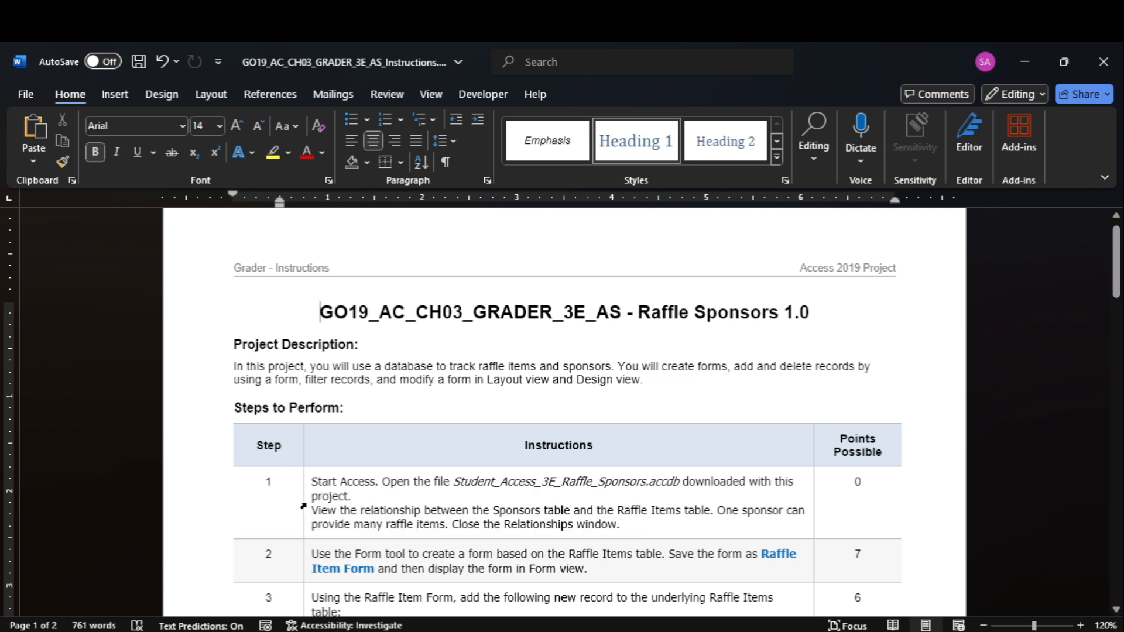
Highlight the step 1 instructions in yellow in the instructions table
{"action": "left_click", "coordinate": [301, 499]}
{"action": "left_click", "coordinate": [272, 153]}
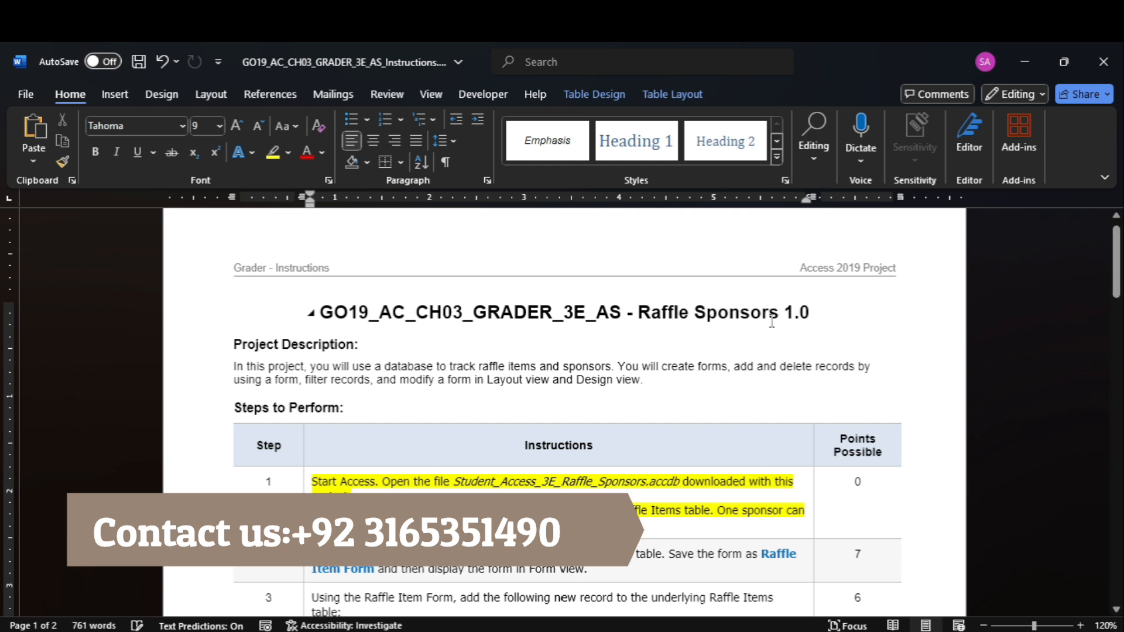
{"action": "left_click_drag", "start_coordinate": [1117, 286], "coordinate": [1117, 301]}
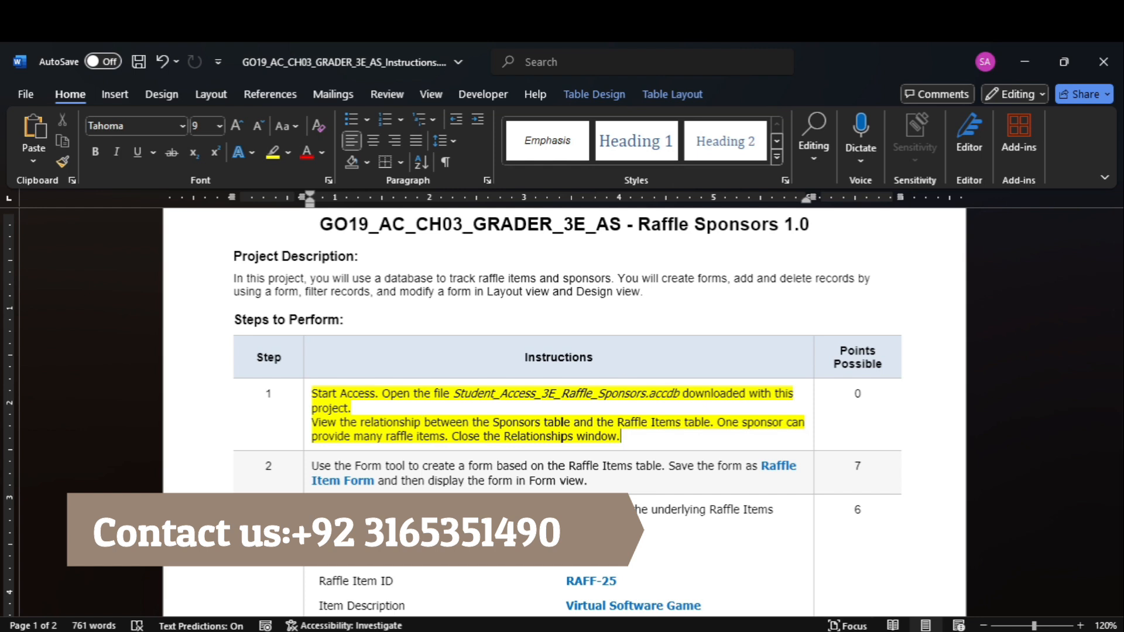
Open StudentName_Access_3E_Raffle_Sponsors.accdb in Access and display the relationship between the Sponsors and Raffle Items tables
{"action": "left_click", "coordinate": [752, 593]}
{"action": "double_click", "coordinate": [375, 212]}
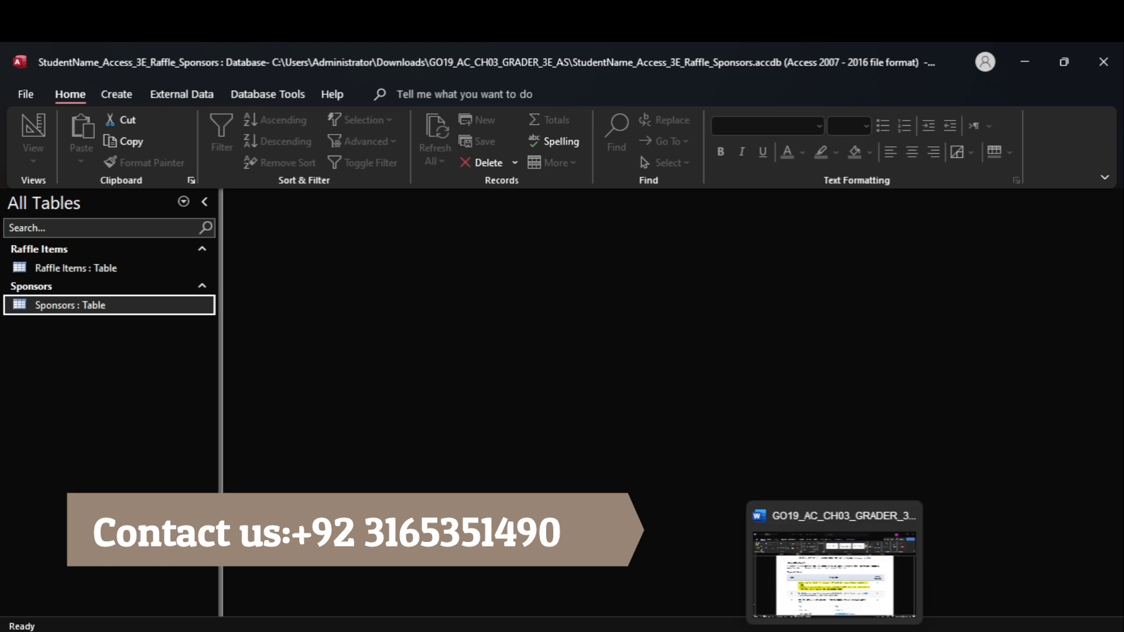
{"action": "left_click", "coordinate": [836, 562]}
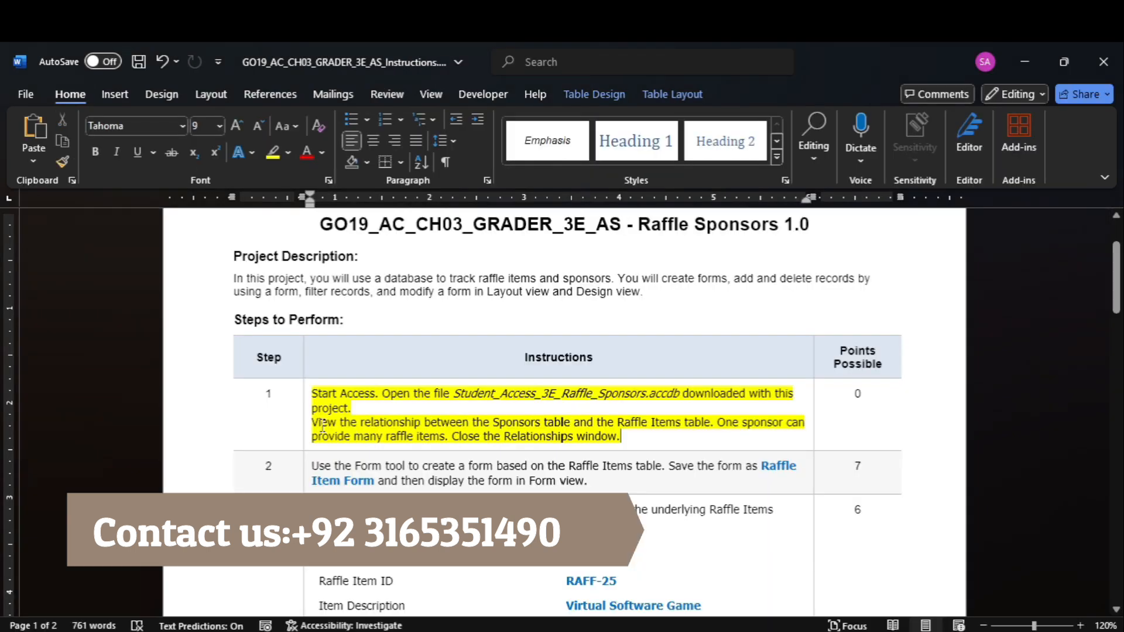
{"action": "left_click_drag", "start_coordinate": [312, 423], "coordinate": [712, 422]}
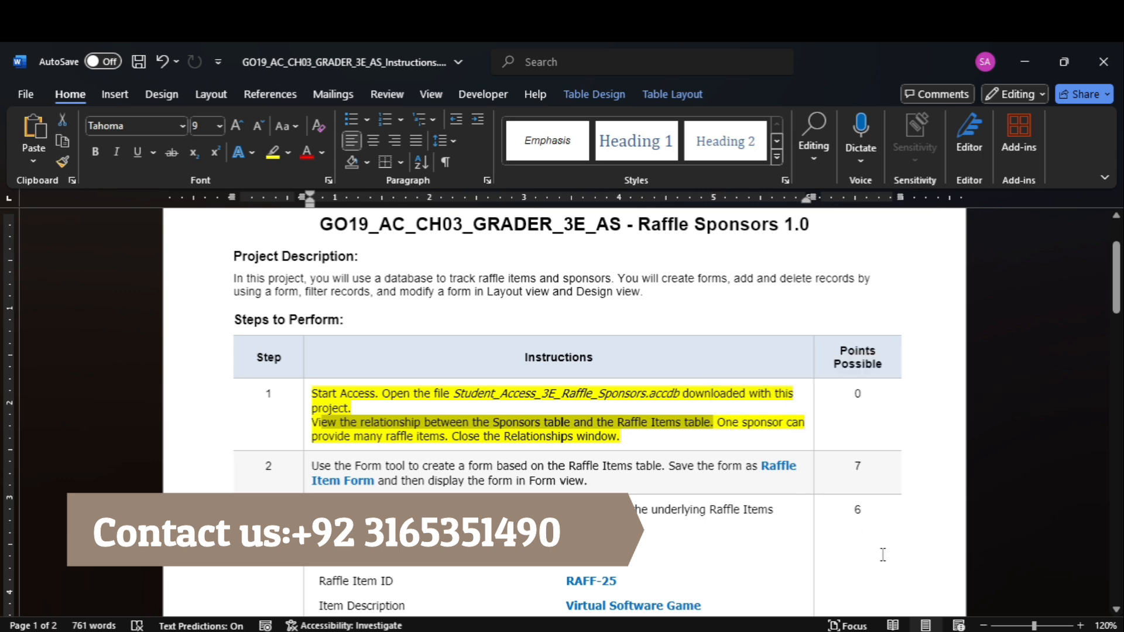
{"action": "left_click", "coordinate": [849, 591]}
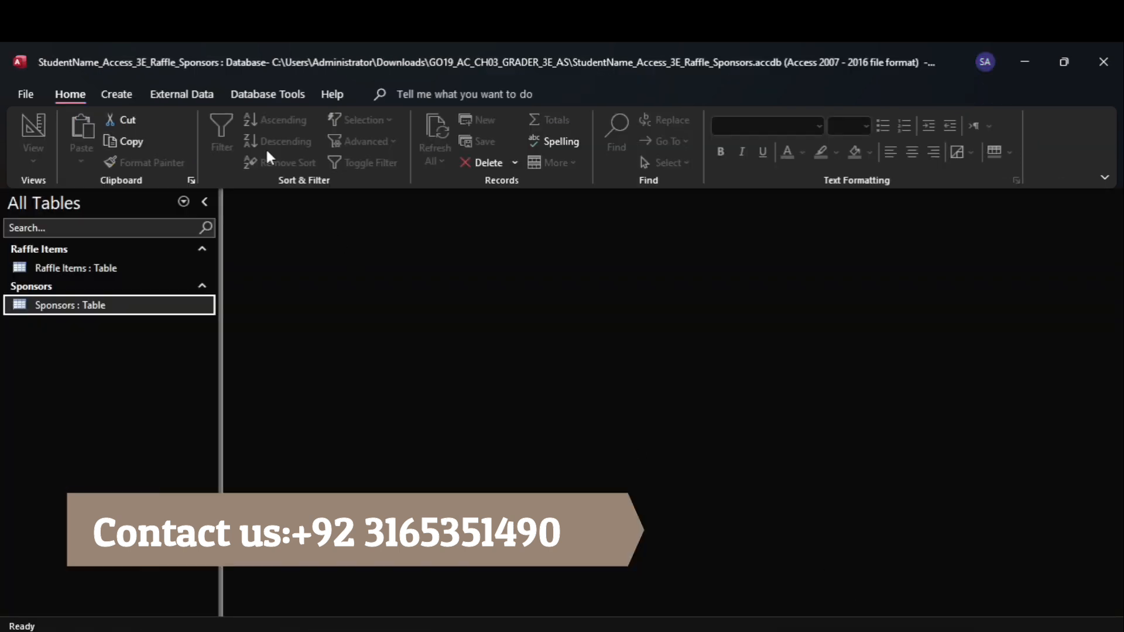
{"action": "left_click", "coordinate": [258, 95]}
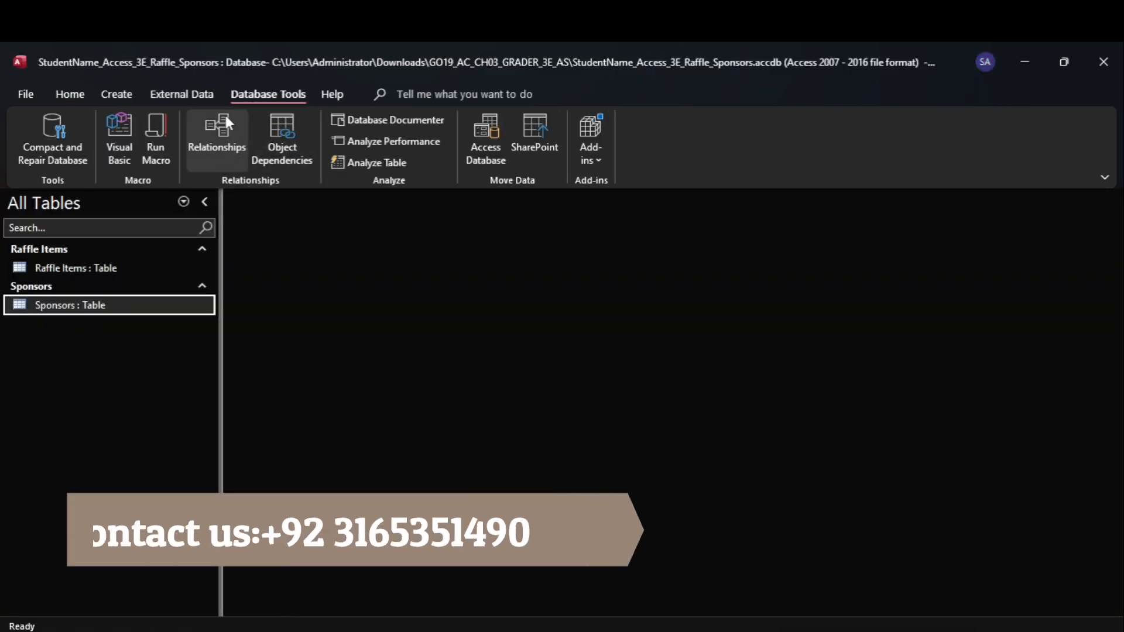
{"action": "left_click", "coordinate": [233, 117]}
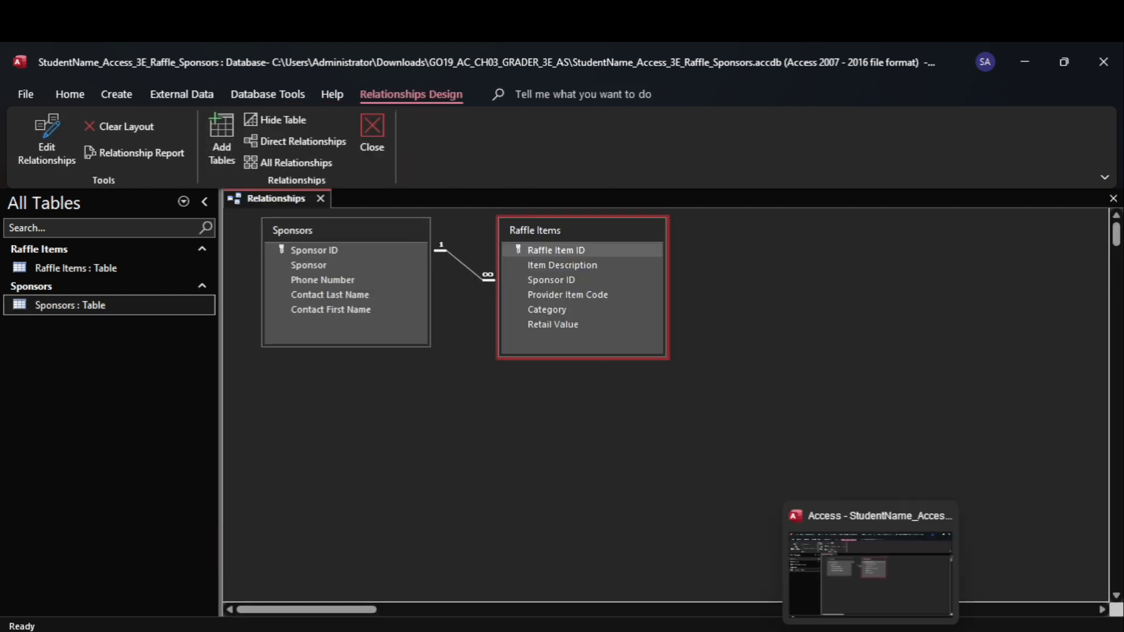
Check the relationship against the Word instructions, close the Relationships window in Access and narrow the Navigation Pane
{"action": "left_click", "coordinate": [820, 579]}
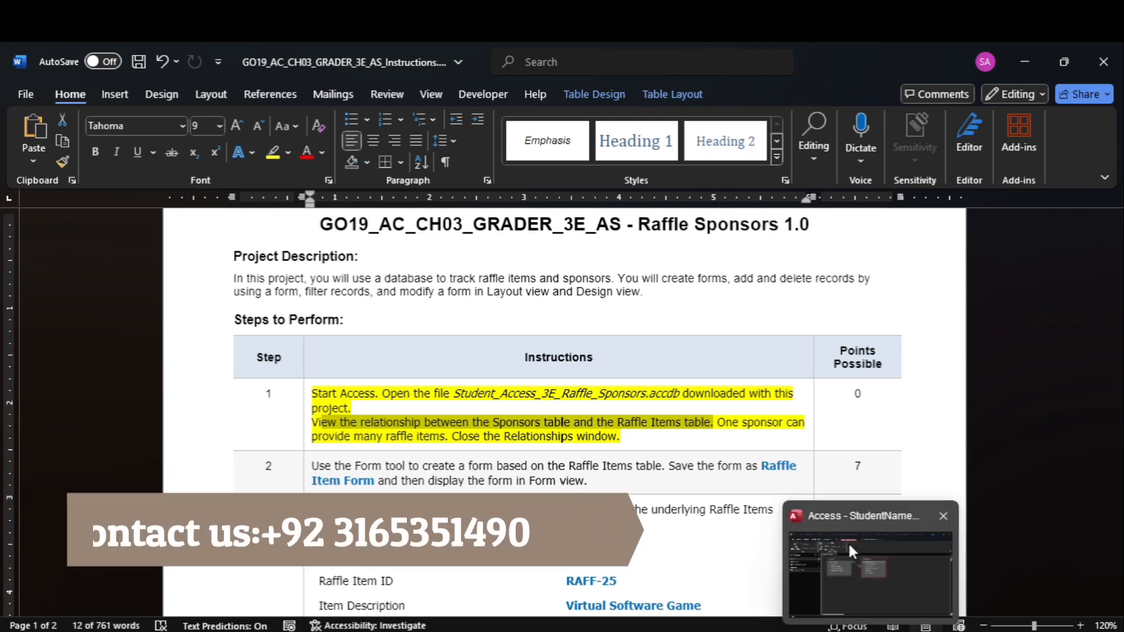
{"action": "left_click", "coordinate": [848, 542]}
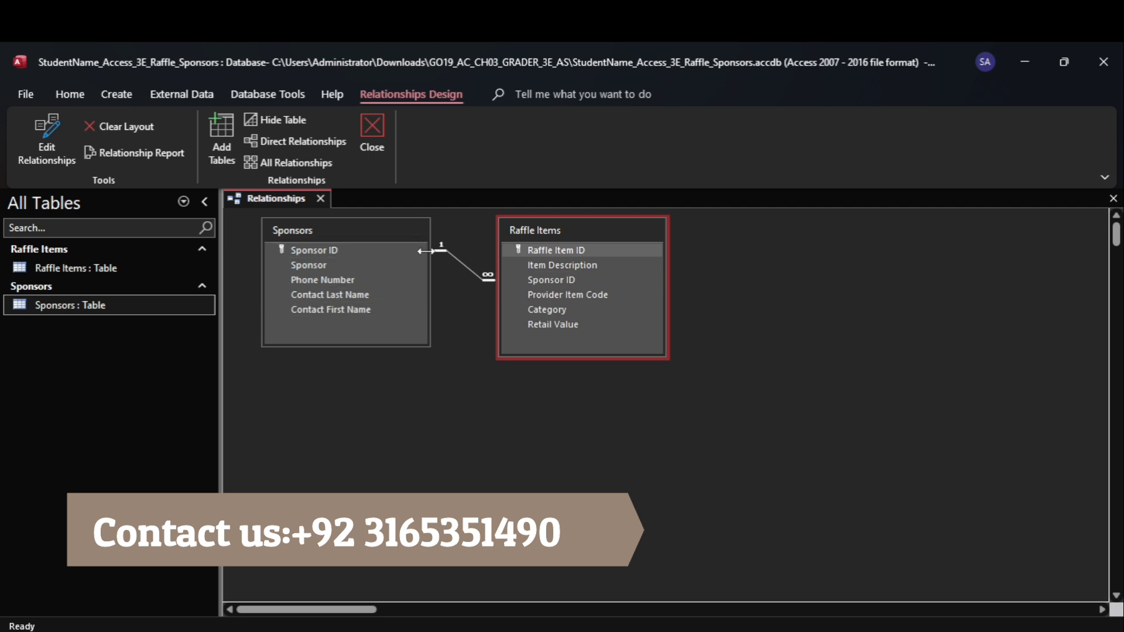
{"action": "left_click", "coordinate": [539, 251]}
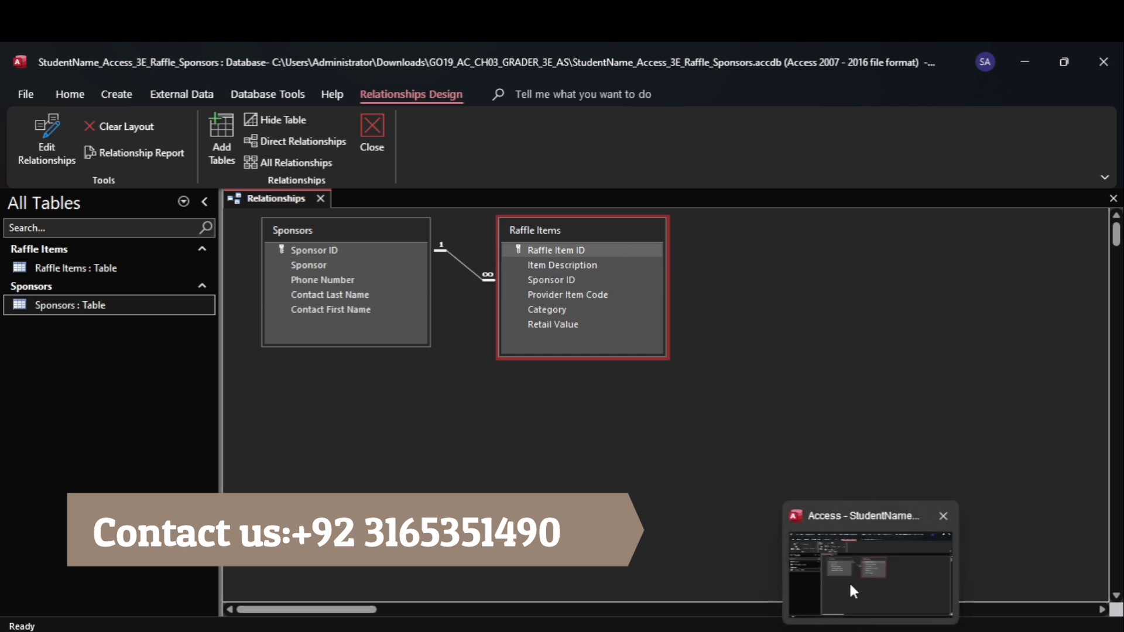
{"action": "mouse_move", "coordinate": [835, 630]}
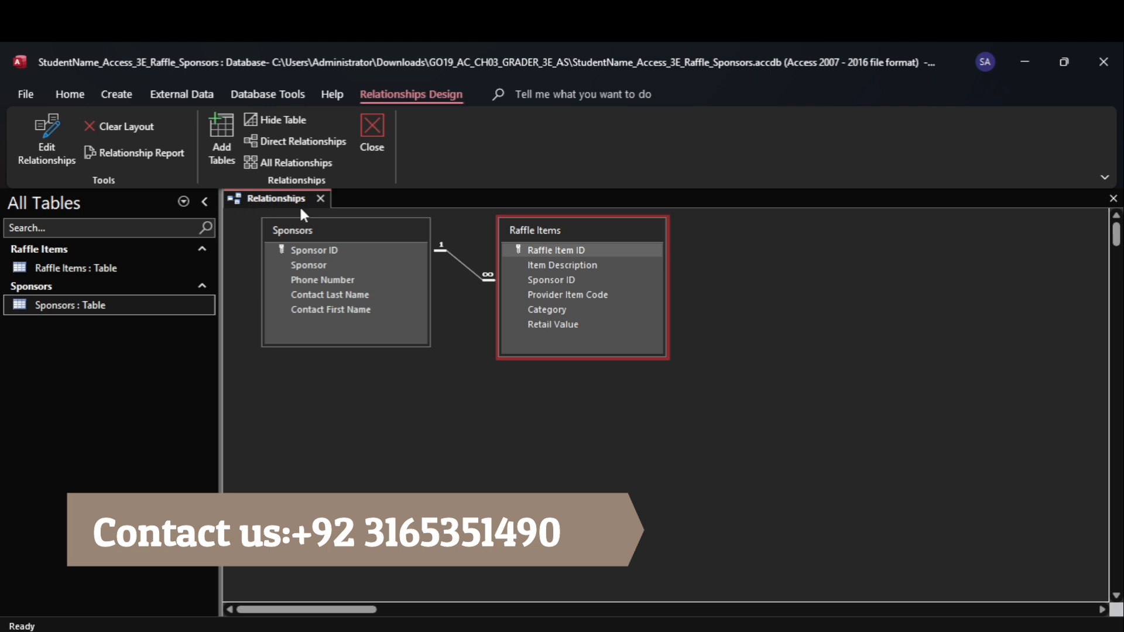
{"action": "left_click", "coordinate": [320, 199]}
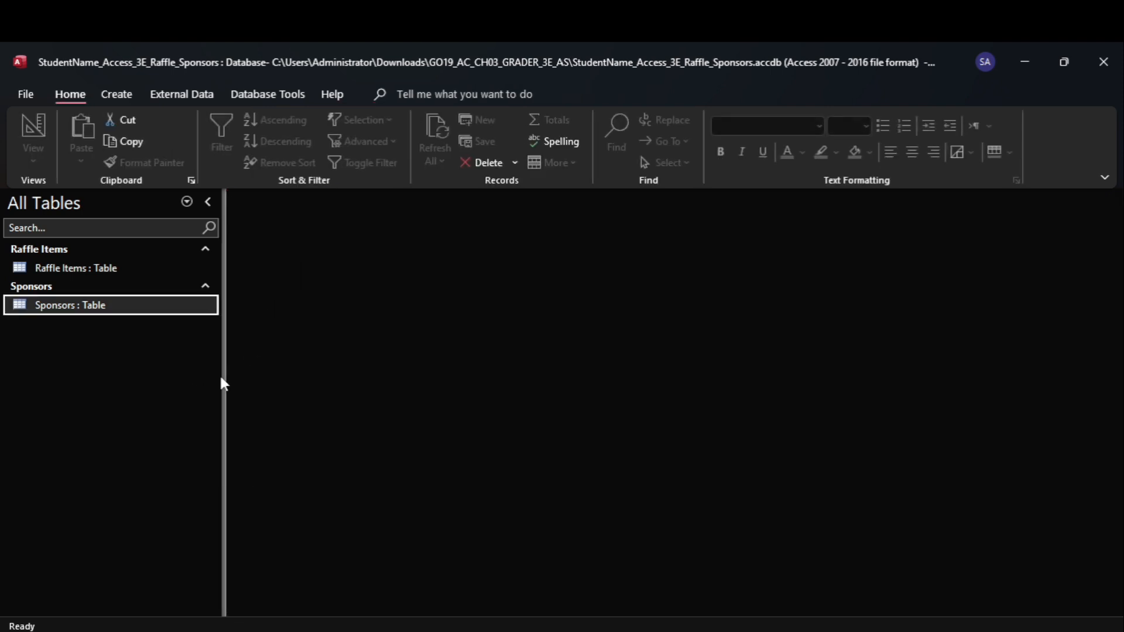
{"action": "left_click_drag", "start_coordinate": [221, 376], "coordinate": [181, 369]}
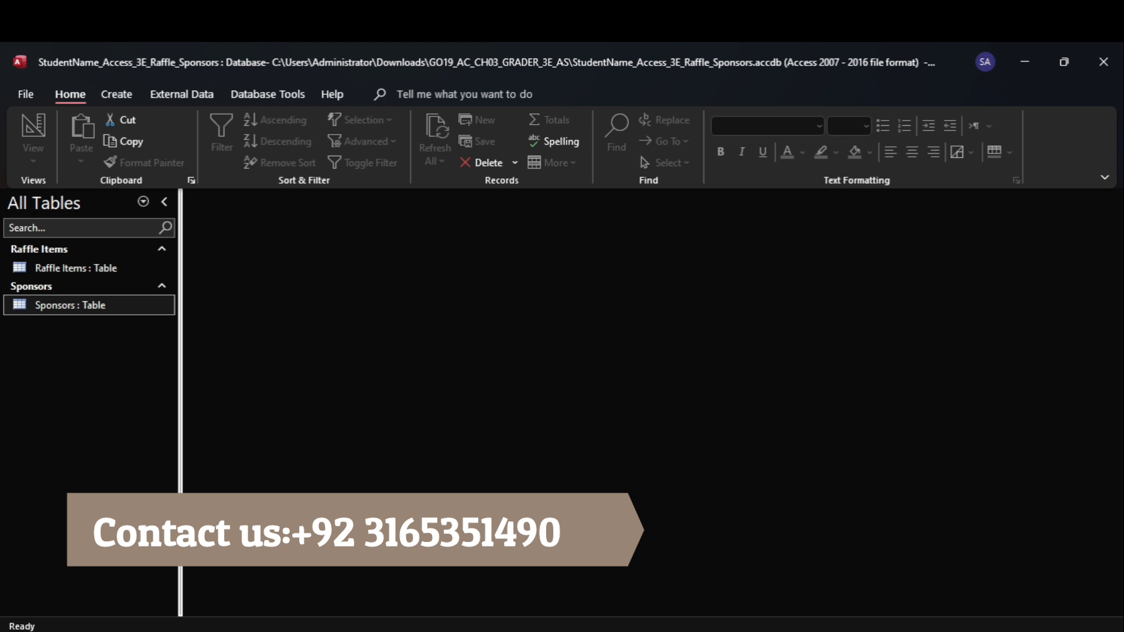
Switch to the Word instructions and highlight the step 2 text in yellow
{"action": "left_click", "coordinate": [833, 571]}
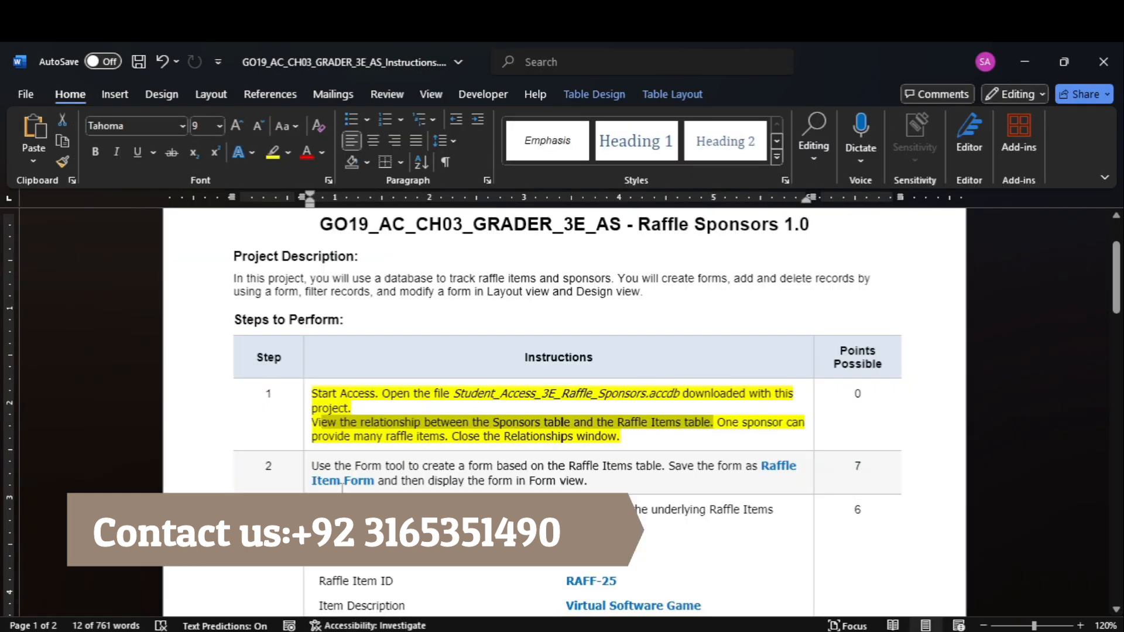
{"action": "left_click", "coordinate": [308, 476]}
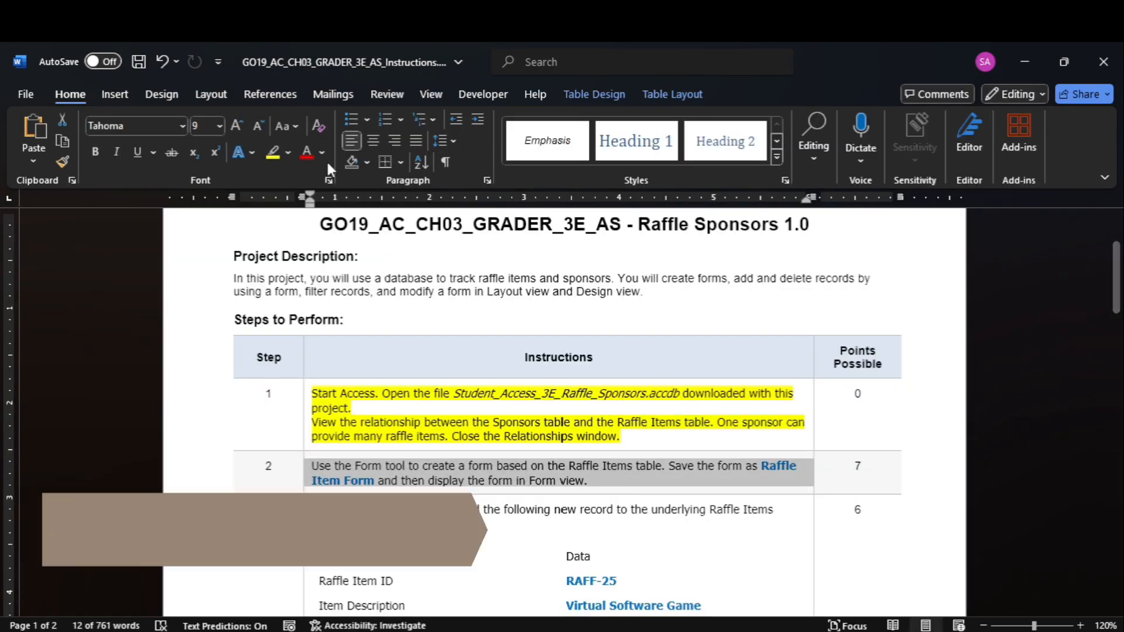
{"action": "left_click", "coordinate": [274, 153]}
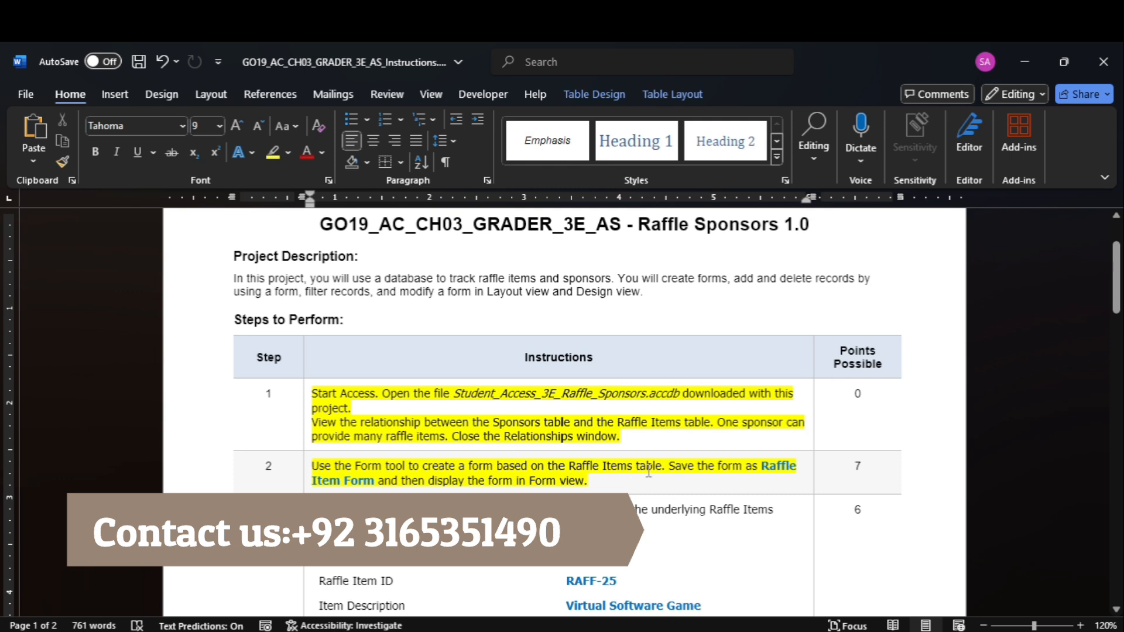
Switch to Access and create a form based on the Raffle Items table with the Form tool
{"action": "left_click", "coordinate": [866, 615]}
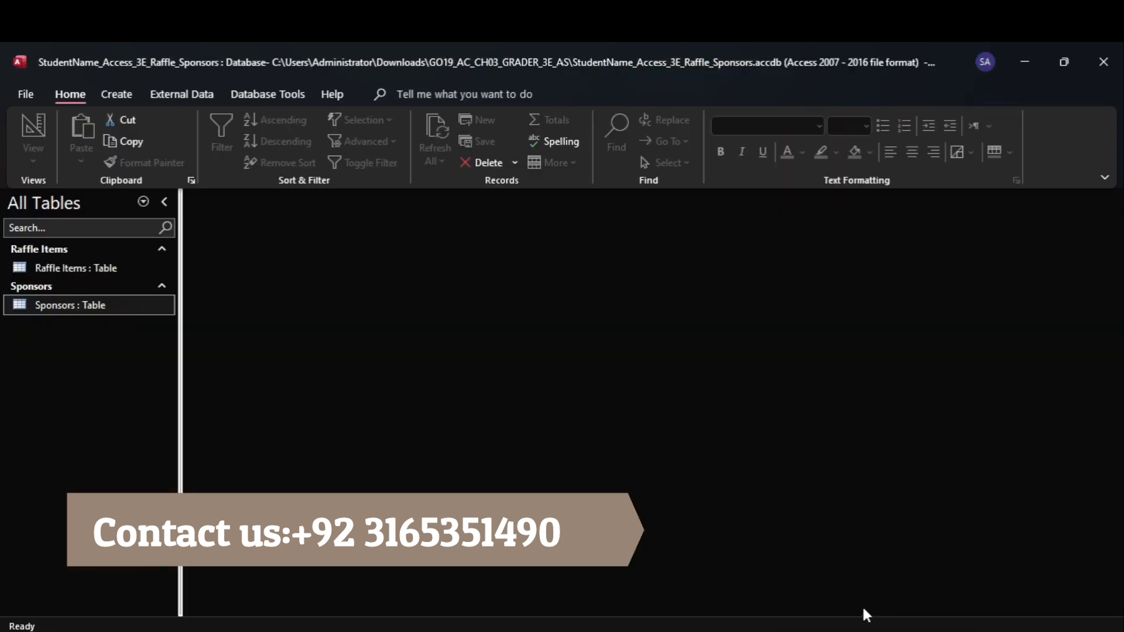
{"action": "left_click", "coordinate": [61, 266]}
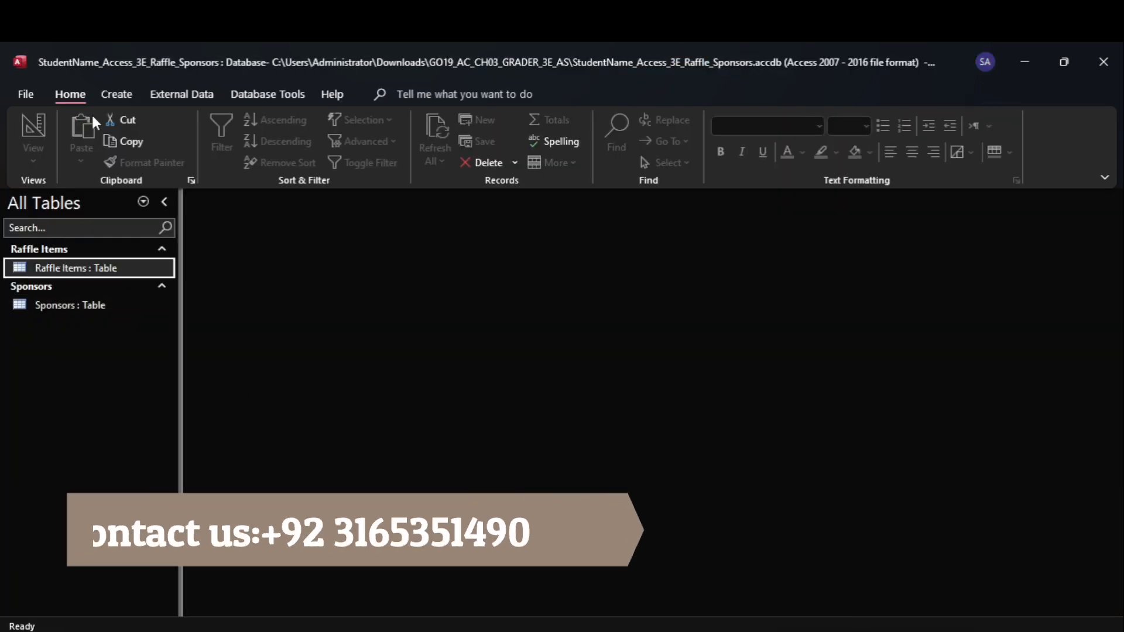
{"action": "left_click", "coordinate": [116, 94]}
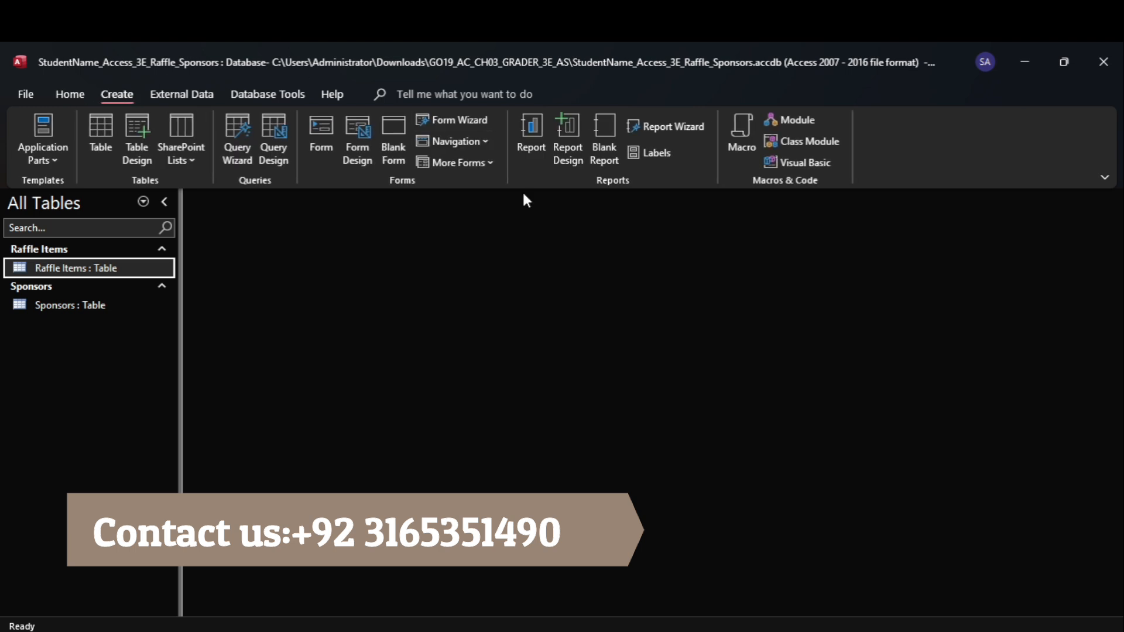
{"action": "left_click", "coordinate": [321, 140]}
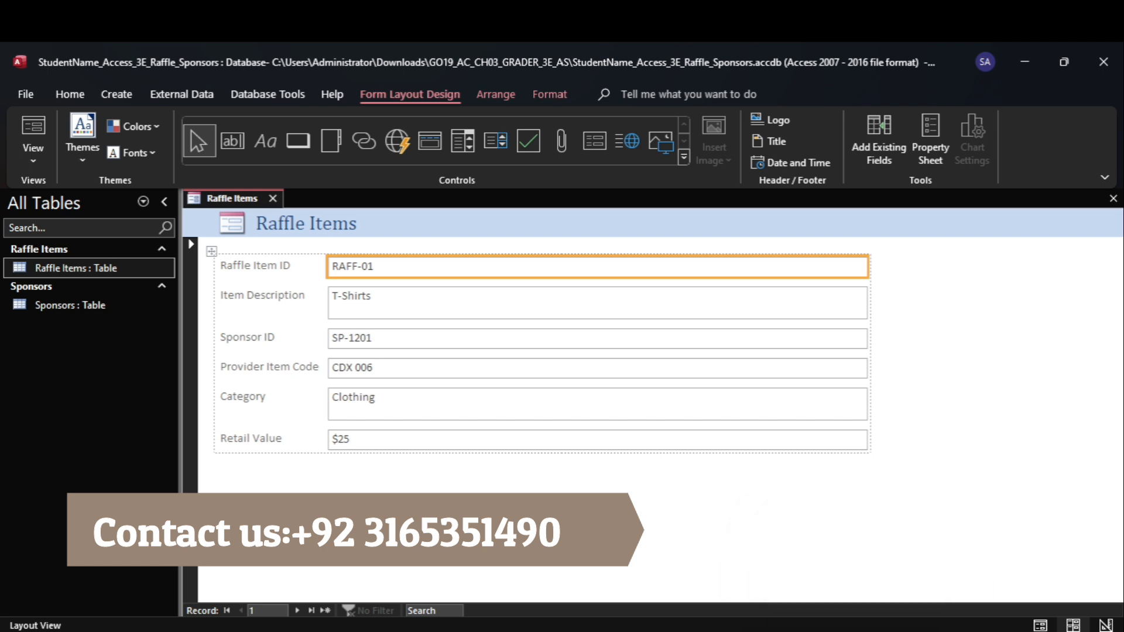
Copy the form name from the step 2 instructions in Word and save the new Access form as Raffle Item Form
{"action": "left_click", "coordinate": [834, 630]}
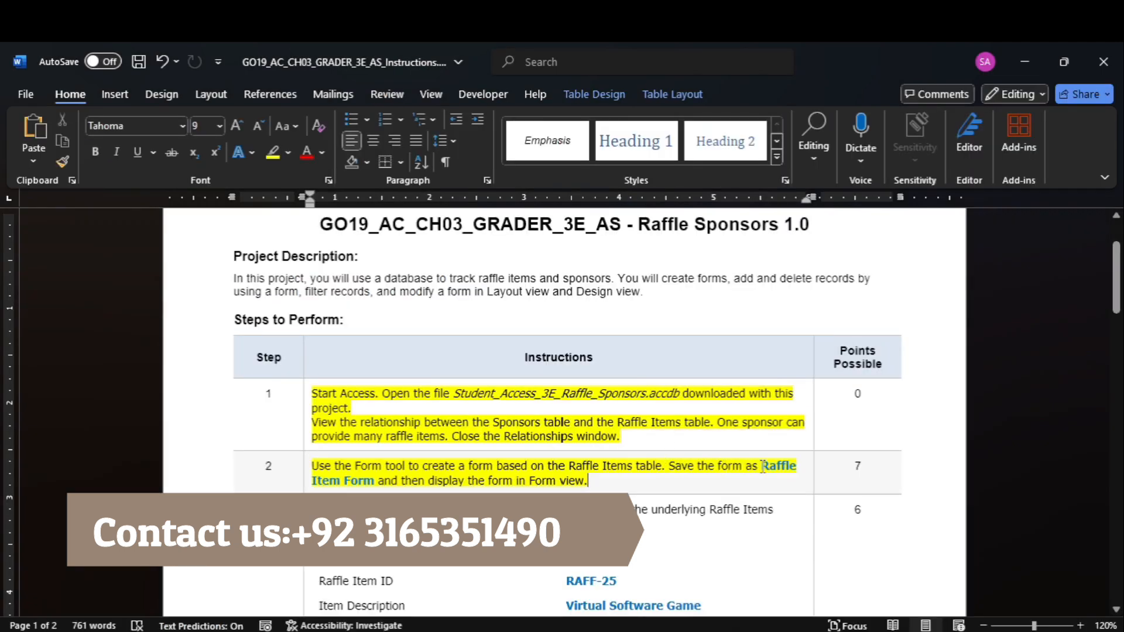
{"action": "left_click_drag", "start_coordinate": [761, 466], "coordinate": [366, 487]}
{"action": "key", "text": "ctrl+c"}
{"action": "mouse_move", "coordinate": [834, 631]}
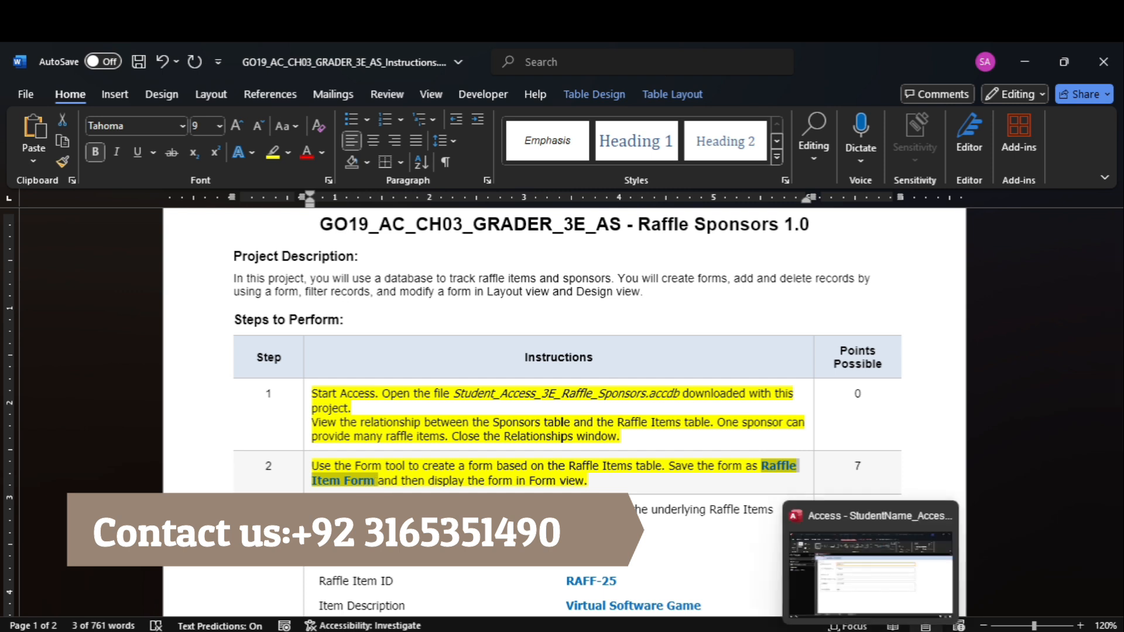
{"action": "left_click", "coordinate": [857, 607]}
{"action": "right_click", "coordinate": [225, 199]}
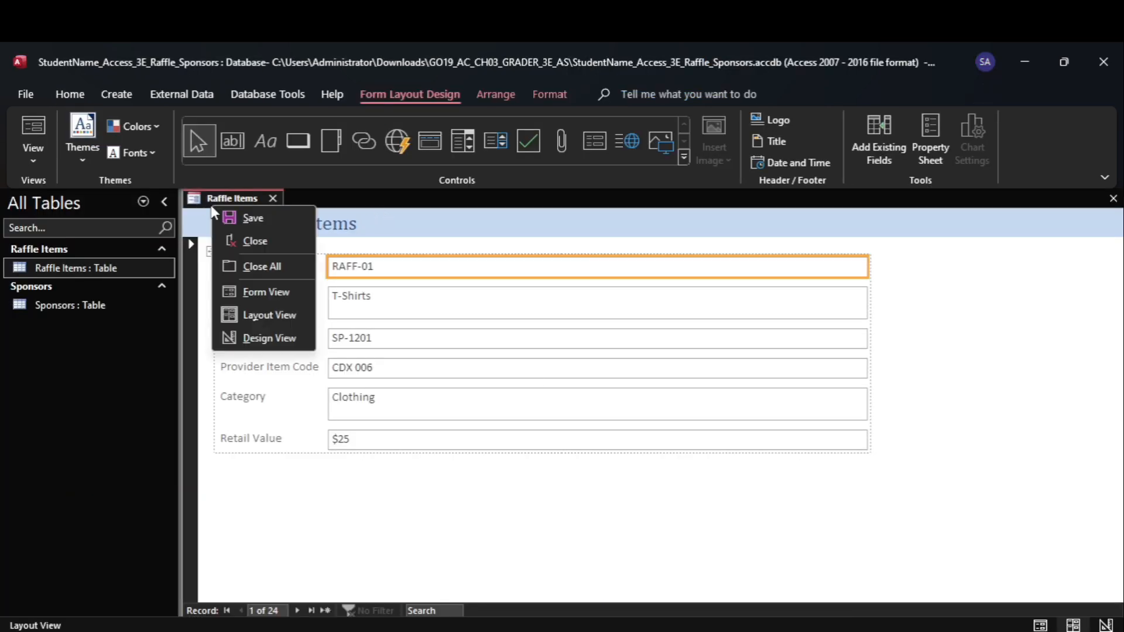
{"action": "left_click", "coordinate": [233, 218]}
{"action": "key", "text": "ctrl+v"}
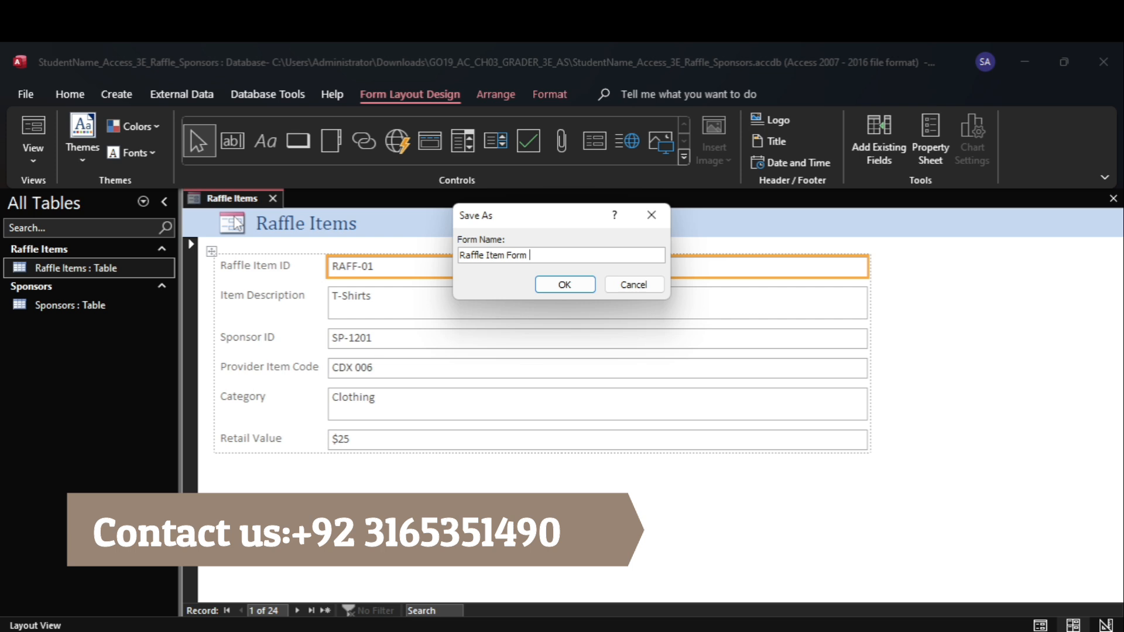
{"action": "key", "text": "Return"}
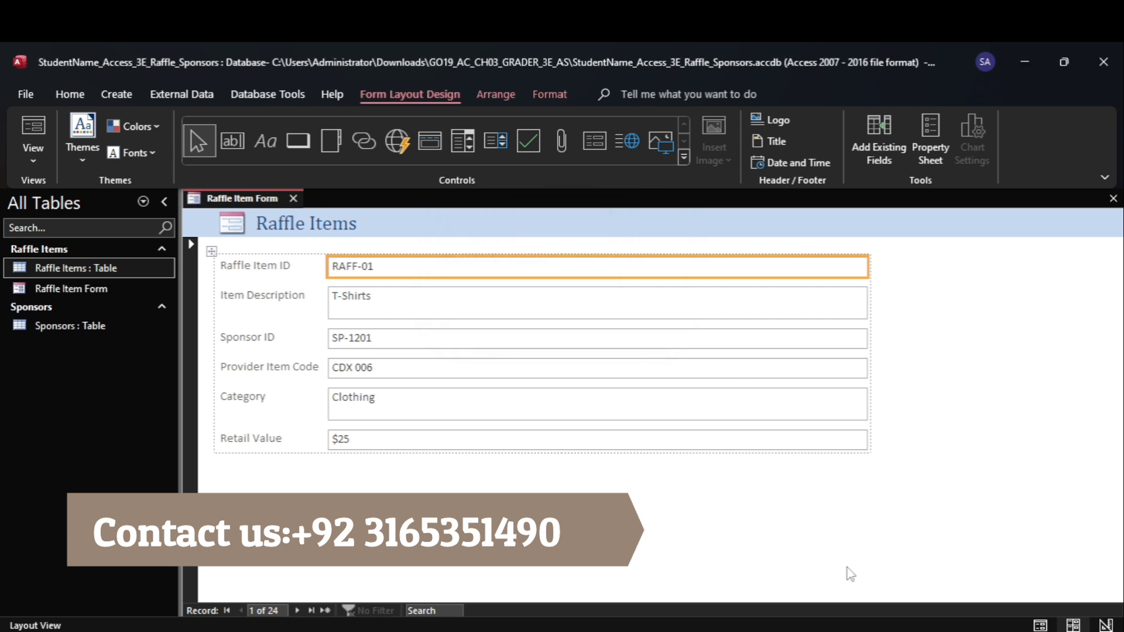
Check the rest of step 2 in Word and display the Raffle Item Form in Form view in Access
{"action": "left_click", "coordinate": [841, 629]}
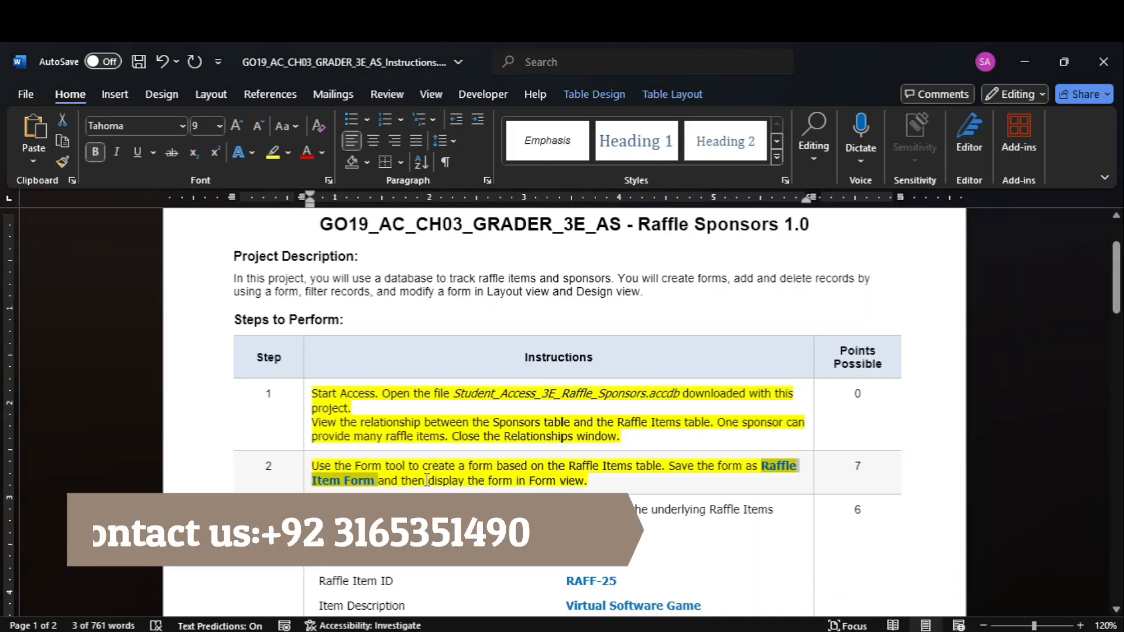
{"action": "left_click", "coordinate": [835, 577]}
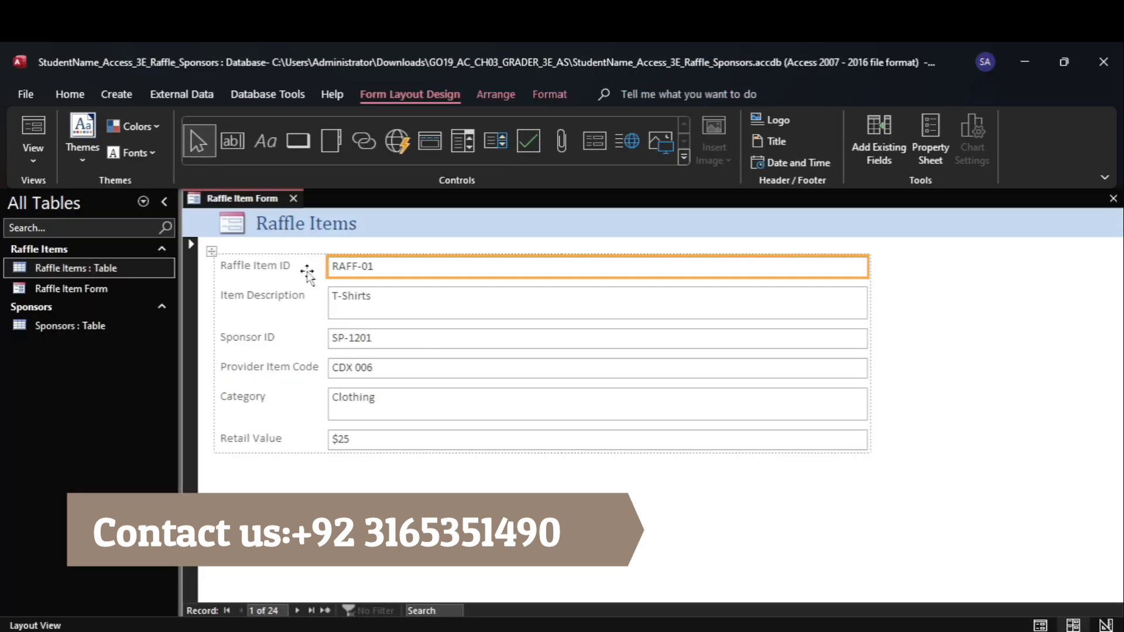
{"action": "left_click", "coordinate": [33, 157]}
{"action": "left_click", "coordinate": [79, 192]}
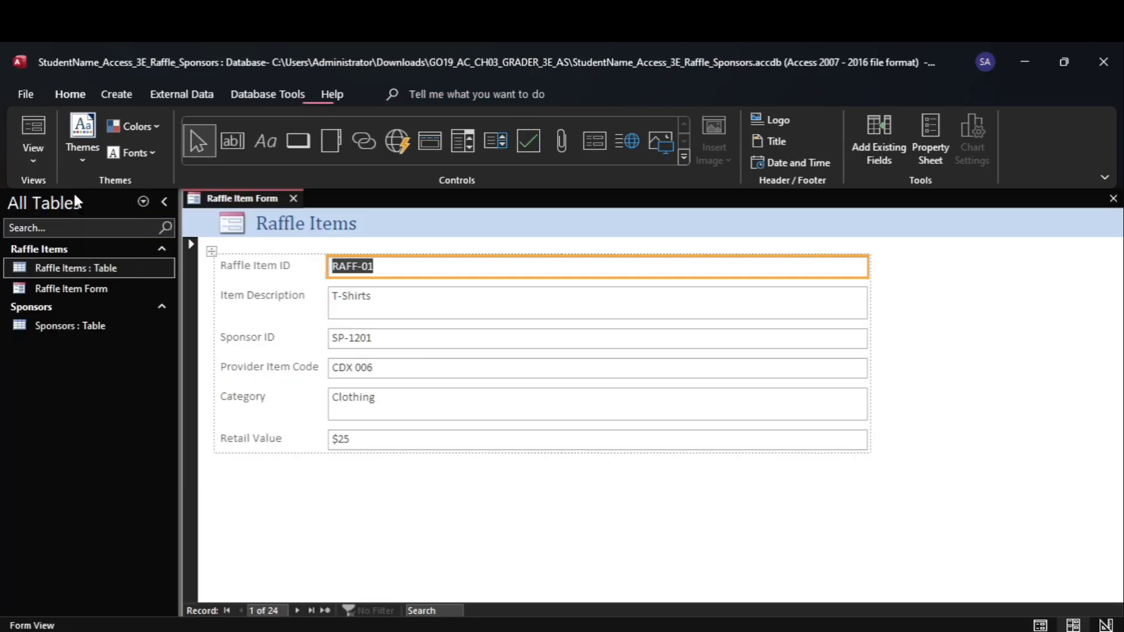
Switch to Word and highlight the step 3 instructions and their field and data list in yellow
{"action": "mouse_move", "coordinate": [840, 630]}
{"action": "left_click", "coordinate": [831, 562]}
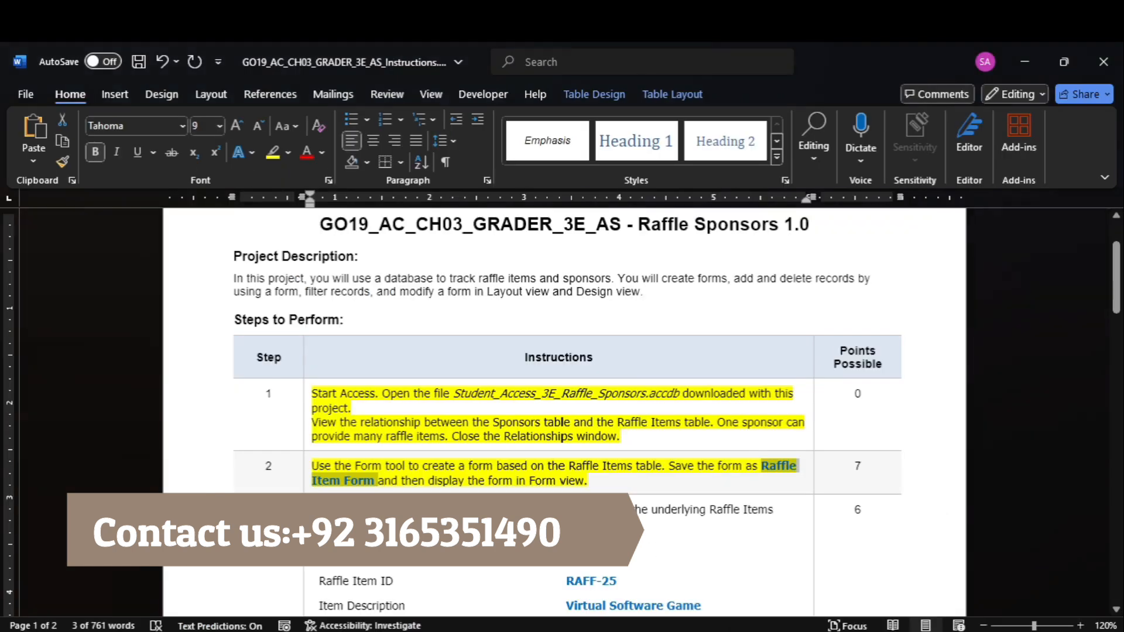
{"action": "left_click", "coordinate": [860, 417]}
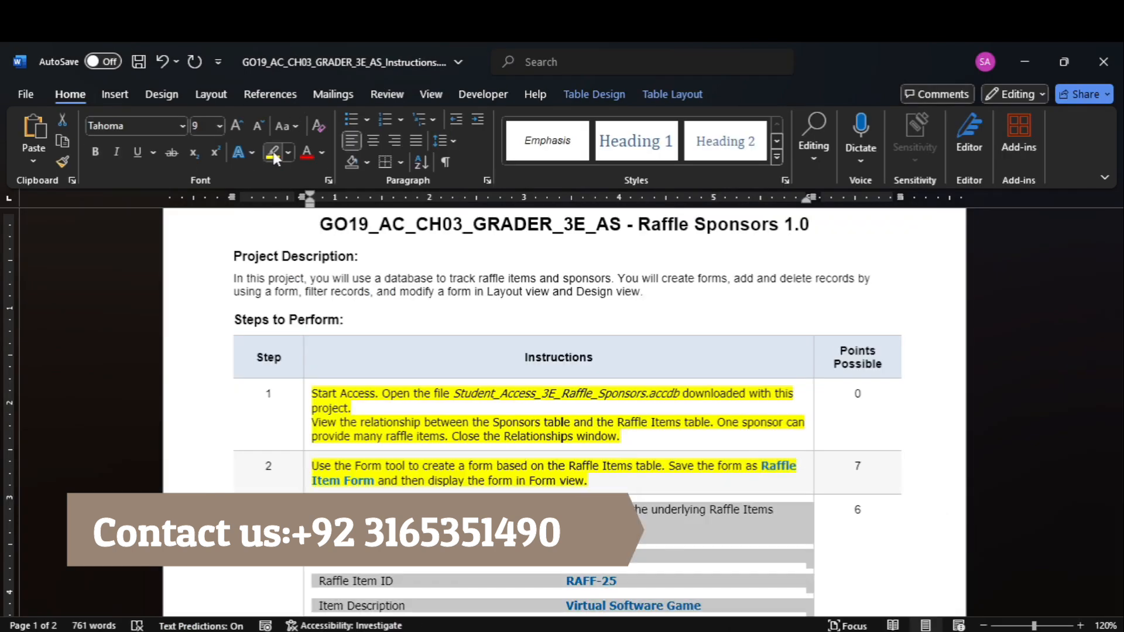
{"action": "left_click_drag", "start_coordinate": [1117, 283], "coordinate": [1120, 321]}
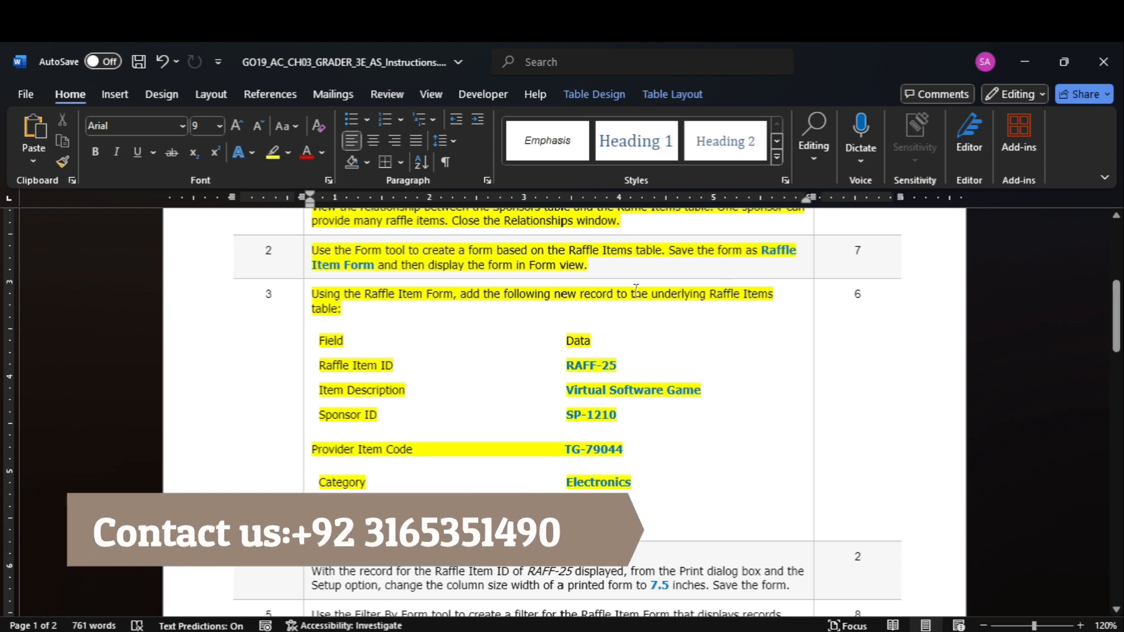
Switch to Access, start a new record in the Raffle Item Form, and copy RAFF-25 from Word into the Raffle Item ID field
{"action": "mouse_move", "coordinate": [871, 631]}
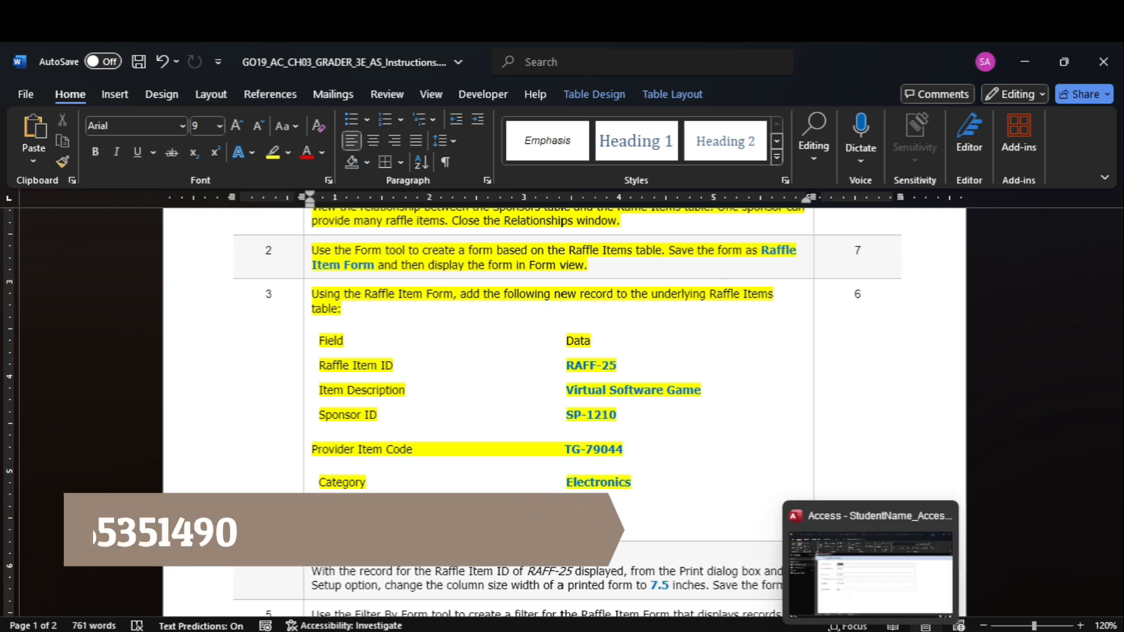
{"action": "left_click", "coordinate": [866, 578]}
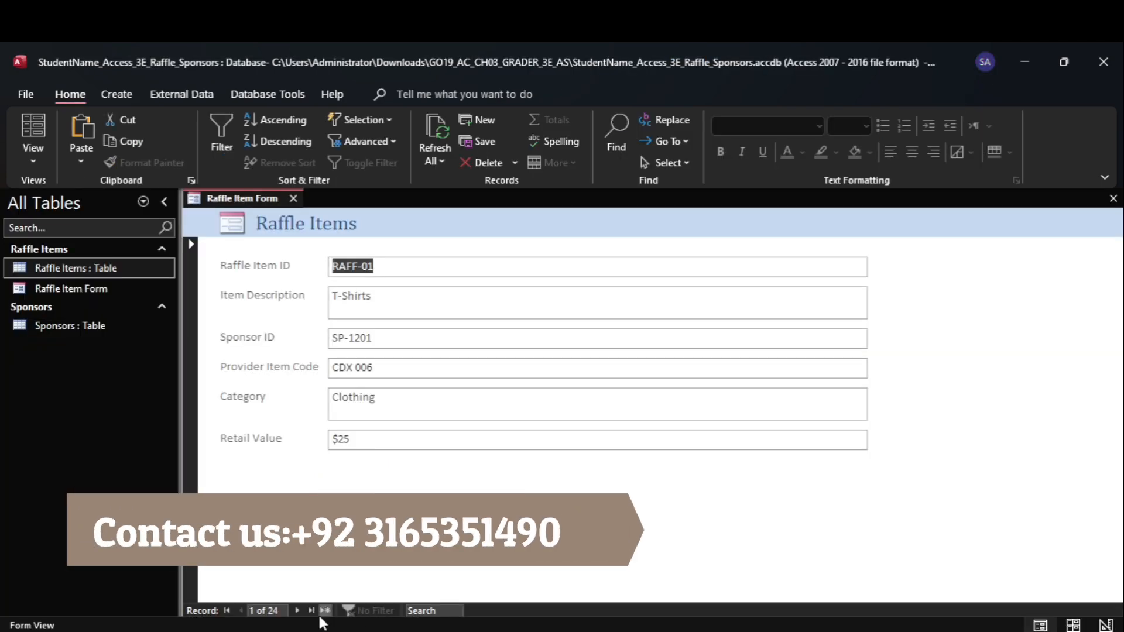
{"action": "left_click", "coordinate": [325, 611]}
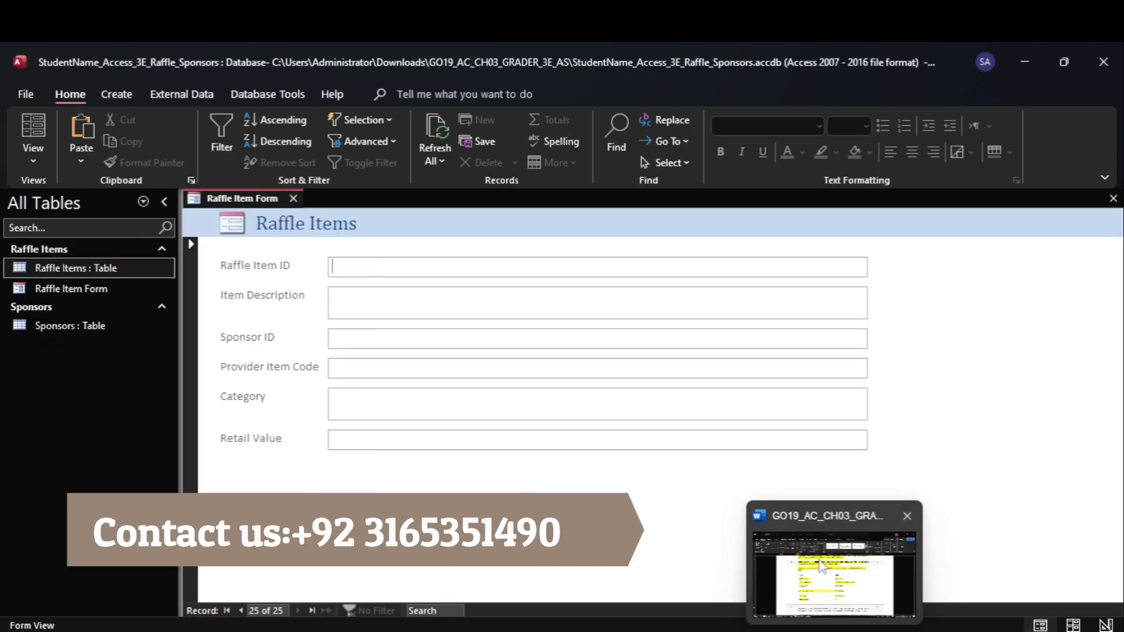
{"action": "left_click", "coordinate": [831, 563]}
{"action": "left_click_drag", "start_coordinate": [585, 365], "coordinate": [617, 366]}
{"action": "key", "text": "ctrl+c"}
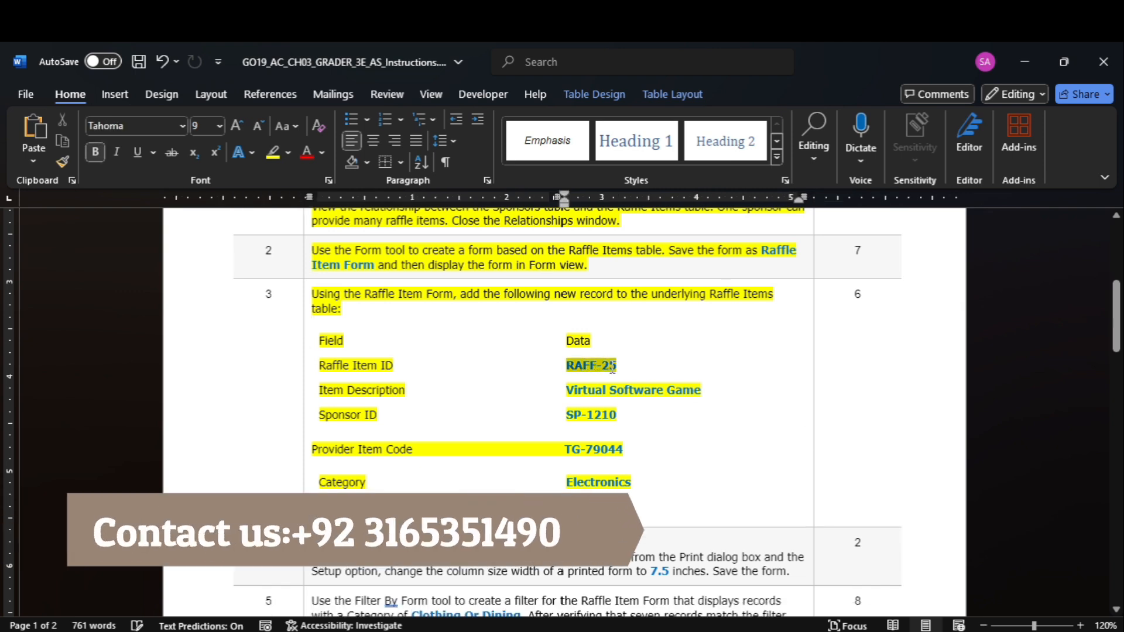
{"action": "mouse_move", "coordinate": [870, 631]}
{"action": "left_click", "coordinate": [849, 535]}
{"action": "key", "text": "ctrl+v"}
{"action": "key", "text": "Tab"}
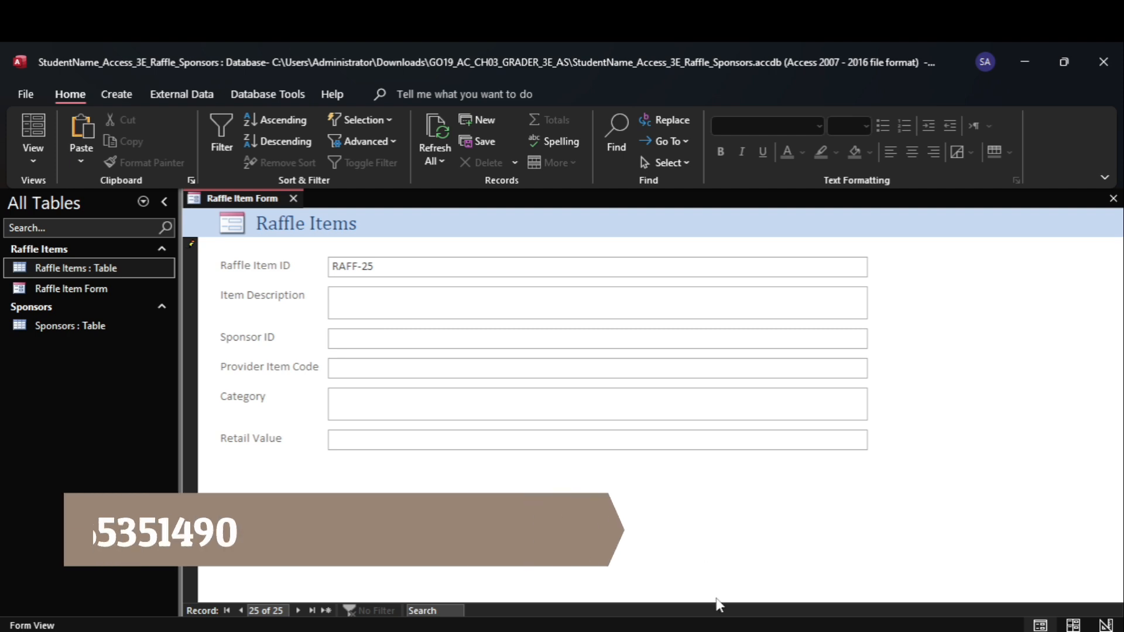
Copy Virtual Software Game from the step 3 data in Word into the new record's Item Description field in Access
{"action": "mouse_move", "coordinate": [834, 631]}
{"action": "left_click", "coordinate": [837, 562]}
{"action": "left_click_drag", "start_coordinate": [566, 390], "coordinate": [701, 390]}
{"action": "key", "text": "ctrl+c"}
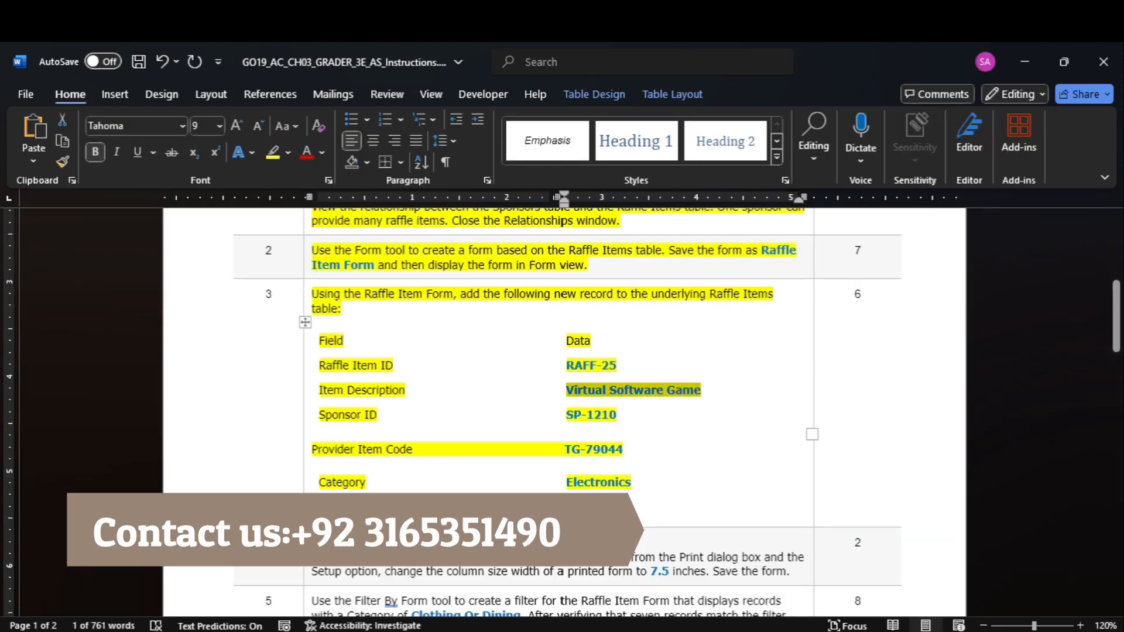
{"action": "mouse_move", "coordinate": [872, 631]}
{"action": "left_click", "coordinate": [851, 557]}
{"action": "key", "text": "ctrl+v"}
Copy SP-1210 from the step 3 data in Word into the new record's Sponsor ID field in Access
{"action": "mouse_move", "coordinate": [832, 629]}
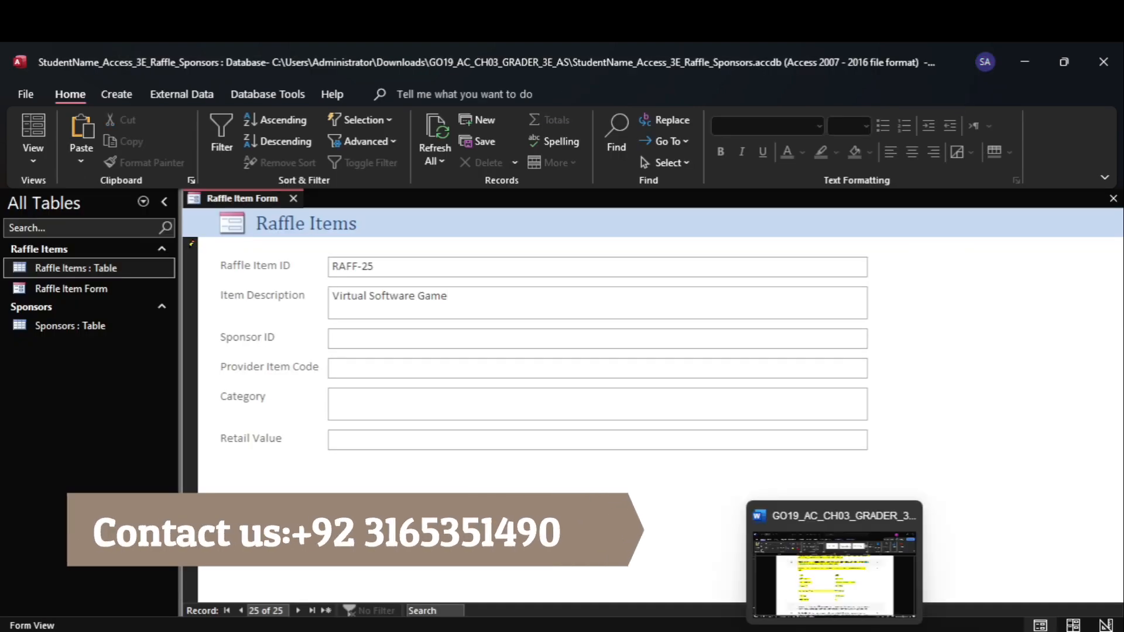
{"action": "left_click", "coordinate": [838, 562]}
{"action": "left_click_drag", "start_coordinate": [567, 415], "coordinate": [616, 415]}
{"action": "key", "text": "ctrl+c"}
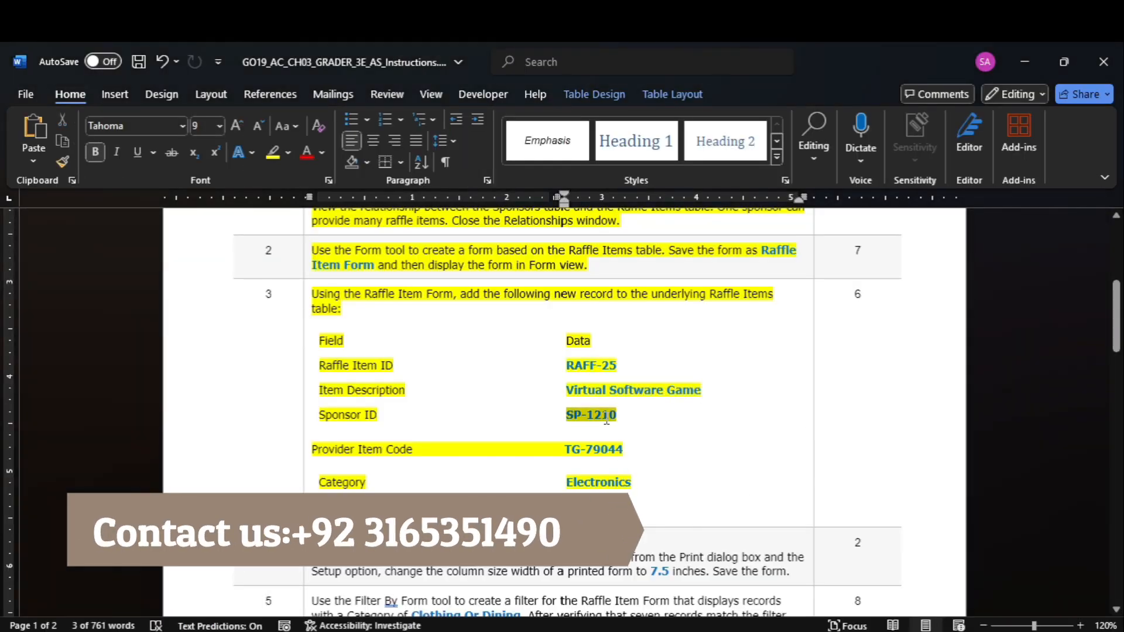
{"action": "mouse_move", "coordinate": [871, 631]}
{"action": "left_click", "coordinate": [873, 577]}
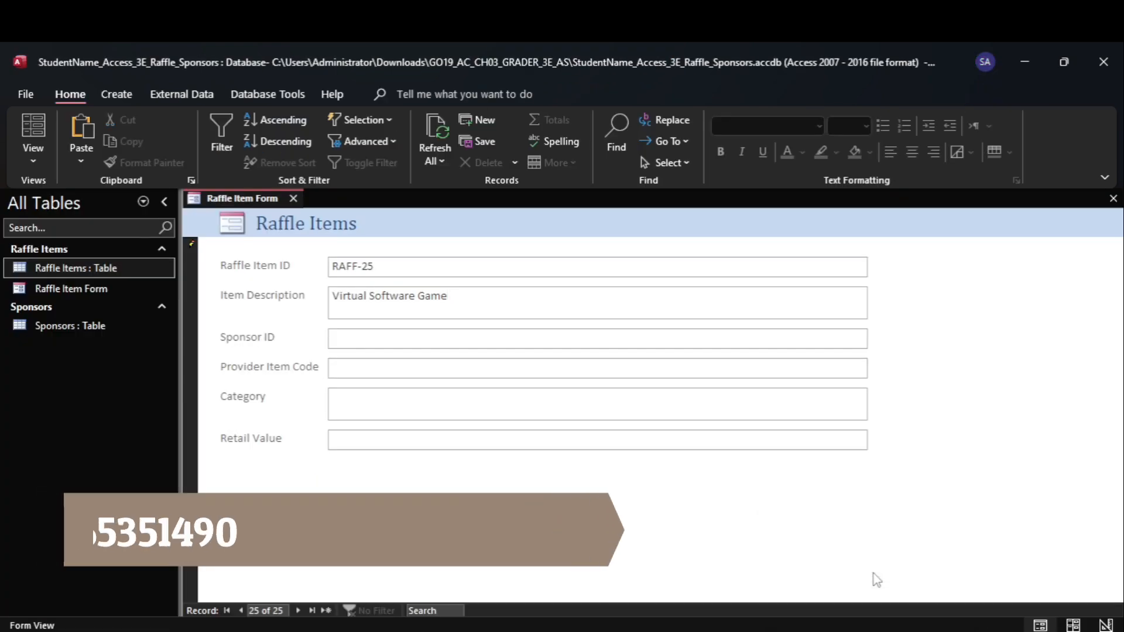
{"action": "key", "text": "Tab"}
{"action": "key", "text": "ctrl+v"}
Copy TG-79044 from the step 3 data in Word into the new record's Provider Item Code field in Access
{"action": "mouse_move", "coordinate": [833, 629]}
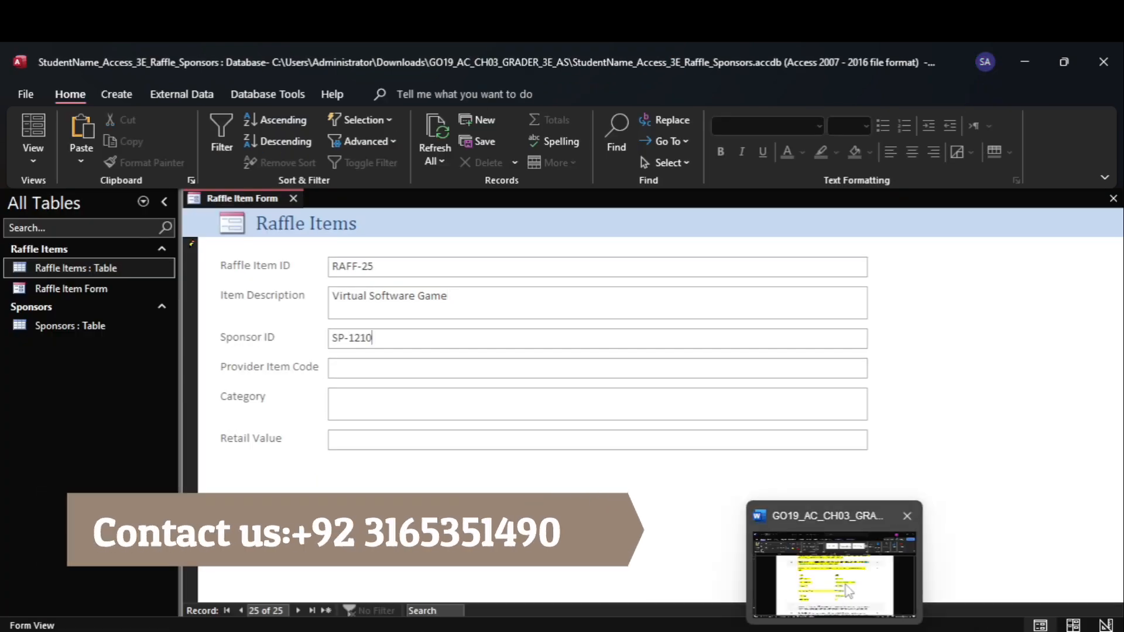
{"action": "left_click", "coordinate": [835, 562]}
{"action": "left_click_drag", "start_coordinate": [565, 450], "coordinate": [639, 455]}
{"action": "key", "text": "ctrl+c"}
{"action": "mouse_move", "coordinate": [855, 630]}
{"action": "left_click", "coordinate": [844, 576]}
{"action": "key", "text": "Tab"}
{"action": "key", "text": "ctrl+v"}
Copy Electronics from the step 3 data in Word into the new record's Category field in Access
{"action": "left_click", "coordinate": [834, 562]}
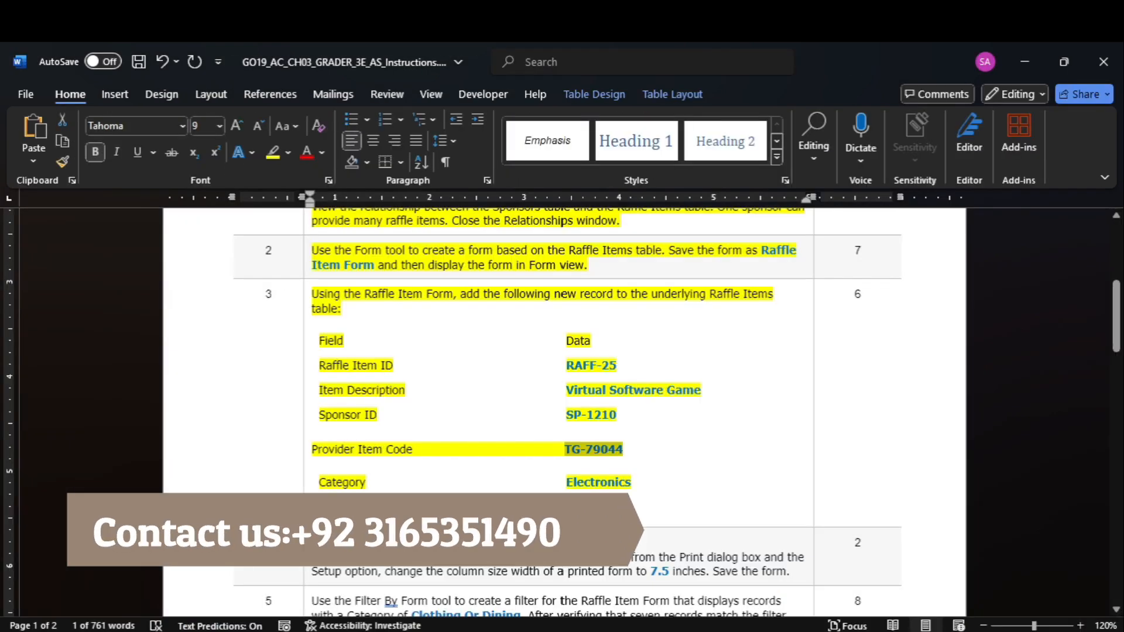
{"action": "double_click", "coordinate": [589, 483]}
{"action": "key", "text": "ctrl+c"}
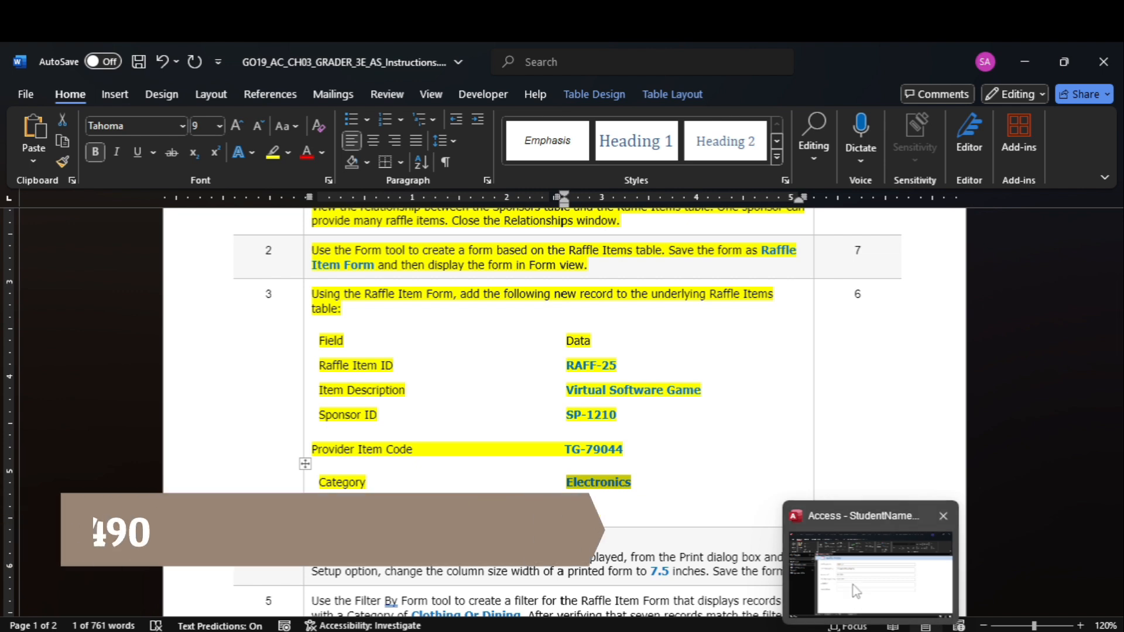
{"action": "left_click", "coordinate": [855, 591]}
{"action": "key", "text": "Tab"}
{"action": "key", "text": "ctrl+v"}
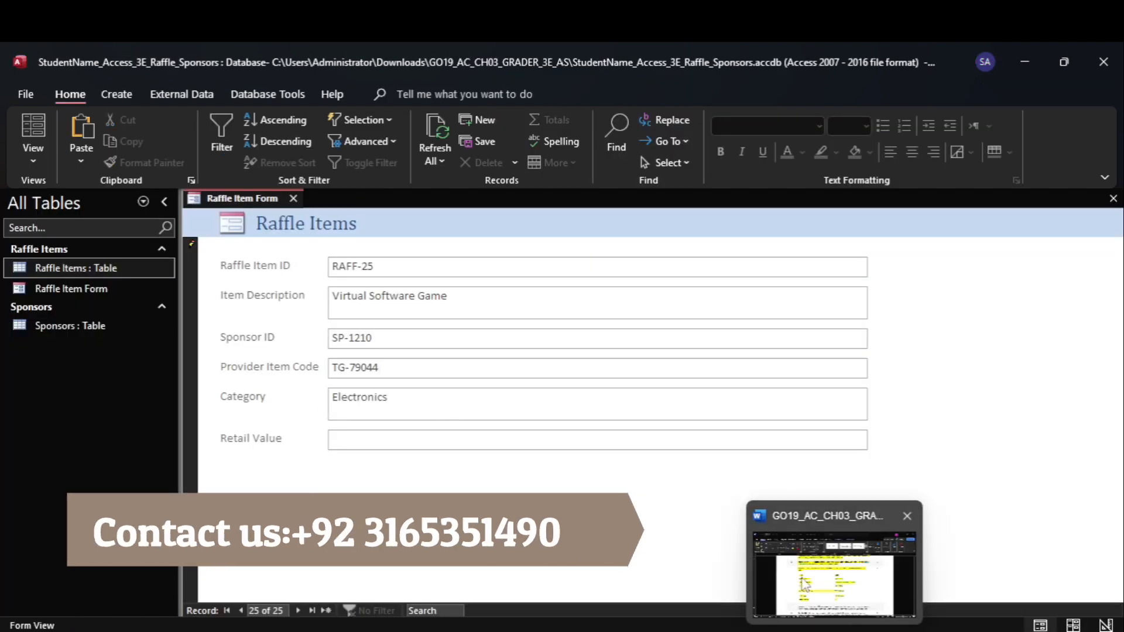
Take the retail value from the step 3 data in Word and enter 35 as the new record's Retail Value in Access
{"action": "left_click", "coordinate": [806, 581]}
{"action": "left_click", "coordinate": [651, 485]}
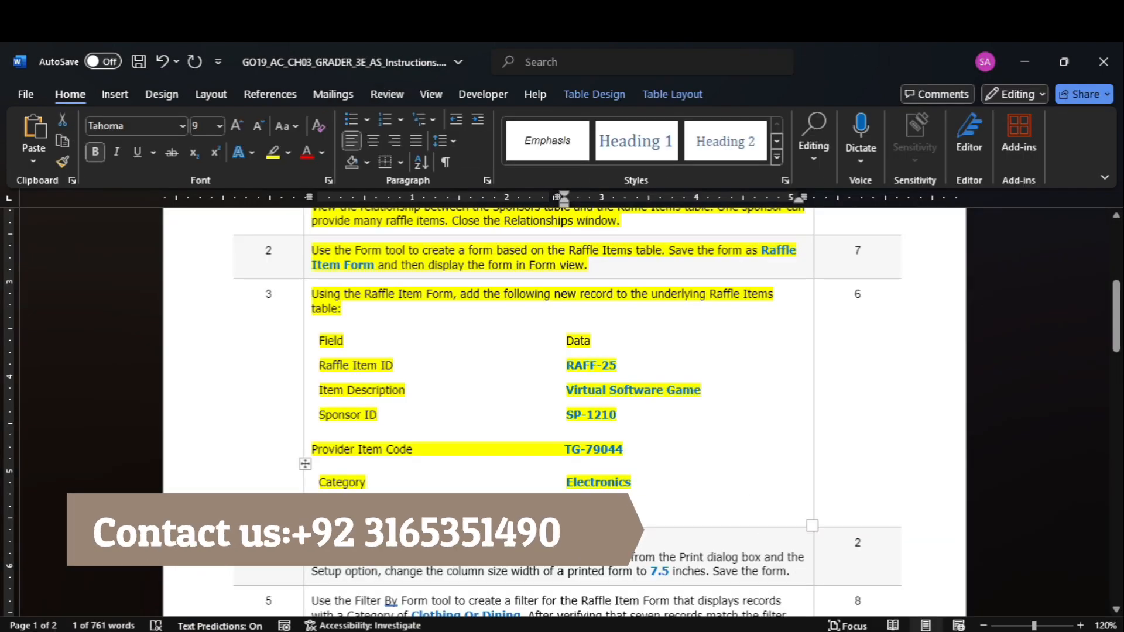
{"action": "mouse_move", "coordinate": [849, 629]}
{"action": "left_click", "coordinate": [855, 552]}
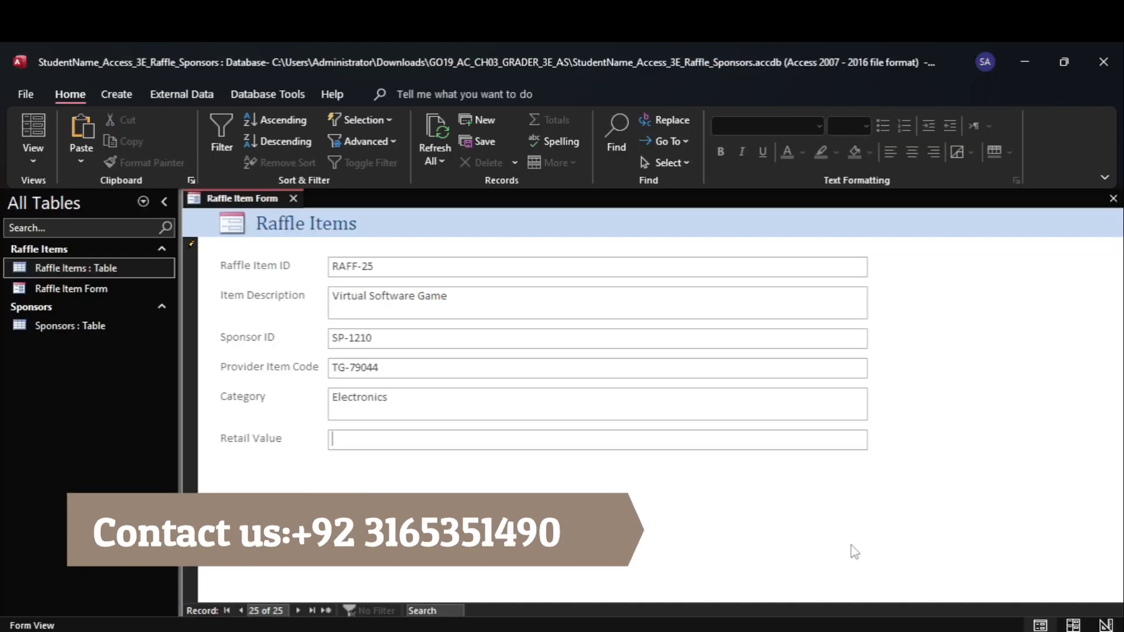
Switch to Word and highlight the step 4 instructions about the printed form's column width in yellow
{"action": "left_click", "coordinate": [811, 571]}
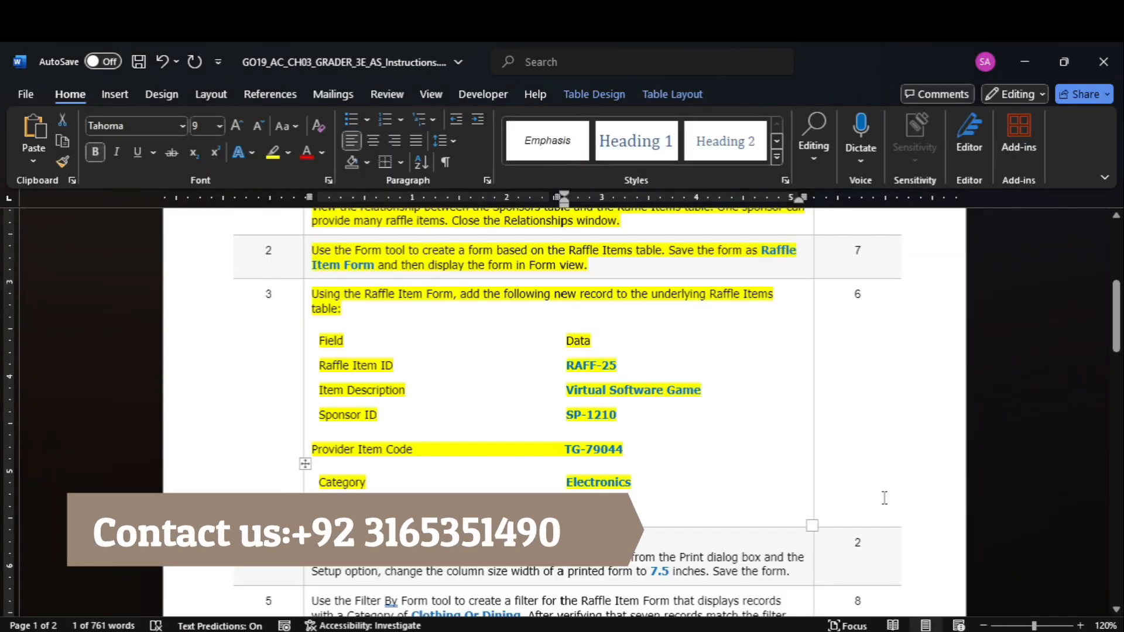
{"action": "left_click_drag", "start_coordinate": [1116, 304], "coordinate": [1117, 340]}
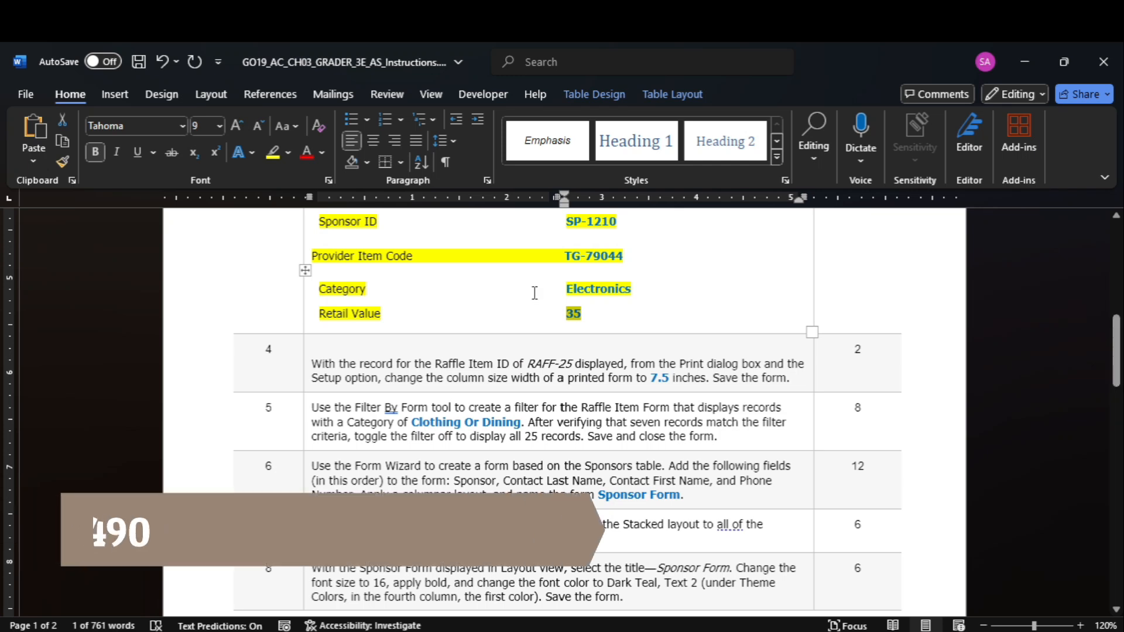
{"action": "left_click", "coordinate": [305, 363]}
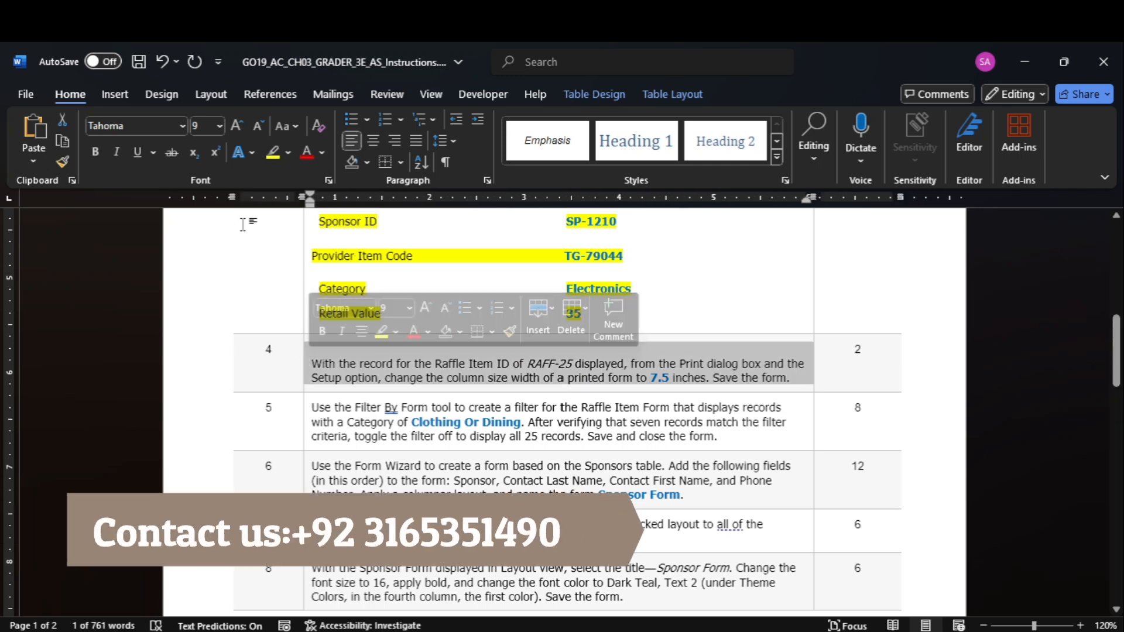
{"action": "left_click", "coordinate": [274, 154]}
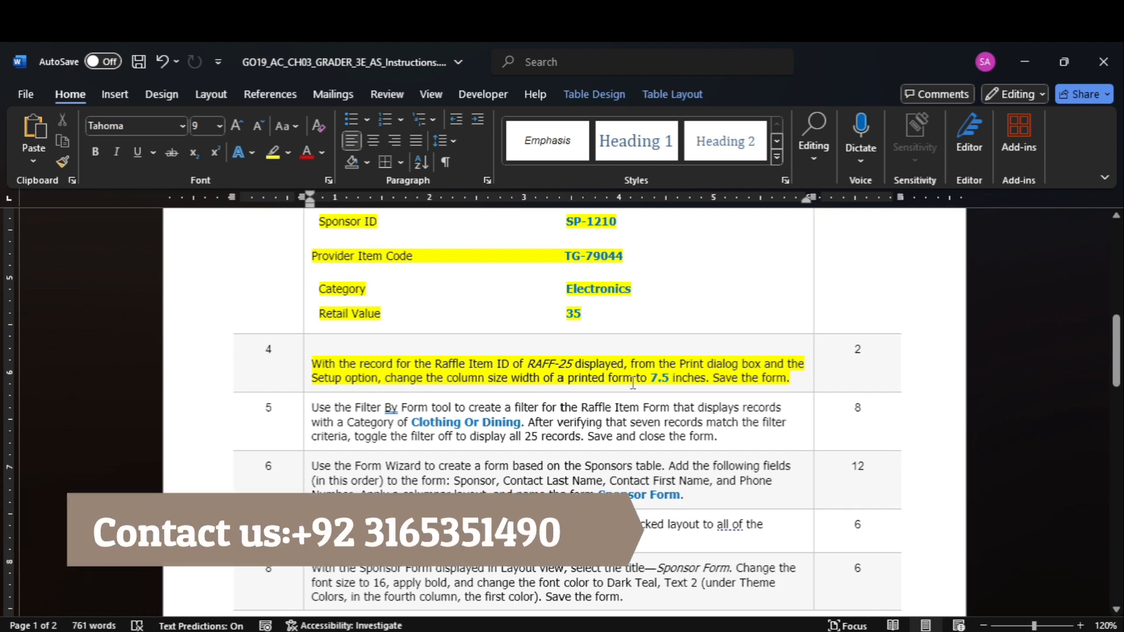
Switch to Access, choose to print only the selected record, and set the column size width to 7.5 inches in the print setup
{"action": "mouse_move", "coordinate": [871, 631]}
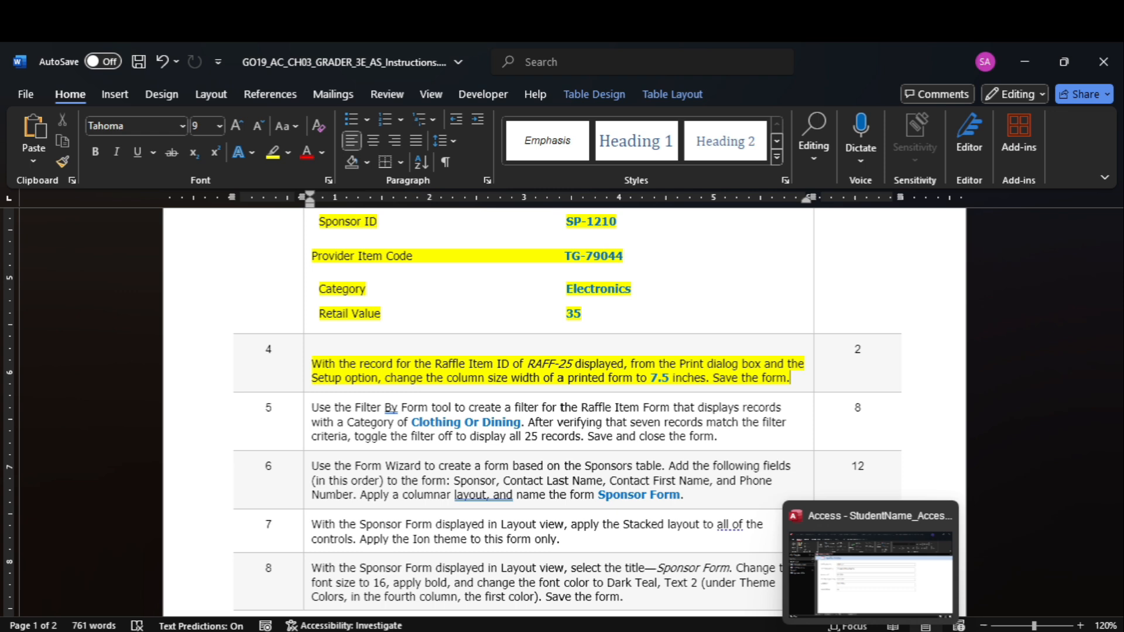
{"action": "left_click", "coordinate": [856, 571]}
{"action": "left_click", "coordinate": [24, 95]}
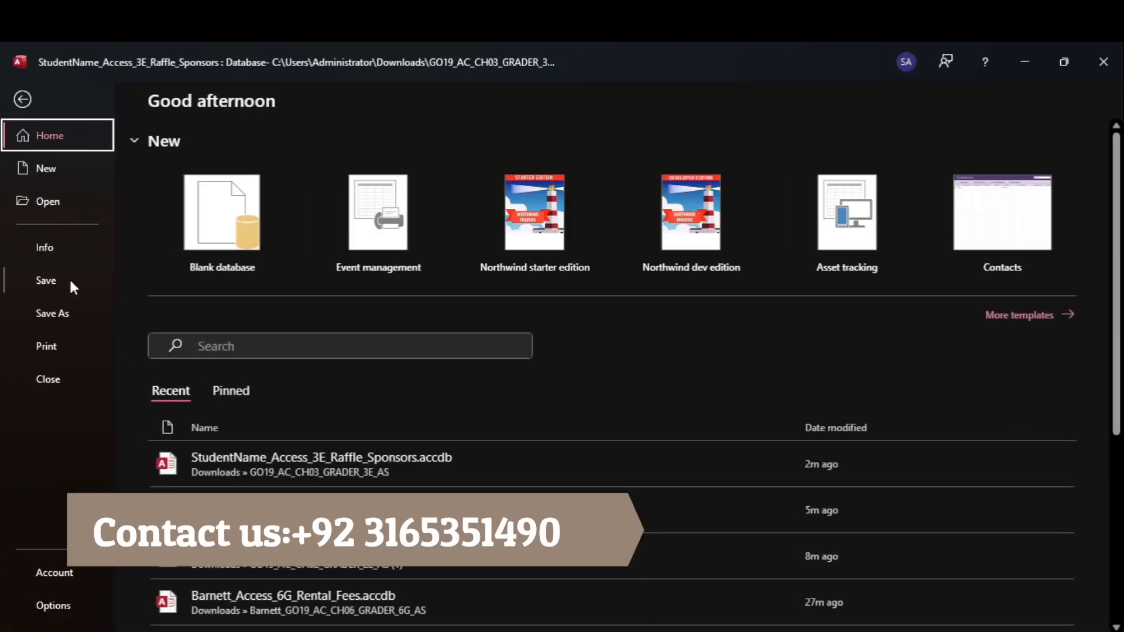
{"action": "left_click", "coordinate": [77, 345]}
{"action": "left_click", "coordinate": [208, 215]}
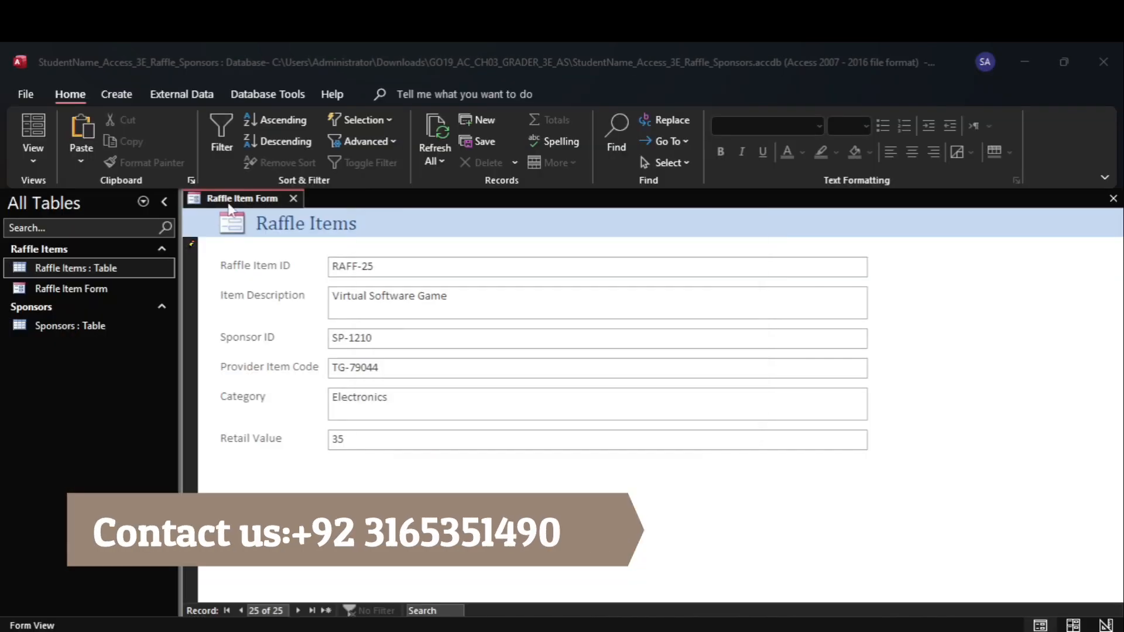
{"action": "left_click", "coordinate": [396, 358]}
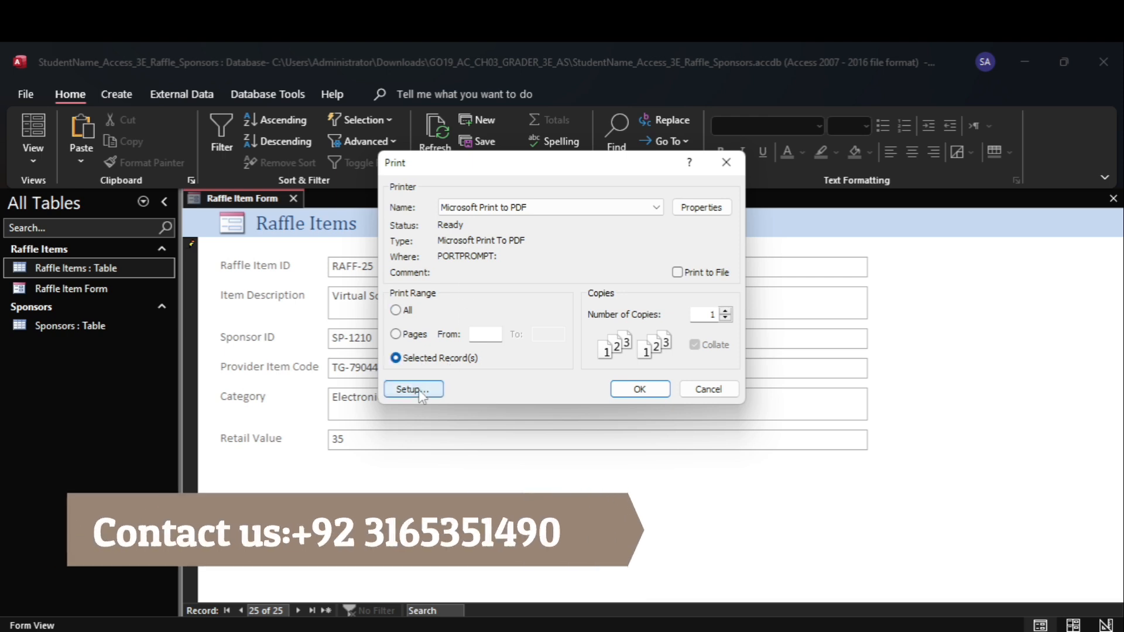
{"action": "left_click", "coordinate": [413, 389]}
{"action": "left_click", "coordinate": [514, 164]}
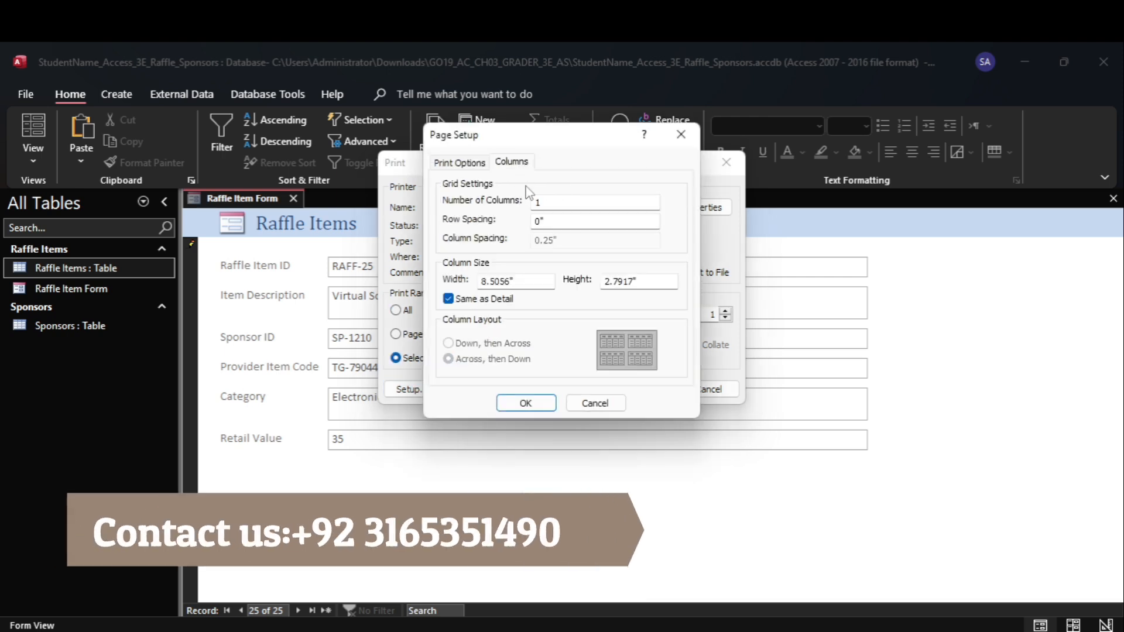
{"action": "type", "text": "3.5"}
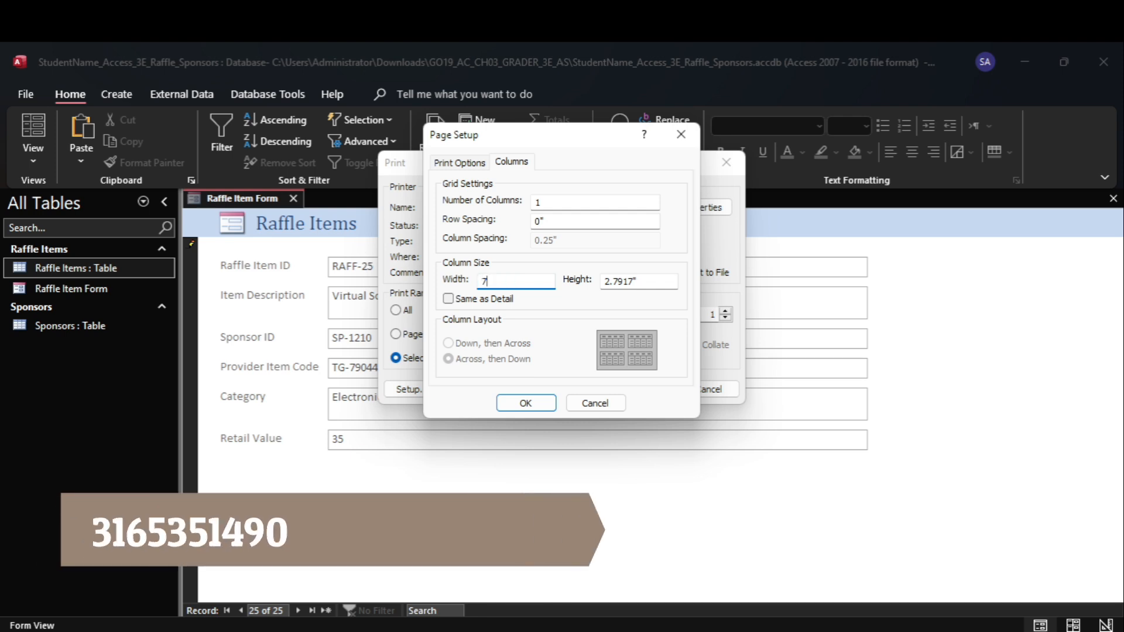
{"action": "key", "text": "Return"}
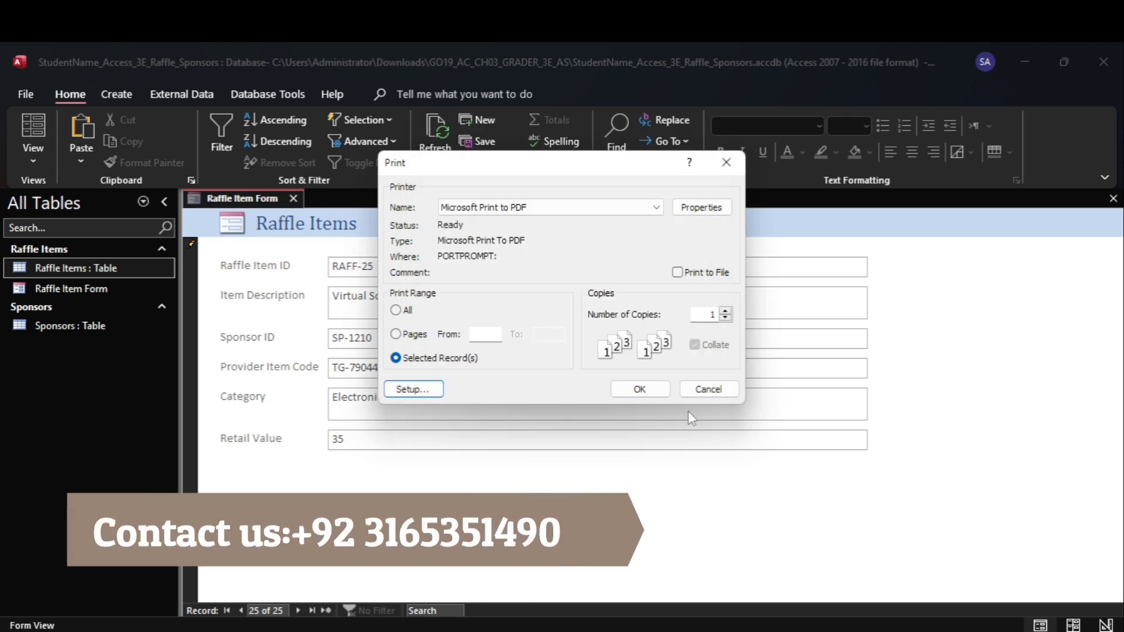
Confirm the print settings, cancel saving the PDF output file, and dismiss the print message
{"action": "left_click", "coordinate": [662, 391]}
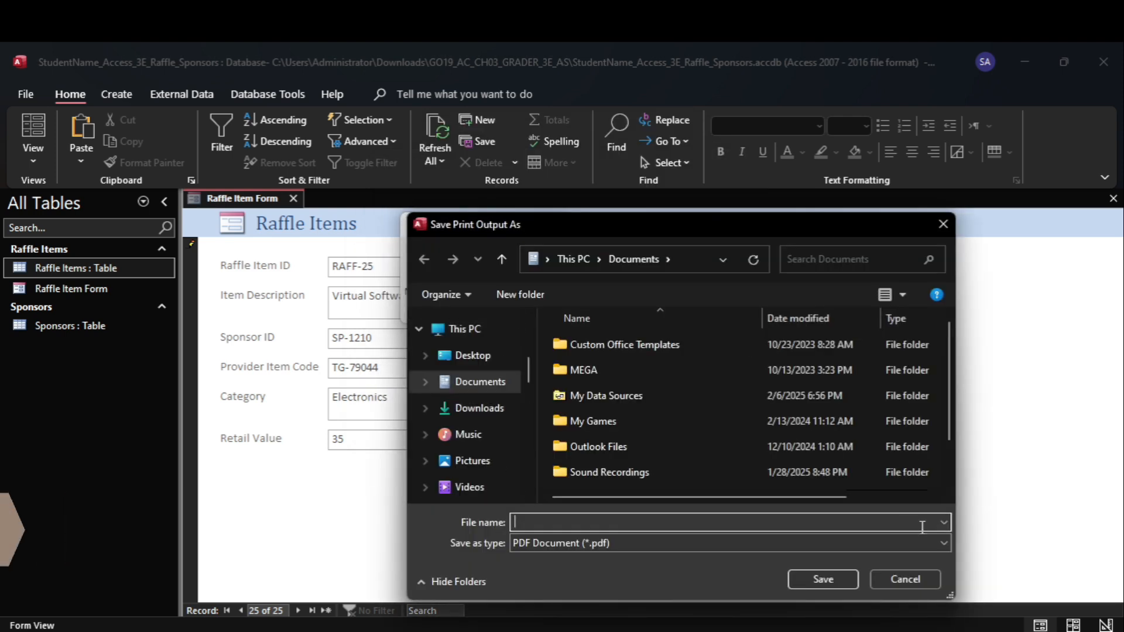
{"action": "left_click", "coordinate": [921, 581]}
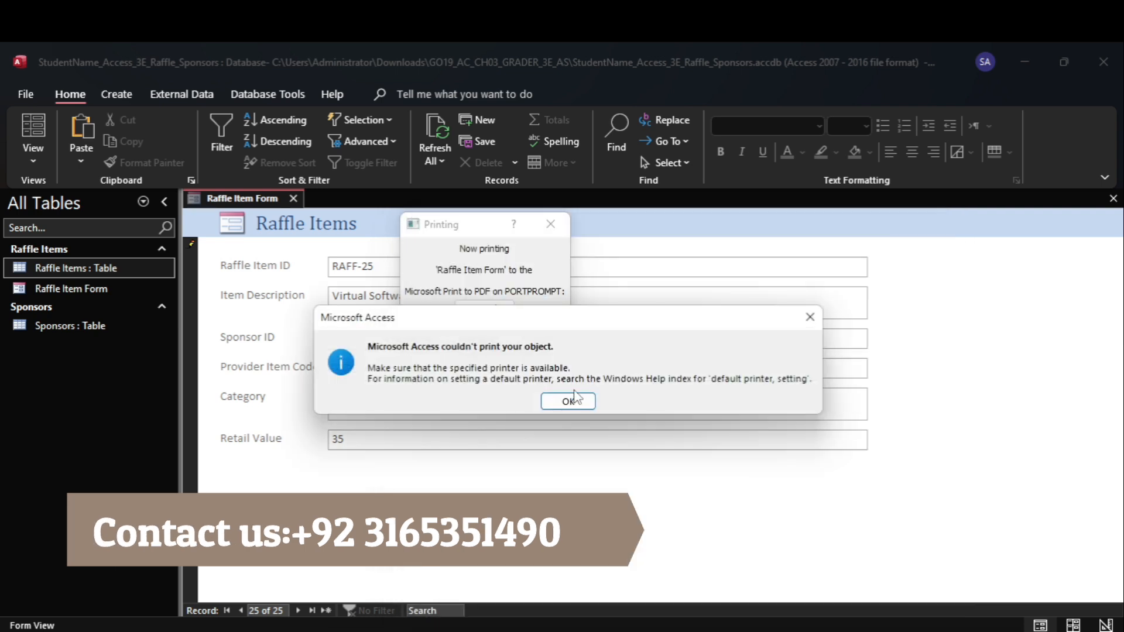
{"action": "left_click", "coordinate": [568, 402]}
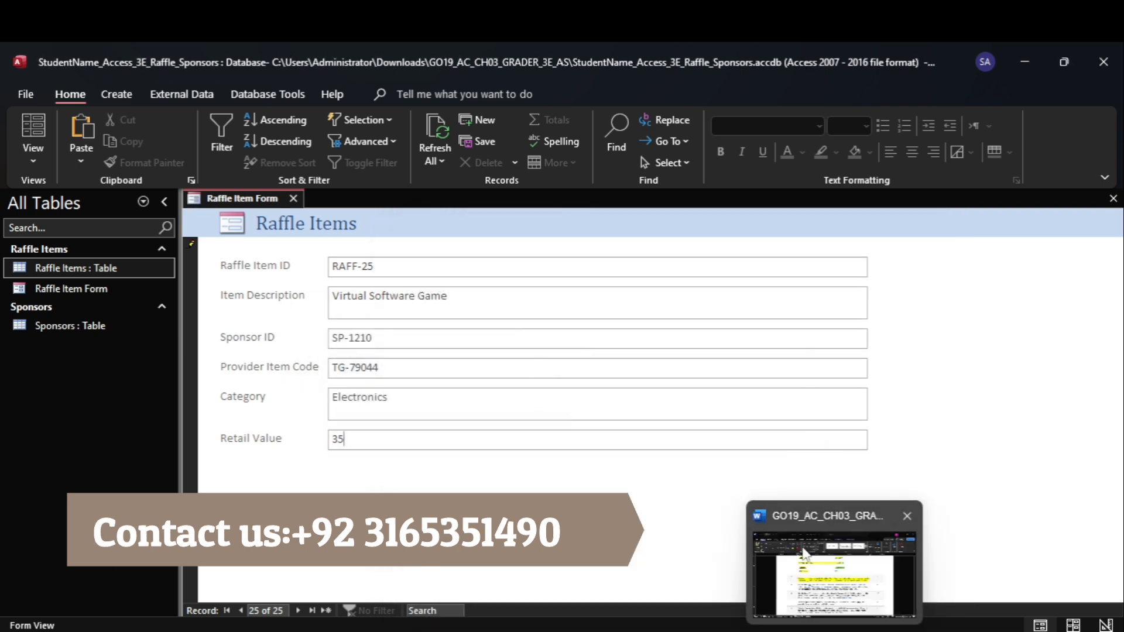
Switch to Word and highlight the step 5 instructions about the Filter By Form tool in yellow
{"action": "left_click", "coordinate": [807, 557]}
{"action": "left_click", "coordinate": [306, 419]}
{"action": "left_click", "coordinate": [274, 156]}
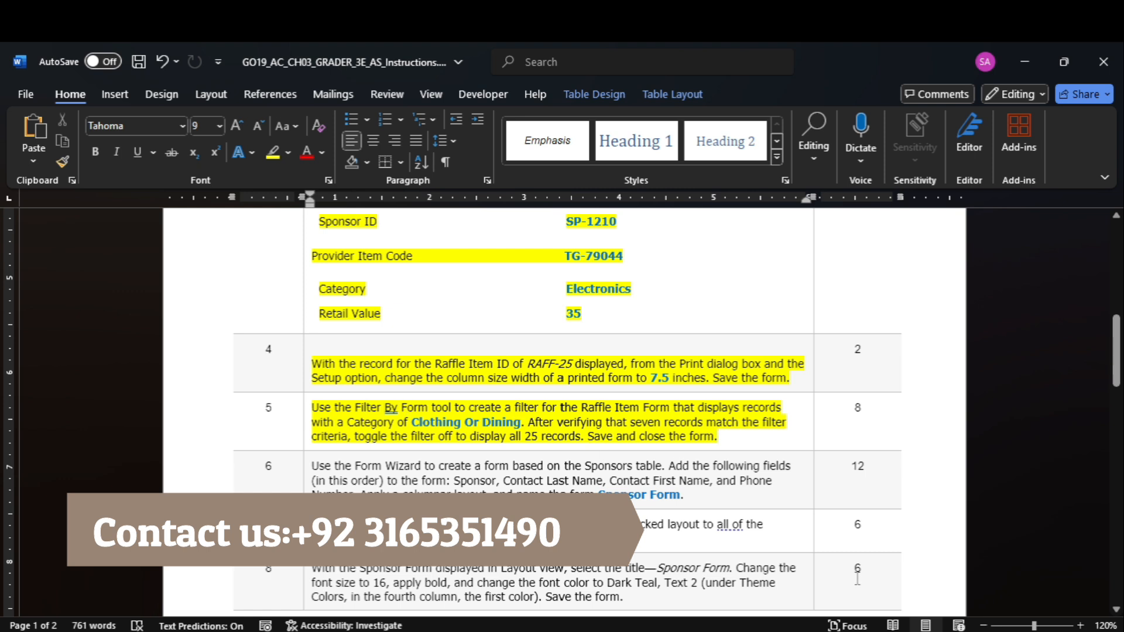
Switch to Access and start a Filter By Form on the Raffle Item Form
{"action": "left_click", "coordinate": [904, 563]}
{"action": "left_click", "coordinate": [343, 144]}
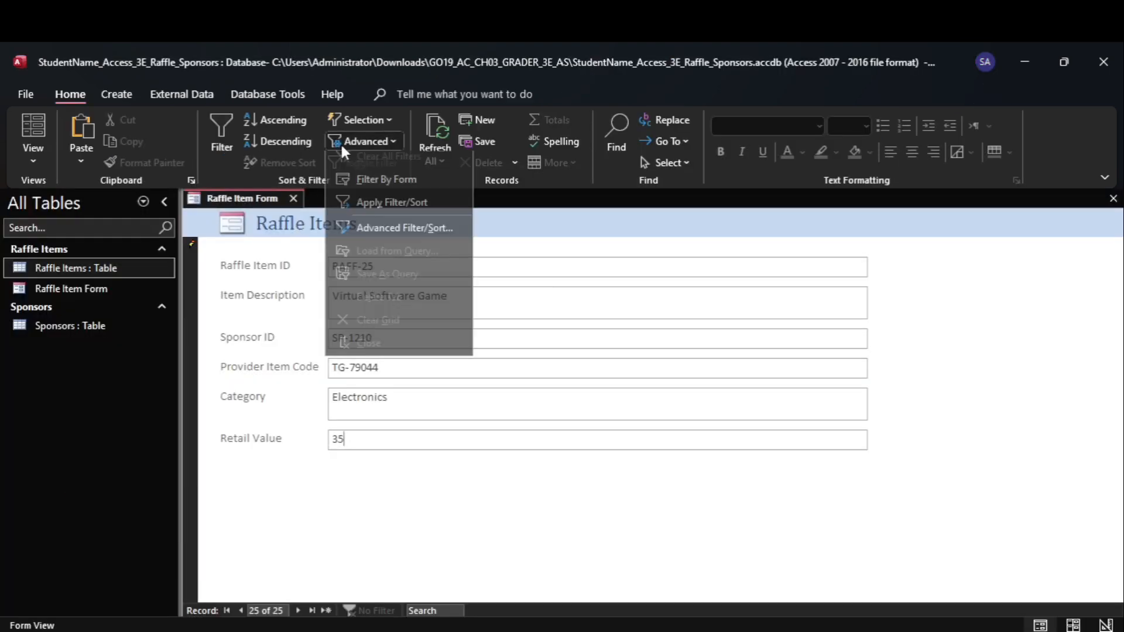
{"action": "left_click", "coordinate": [379, 185]}
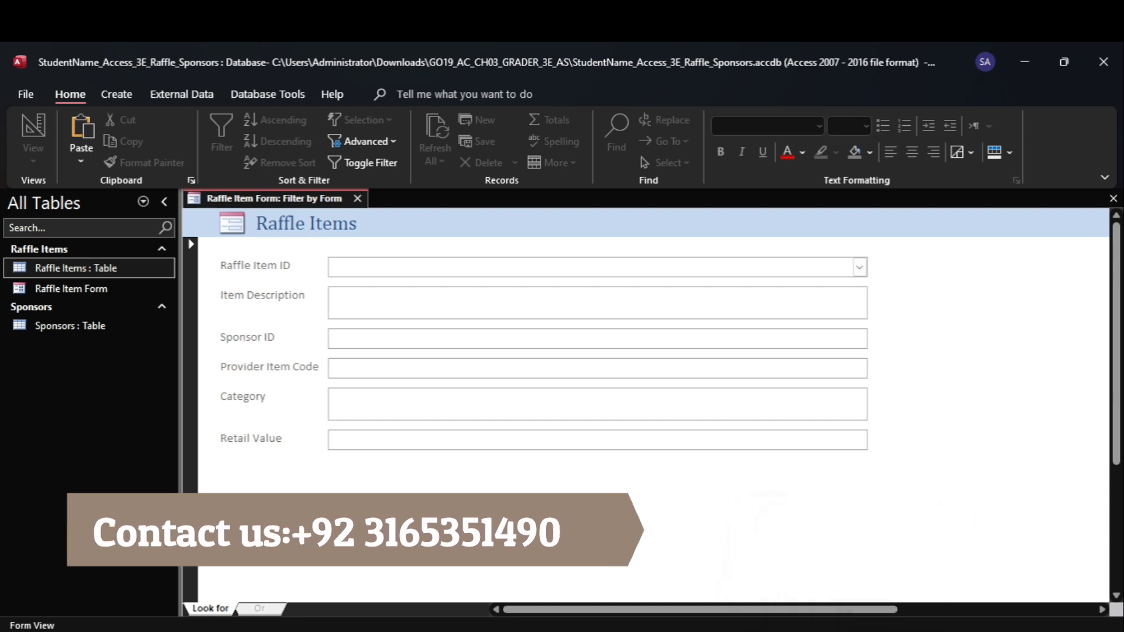
Copy "Clothing Or Dining" from step 5 of the Word instructions and paste it as the Category criterion in the Access filter
{"action": "left_click", "coordinate": [817, 574]}
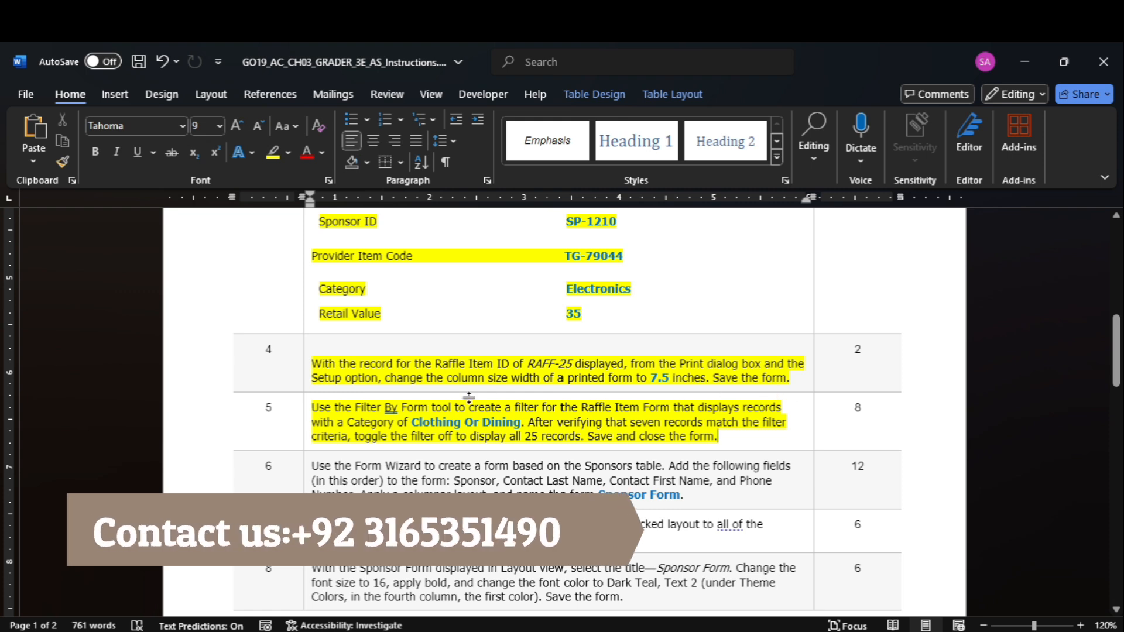
{"action": "mouse_move", "coordinate": [429, 421]}
{"action": "left_mouse_down"}
{"action": "mouse_move", "coordinate": [490, 424]}
{"action": "mouse_move", "coordinate": [442, 429]}
{"action": "left_mouse_up"}
{"action": "key", "text": "ctrl+c"}
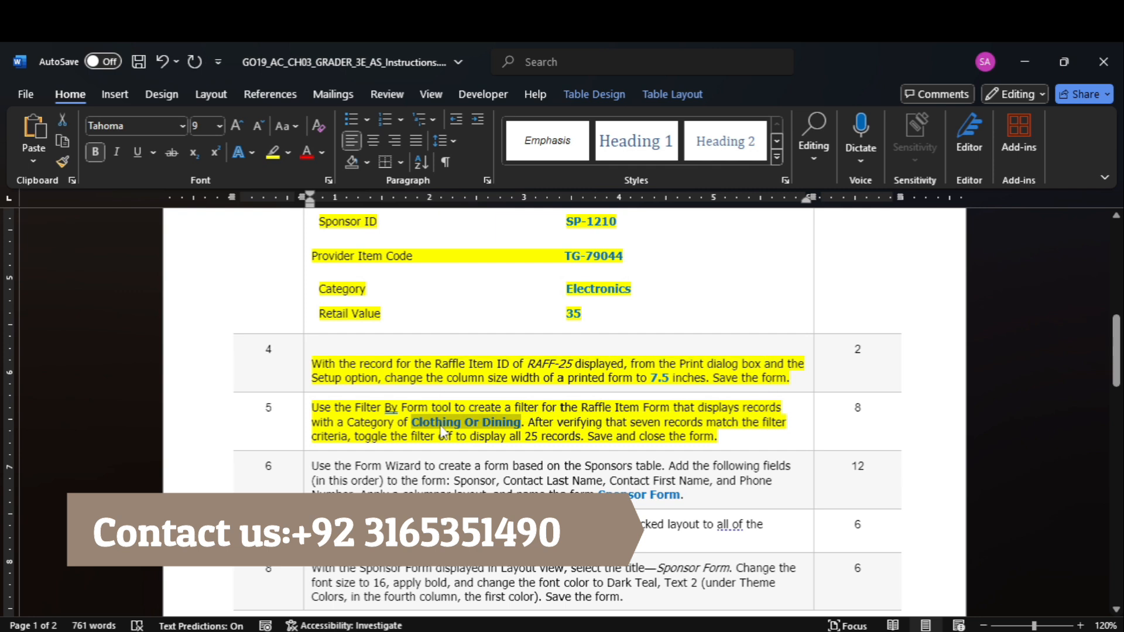
{"action": "left_click", "coordinate": [772, 576]}
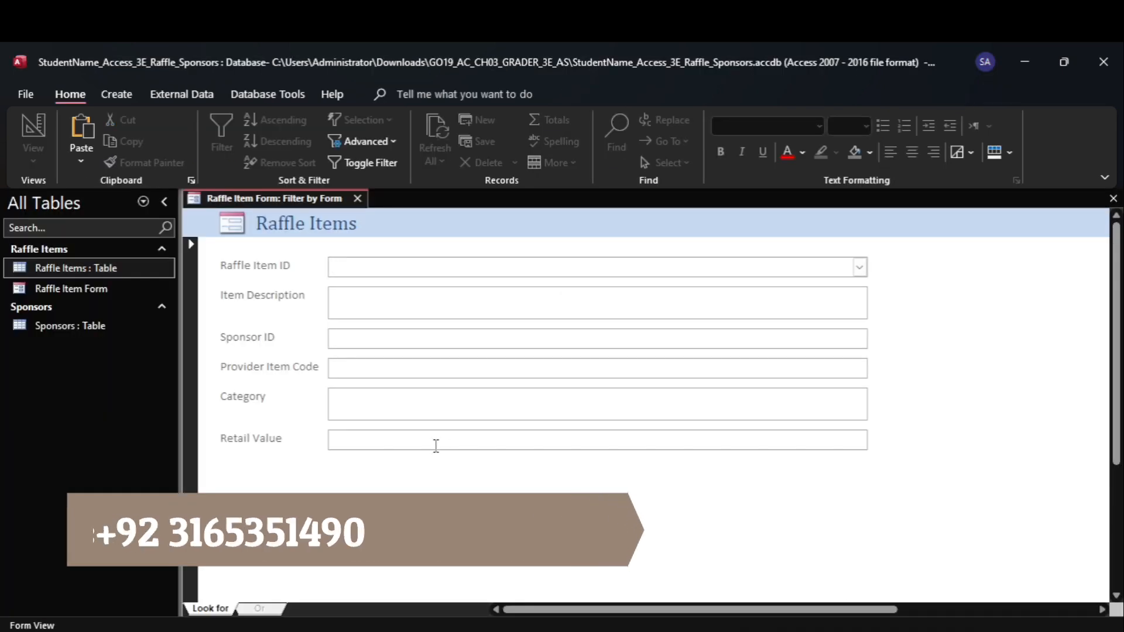
{"action": "left_click", "coordinate": [416, 412]}
{"action": "key", "text": "ctrl+v"}
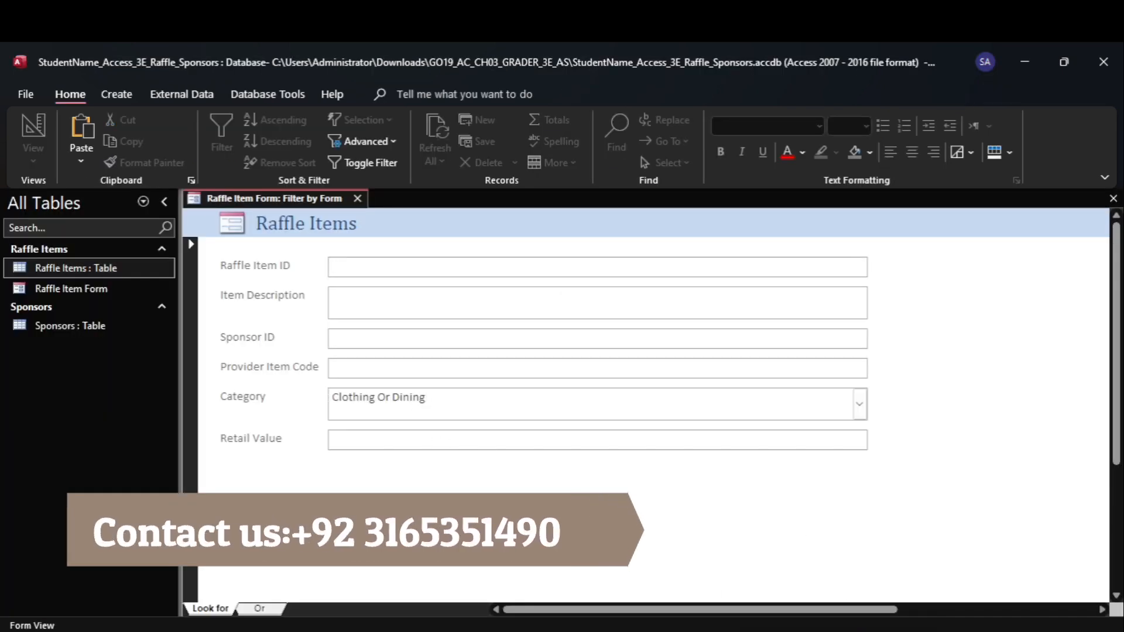
Recheck step 5 in Word, apply the Category filter to the Raffle Item Form in Access, and check the matching record count
{"action": "left_click", "coordinate": [830, 601]}
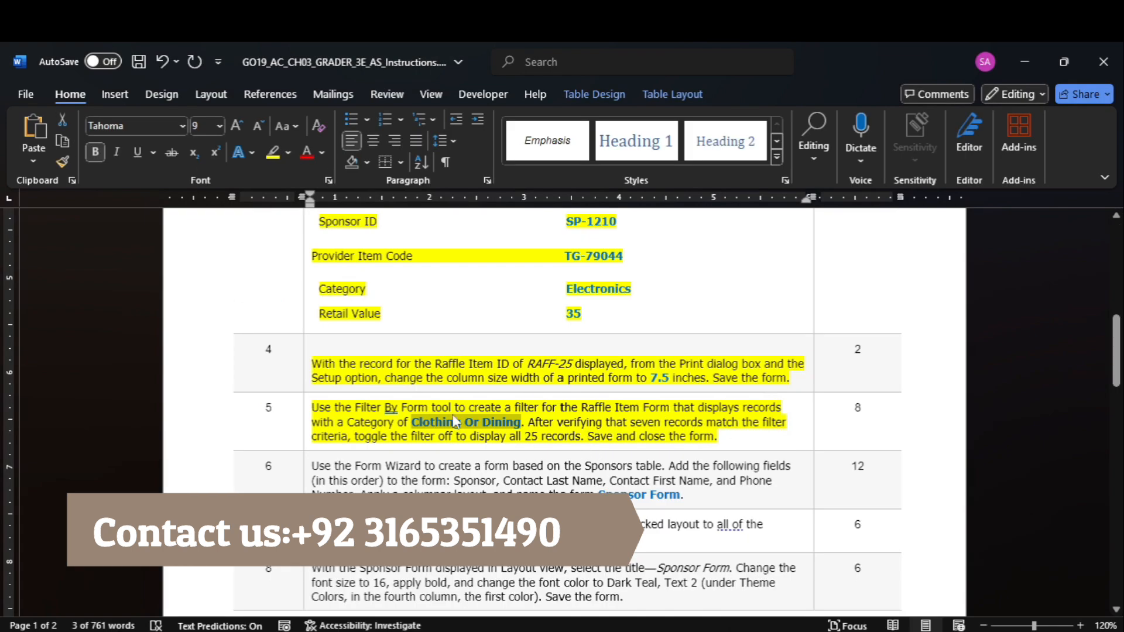
{"action": "left_click", "coordinate": [856, 582]}
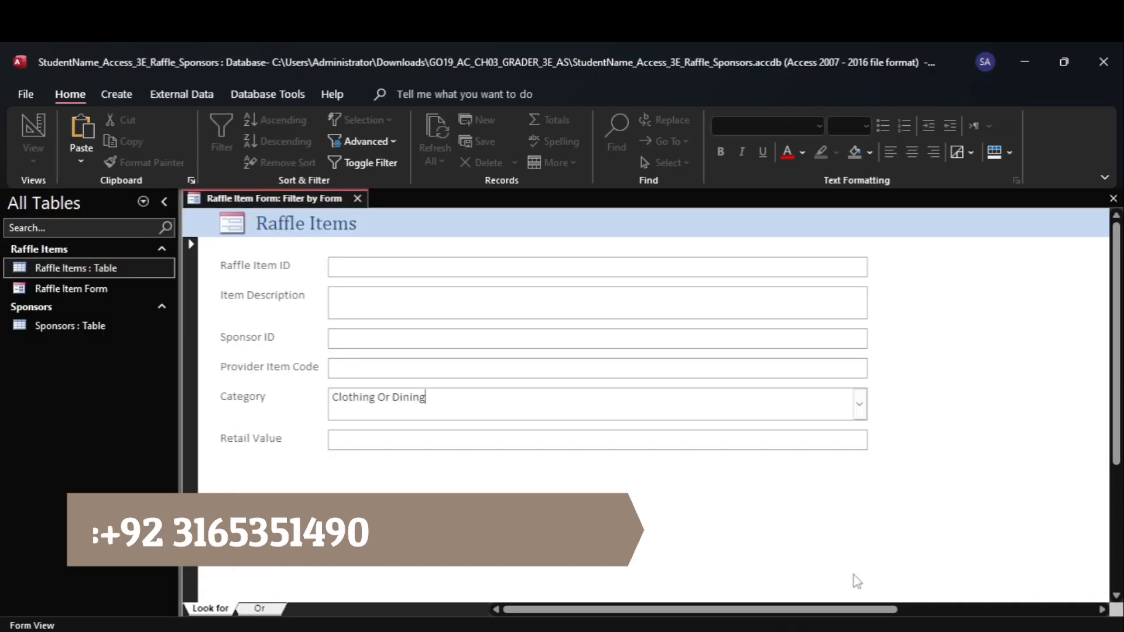
{"action": "left_click", "coordinate": [424, 370]}
{"action": "left_click", "coordinate": [339, 158]}
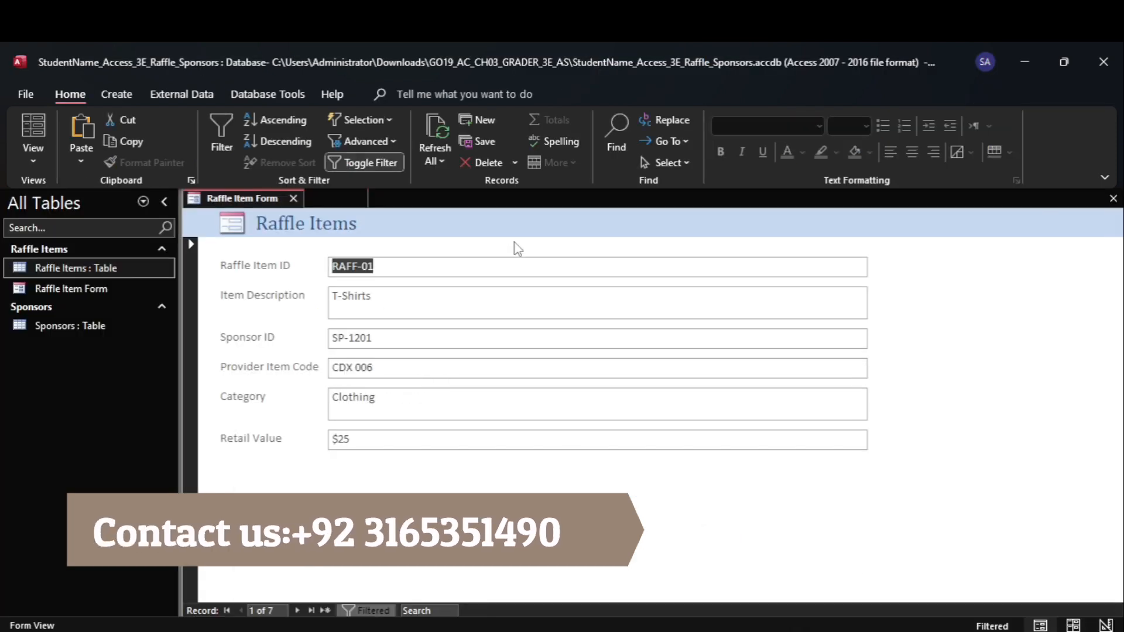
{"action": "left_click", "coordinate": [271, 611]}
{"action": "left_click", "coordinate": [360, 568]}
Consult step 5 in Word, return to Access, and toggle the Raffle Item Form's filter off
{"action": "left_click", "coordinate": [838, 562]}
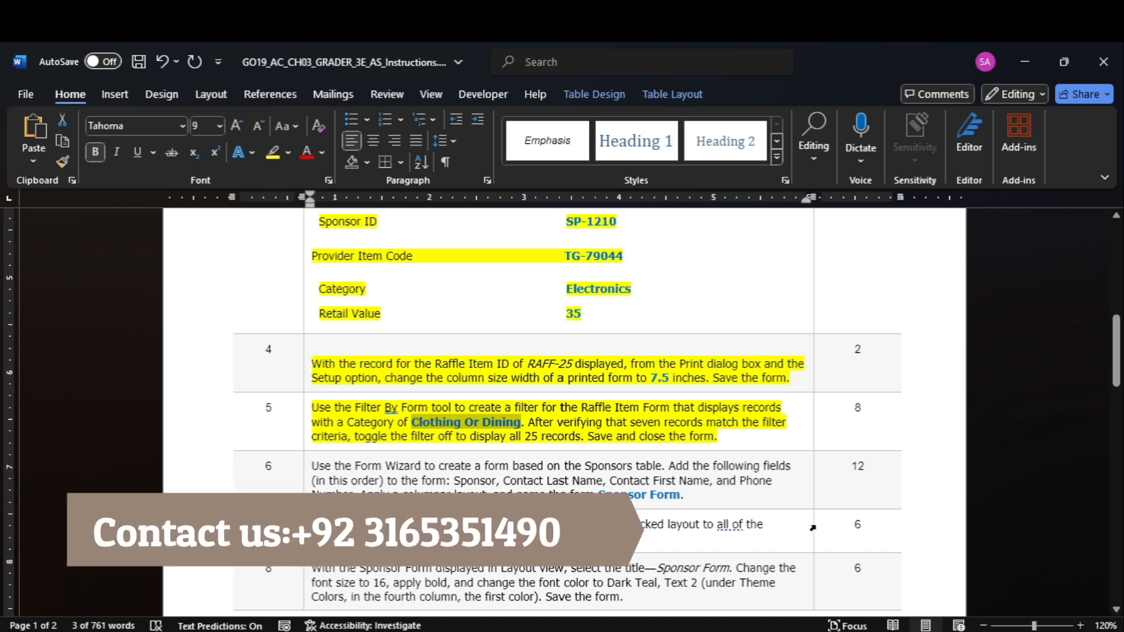
{"action": "left_click", "coordinate": [865, 558]}
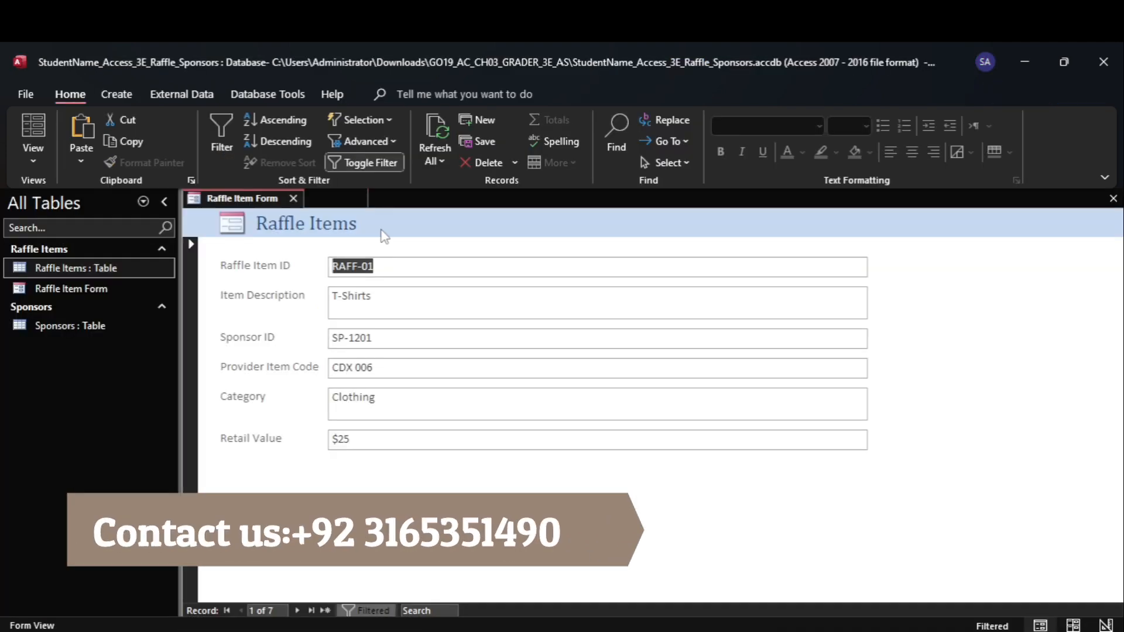
{"action": "left_click", "coordinate": [333, 164]}
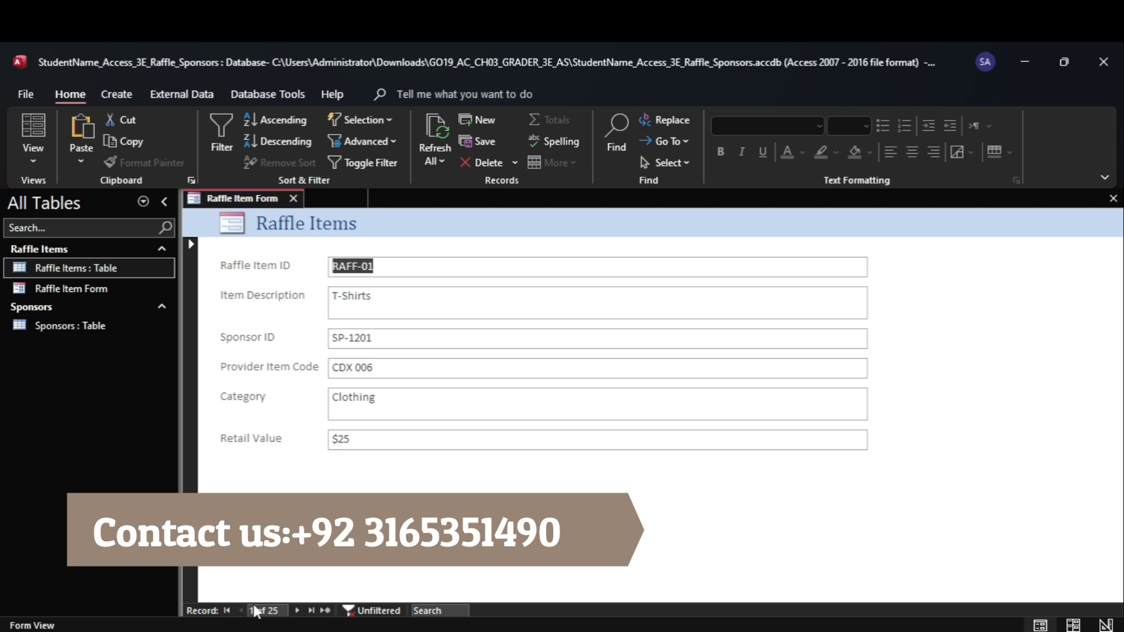
Consult step 5 in Word again, return to Access, and save and close the Raffle Item Form
{"action": "mouse_move", "coordinate": [835, 630]}
{"action": "left_click", "coordinate": [835, 562]}
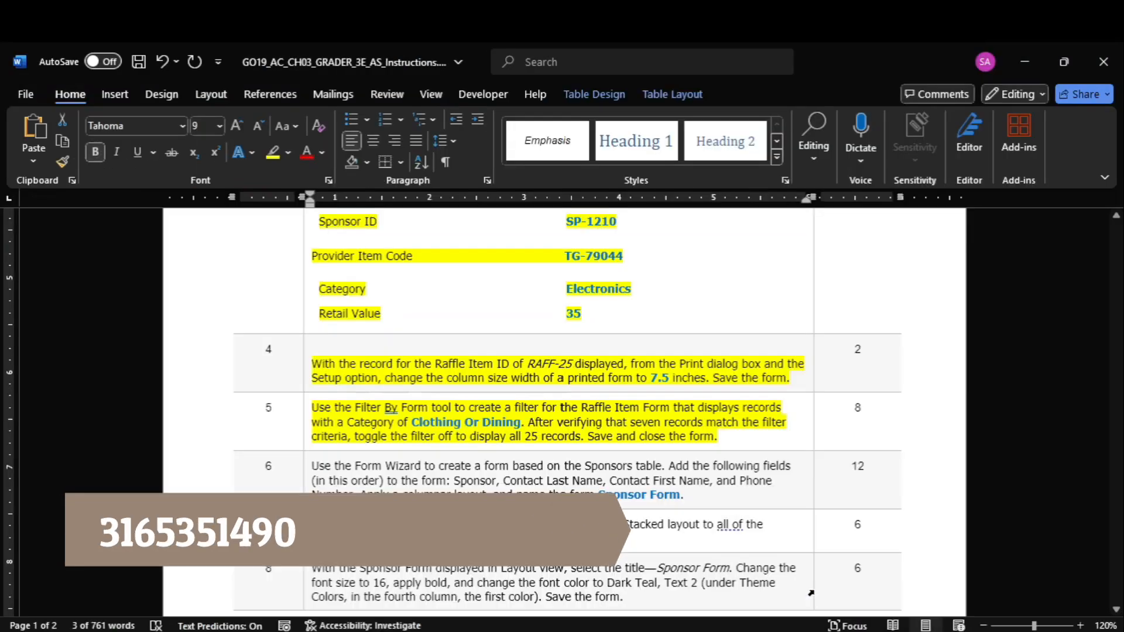
{"action": "mouse_move", "coordinate": [890, 630]}
{"action": "left_click", "coordinate": [896, 563]}
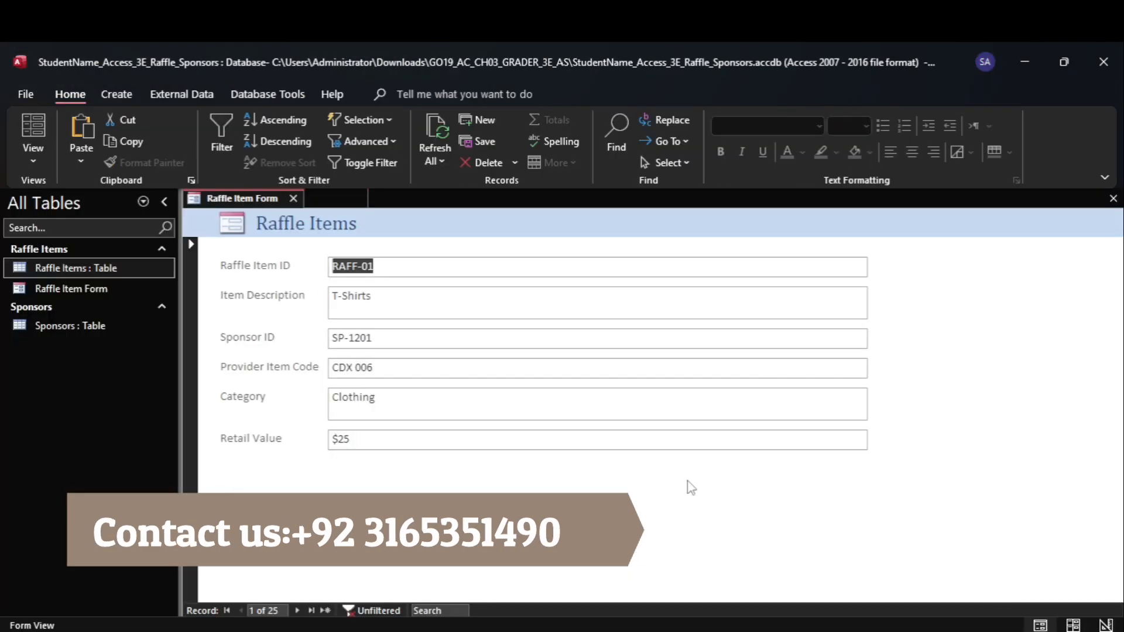
{"action": "right_click", "coordinate": [256, 199]}
{"action": "left_click", "coordinate": [292, 201]}
{"action": "left_click", "coordinate": [294, 200]}
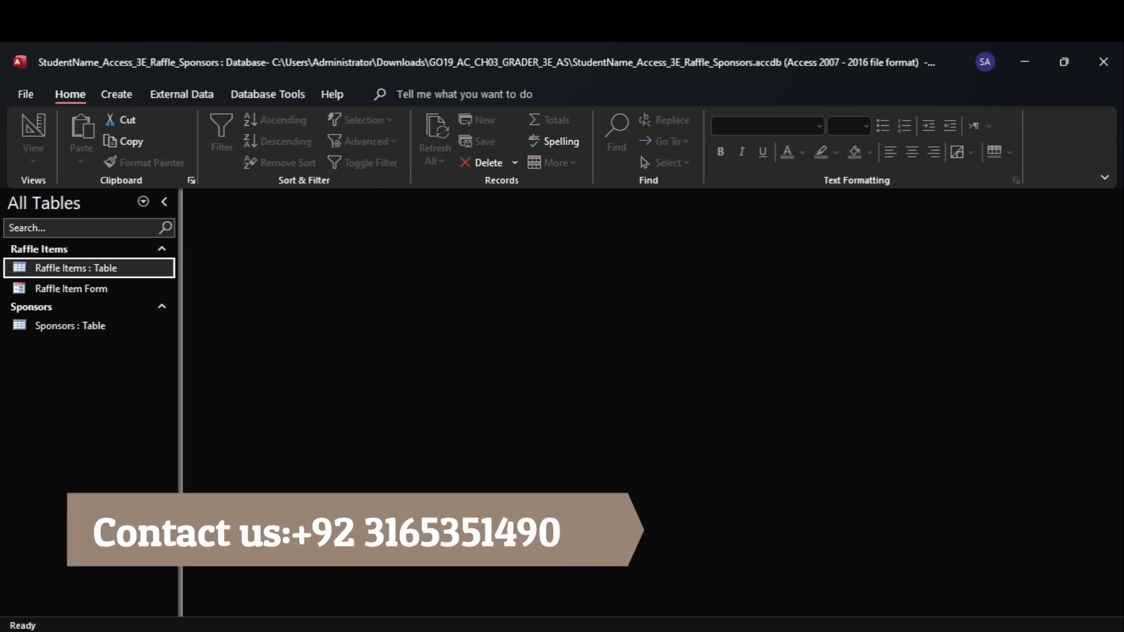
Switch to Word and highlight the step 1 instructions about opening the database and viewing the relationship in yellow
{"action": "mouse_move", "coordinate": [835, 630]}
{"action": "left_click", "coordinate": [835, 563]}
{"action": "left_click_drag", "start_coordinate": [1116, 351], "coordinate": [1077, 220]}
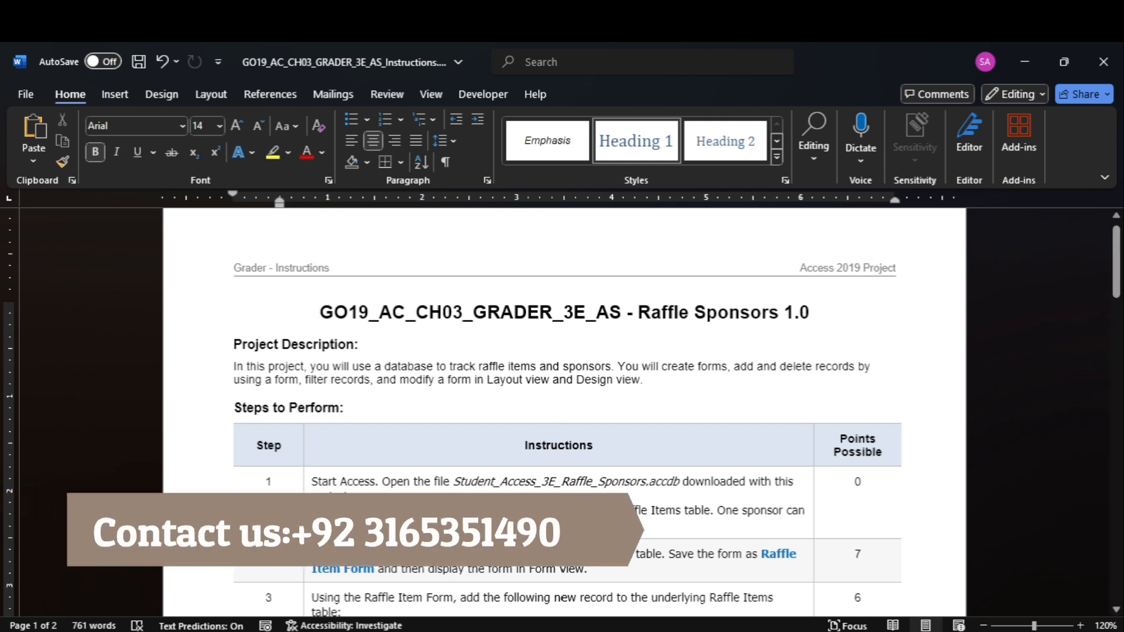
{"action": "left_click", "coordinate": [307, 507]}
{"action": "left_click", "coordinate": [273, 154]}
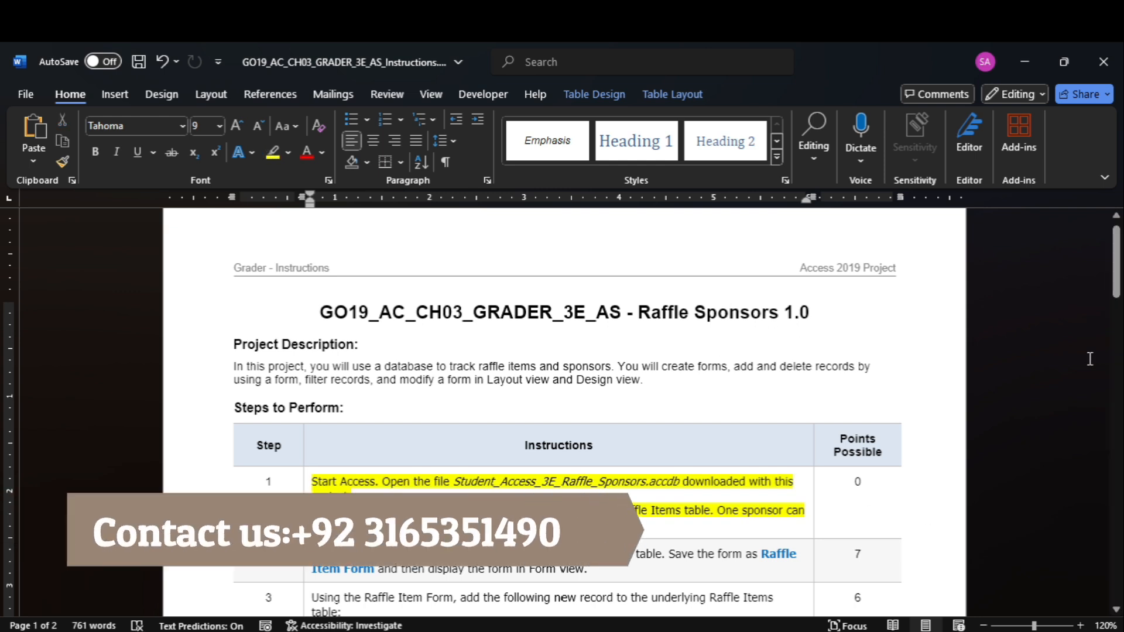
Switch to the project's file folder and open the StudentName_Access_3E_Raffle_Sponsors database in Access
{"action": "left_click_drag", "start_coordinate": [1118, 279], "coordinate": [1118, 294]}
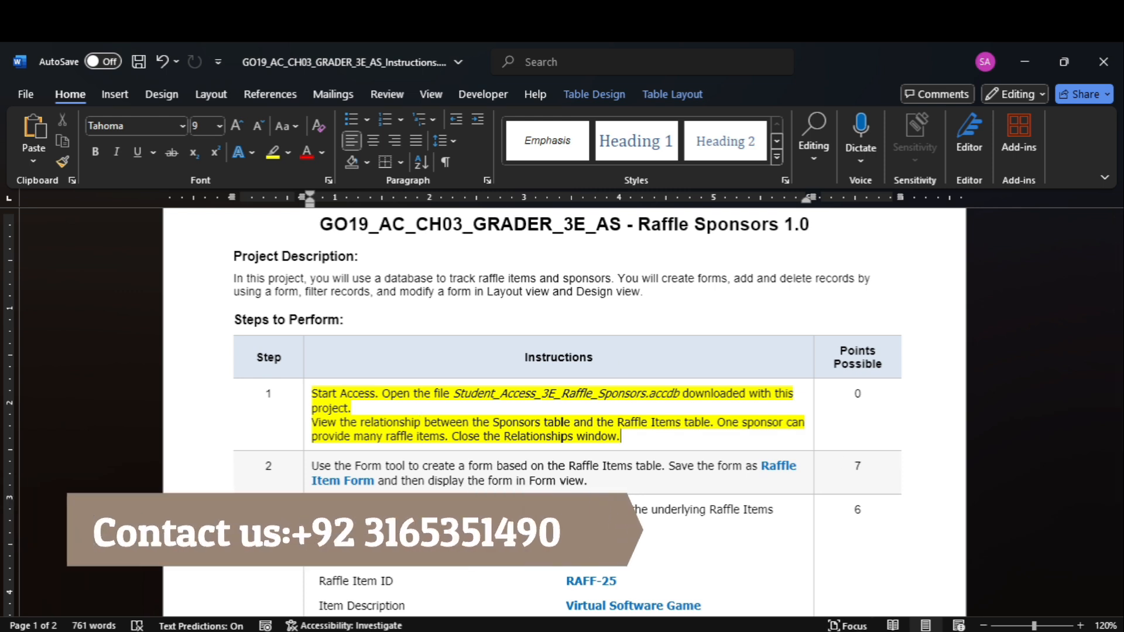
{"action": "mouse_move", "coordinate": [744, 631]}
{"action": "left_click", "coordinate": [744, 577]}
{"action": "double_click", "coordinate": [364, 212]}
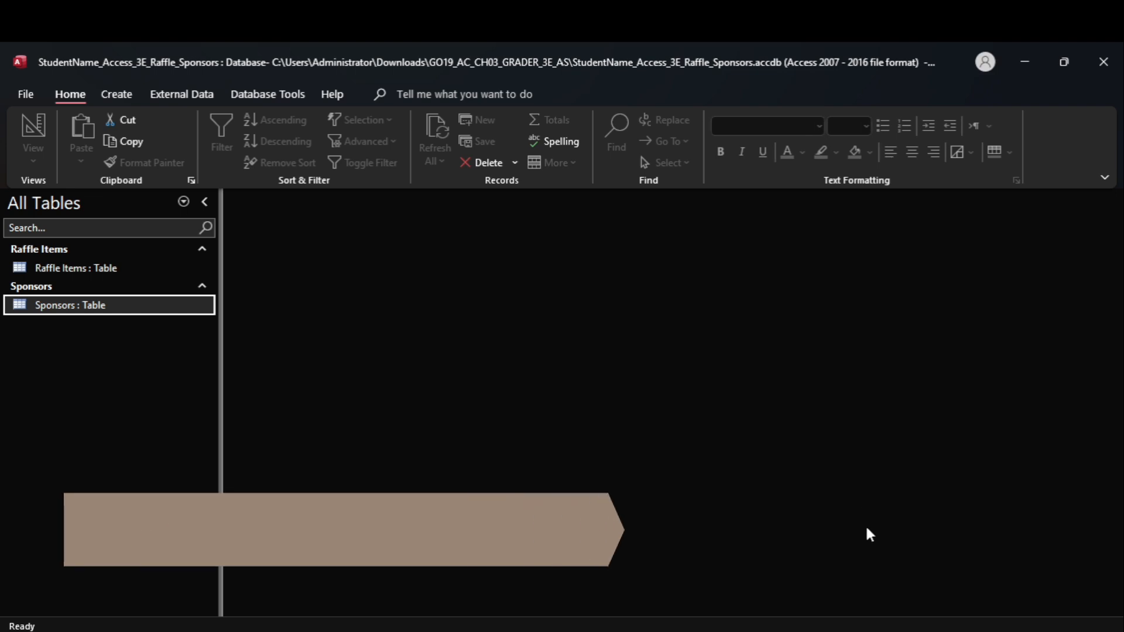
Select the relationship instruction in step 1 in Word, return to Access, and open the Relationships window for Sponsors and Raffle Items
{"action": "mouse_move", "coordinate": [835, 631]}
{"action": "left_click", "coordinate": [834, 571]}
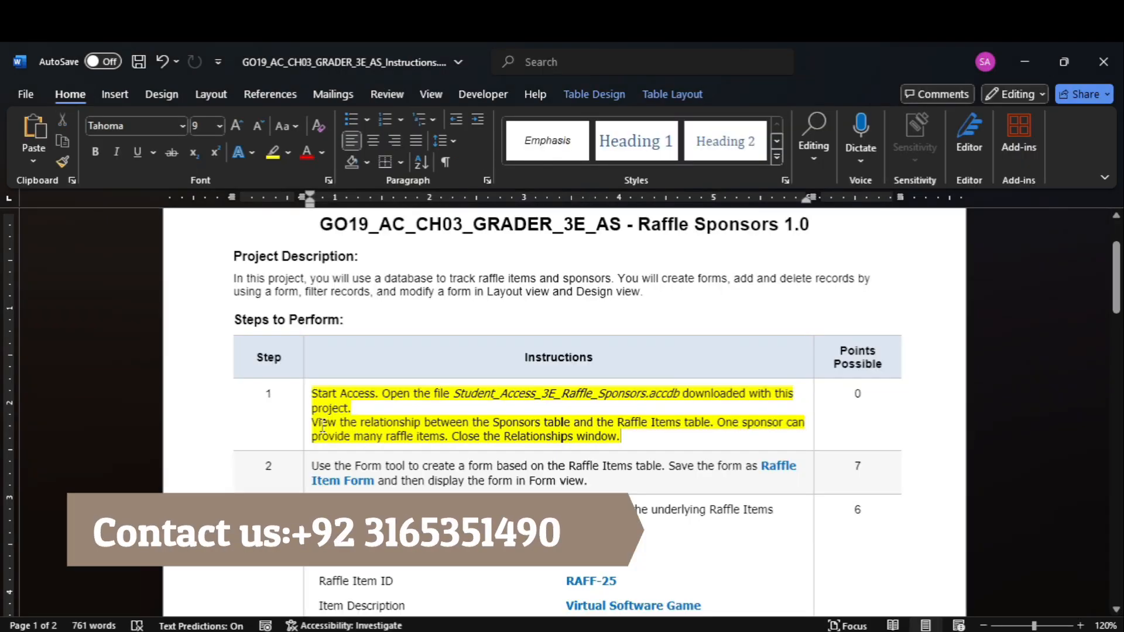
{"action": "left_click_drag", "start_coordinate": [323, 426], "coordinate": [715, 421]}
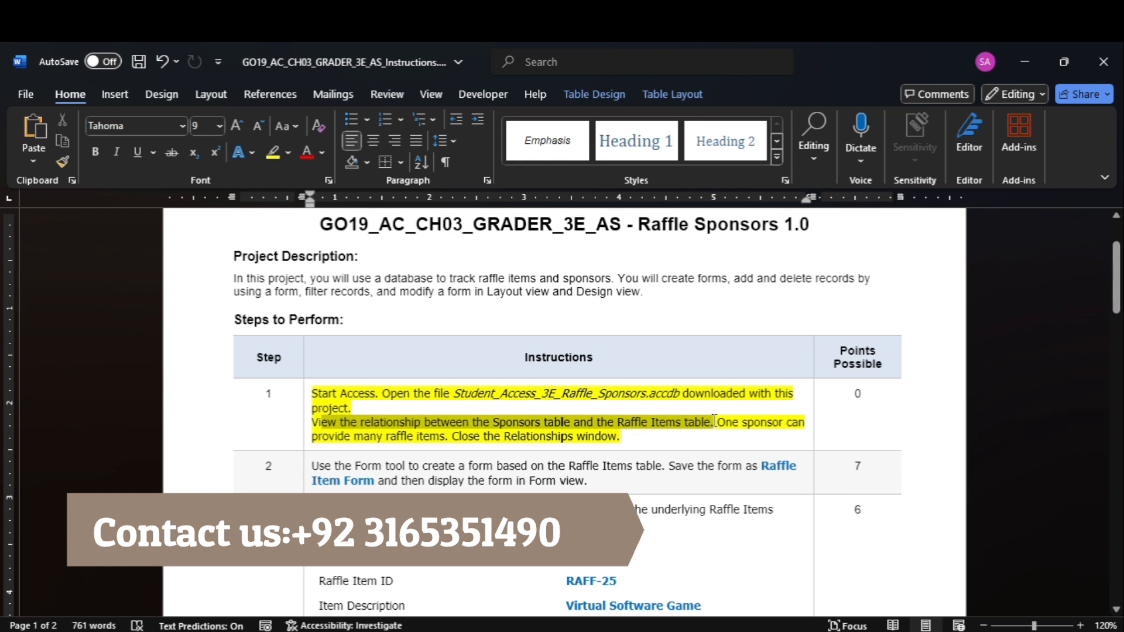
{"action": "left_click", "coordinate": [847, 582]}
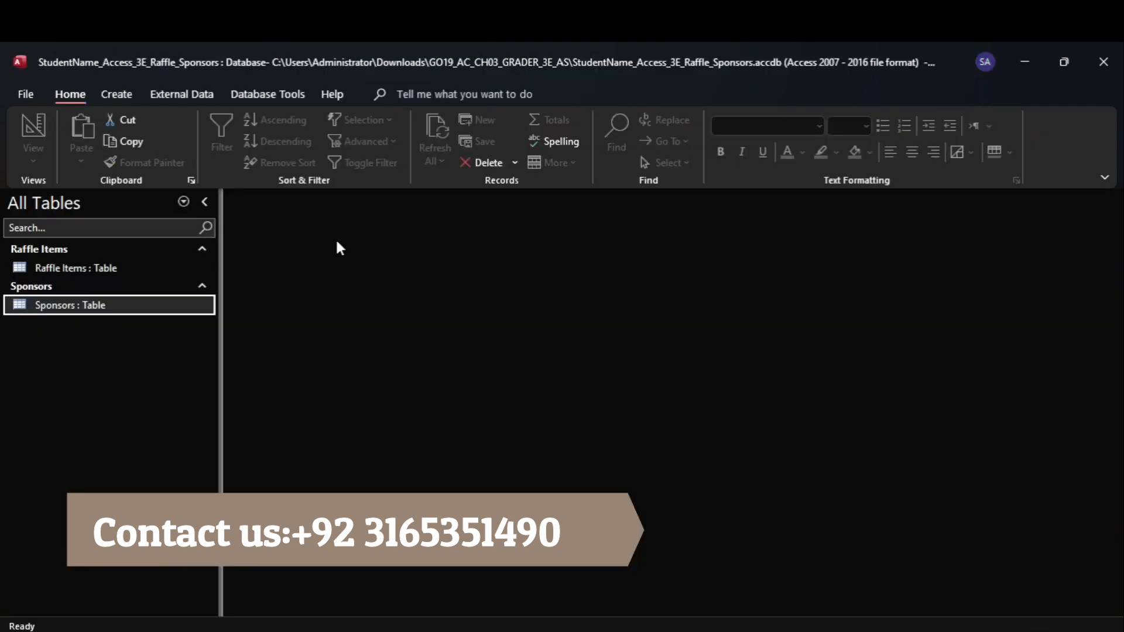
{"action": "left_click", "coordinate": [244, 96]}
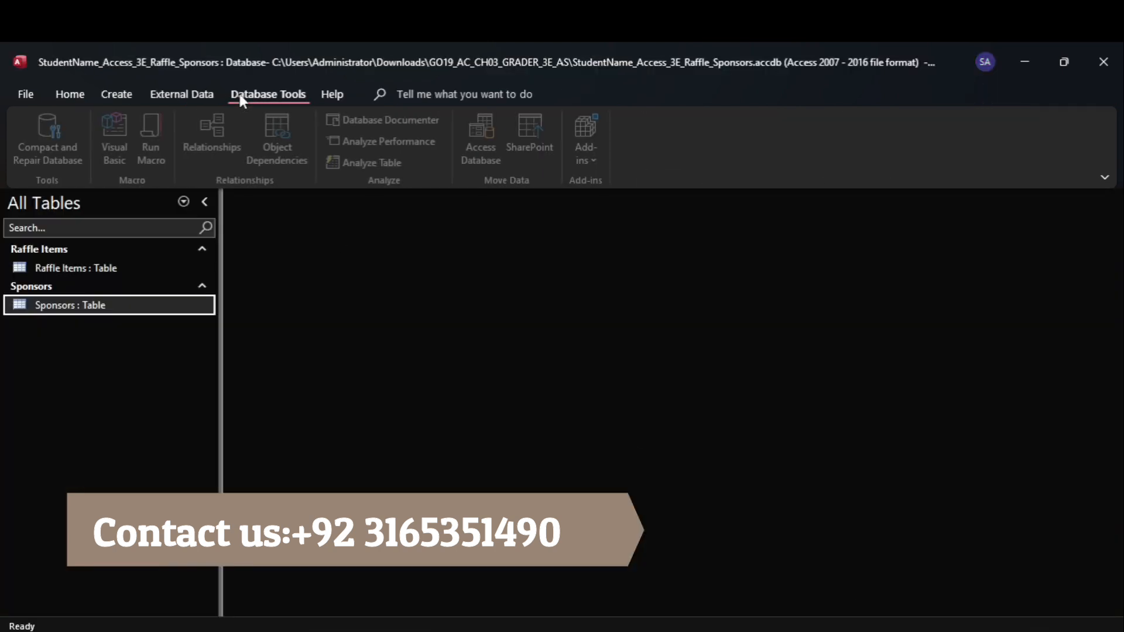
{"action": "left_click", "coordinate": [229, 133]}
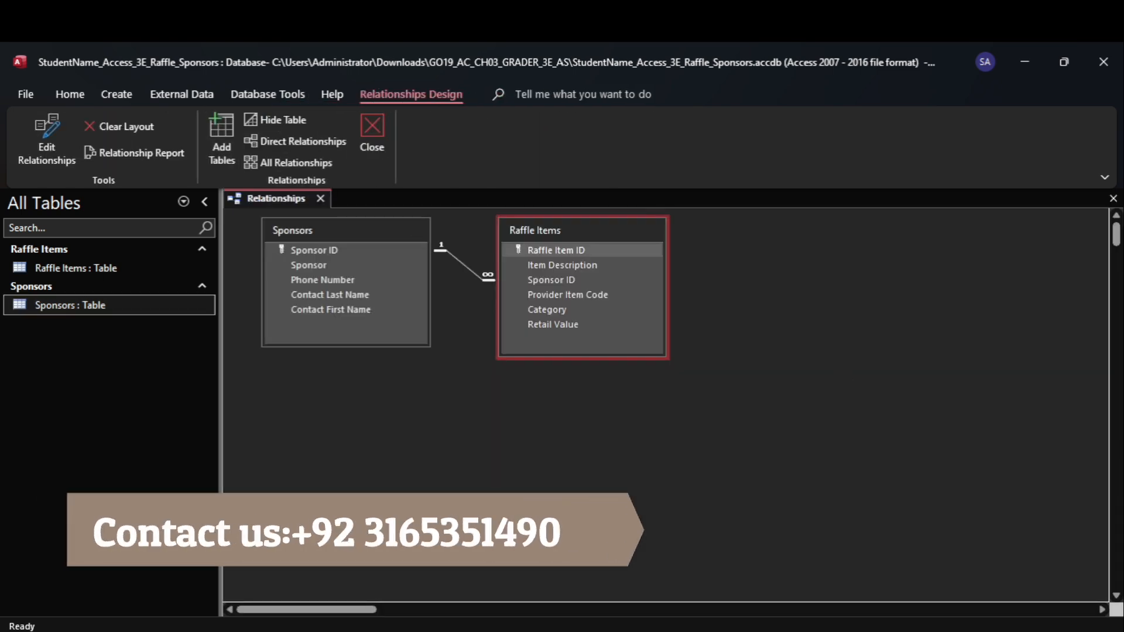
Recheck step 1 in Word, close the Relationships window in Access, and narrow the list of database objects
{"action": "left_click", "coordinate": [838, 580]}
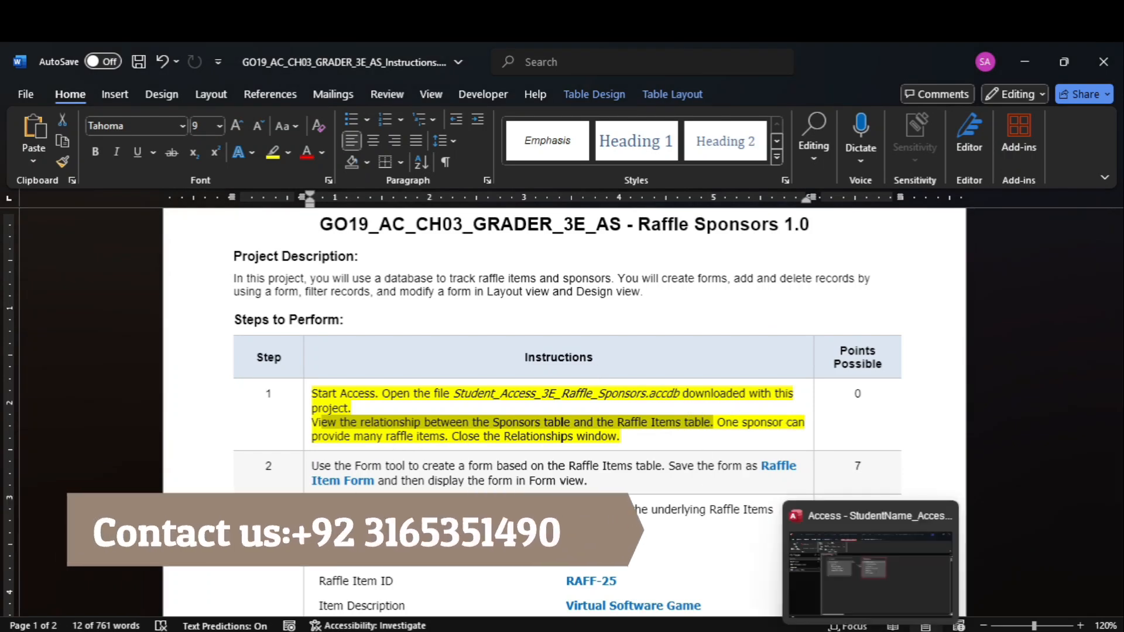
{"action": "left_click", "coordinate": [845, 545]}
{"action": "left_click", "coordinate": [403, 250]}
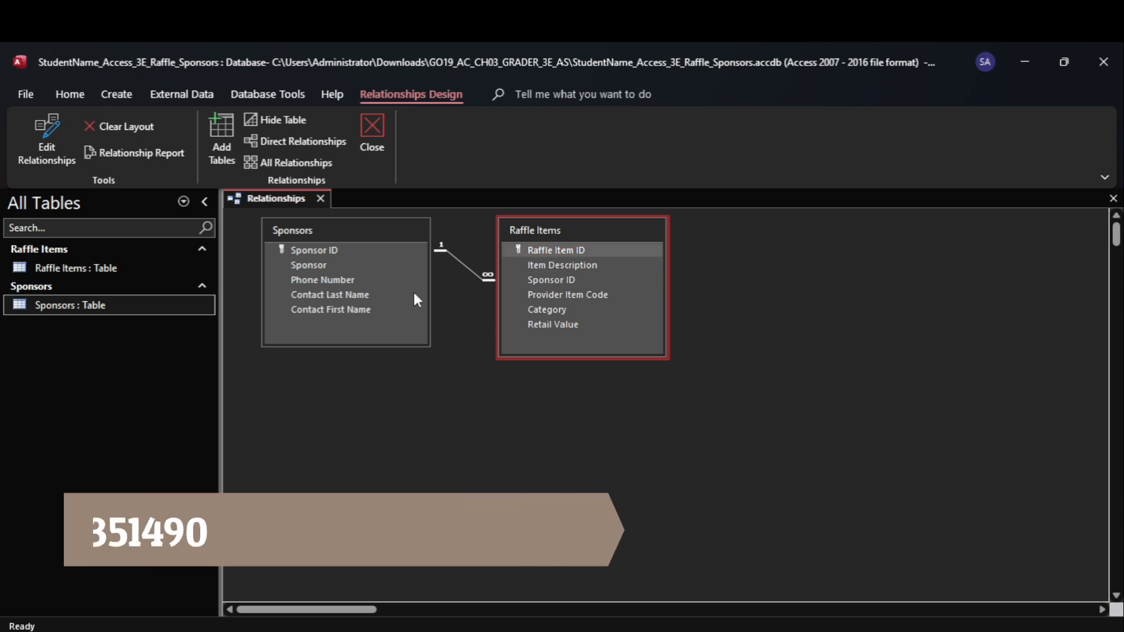
{"action": "mouse_move", "coordinate": [870, 631]}
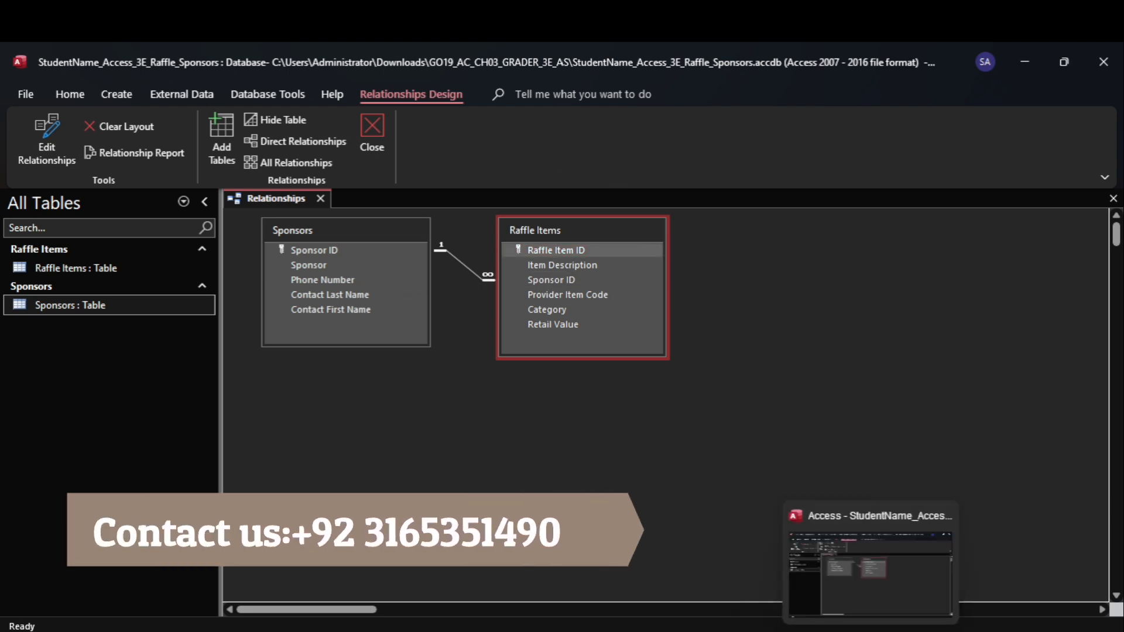
{"action": "left_click", "coordinate": [834, 569]}
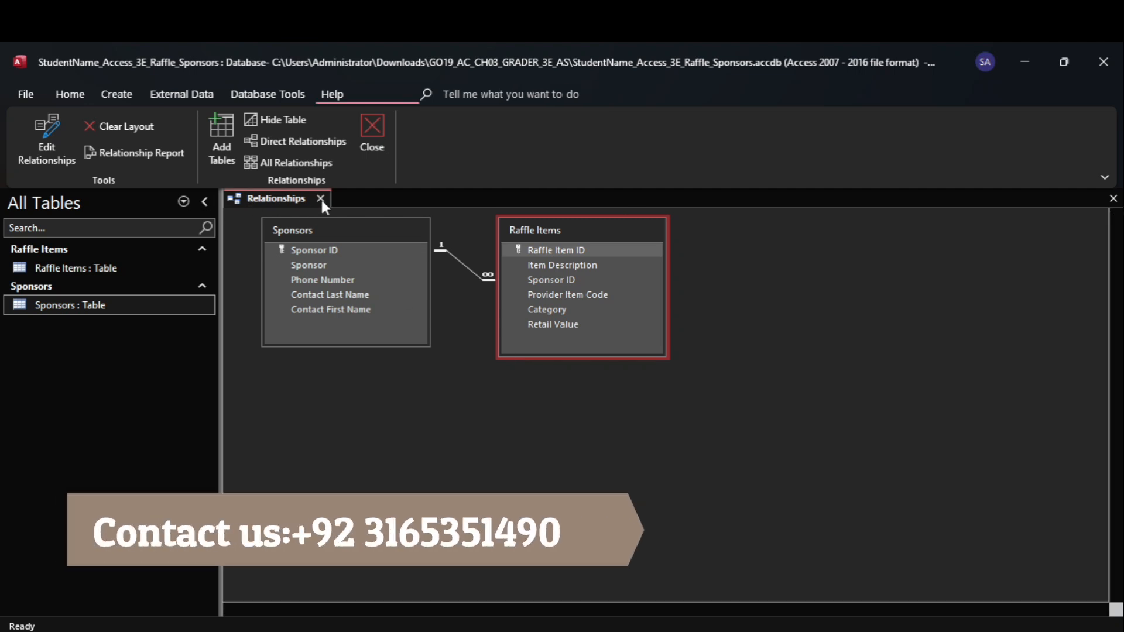
{"action": "left_click", "coordinate": [321, 198]}
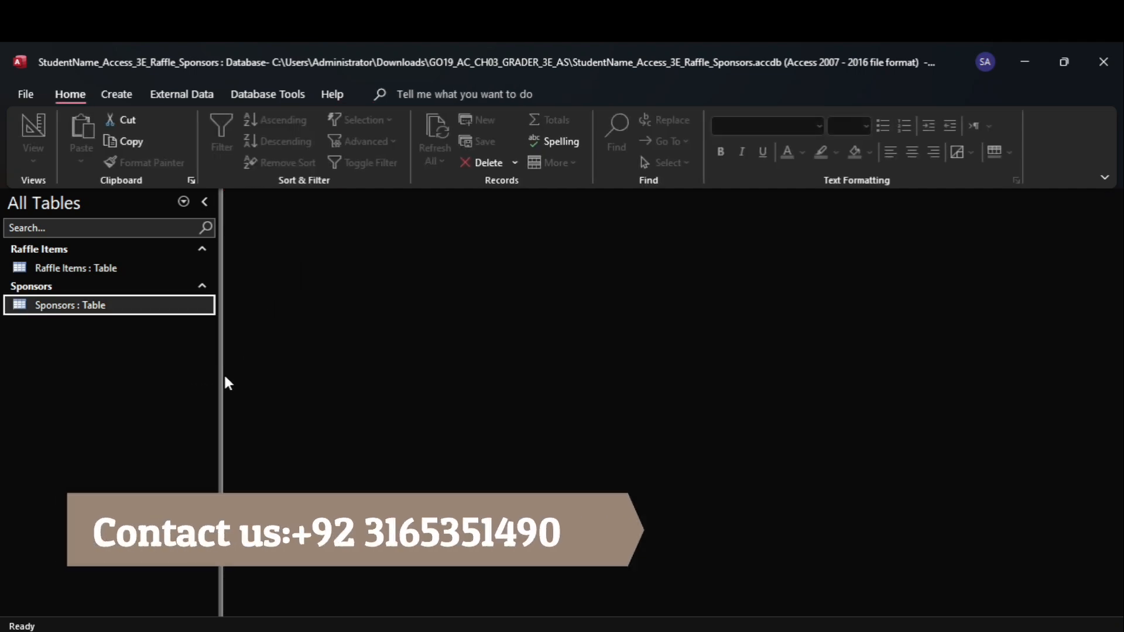
{"action": "left_click_drag", "start_coordinate": [219, 377], "coordinate": [181, 375]}
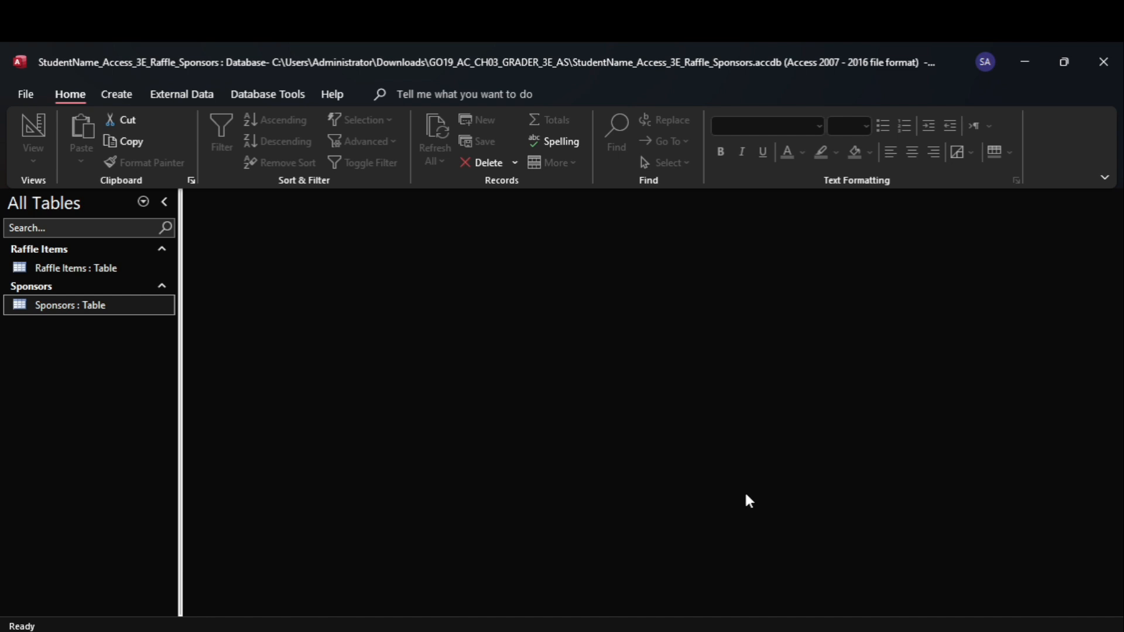
Switch to Word and highlight the step 2 instructions about creating the Raffle Item Form in yellow
{"action": "left_click", "coordinate": [833, 571]}
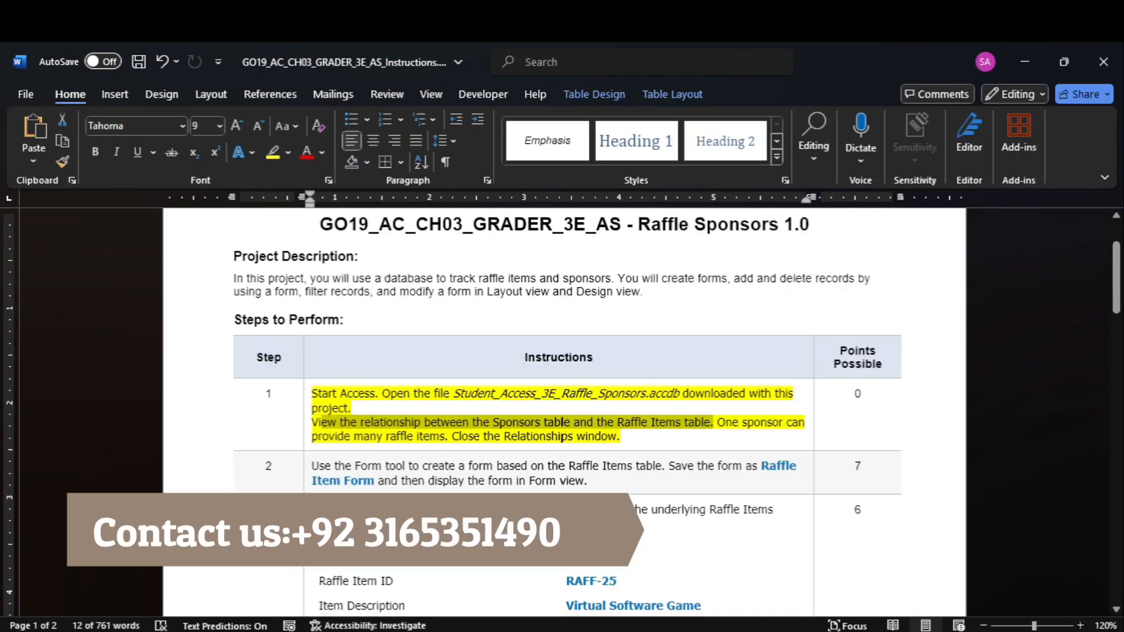
{"action": "left_click", "coordinate": [305, 482]}
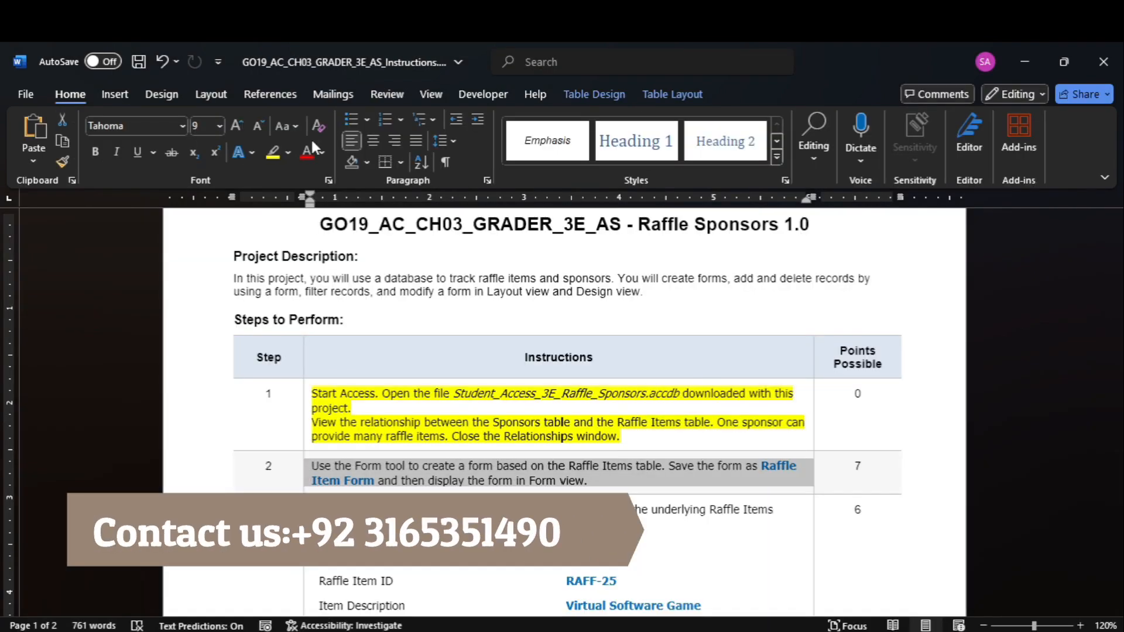
{"action": "left_click", "coordinate": [273, 158]}
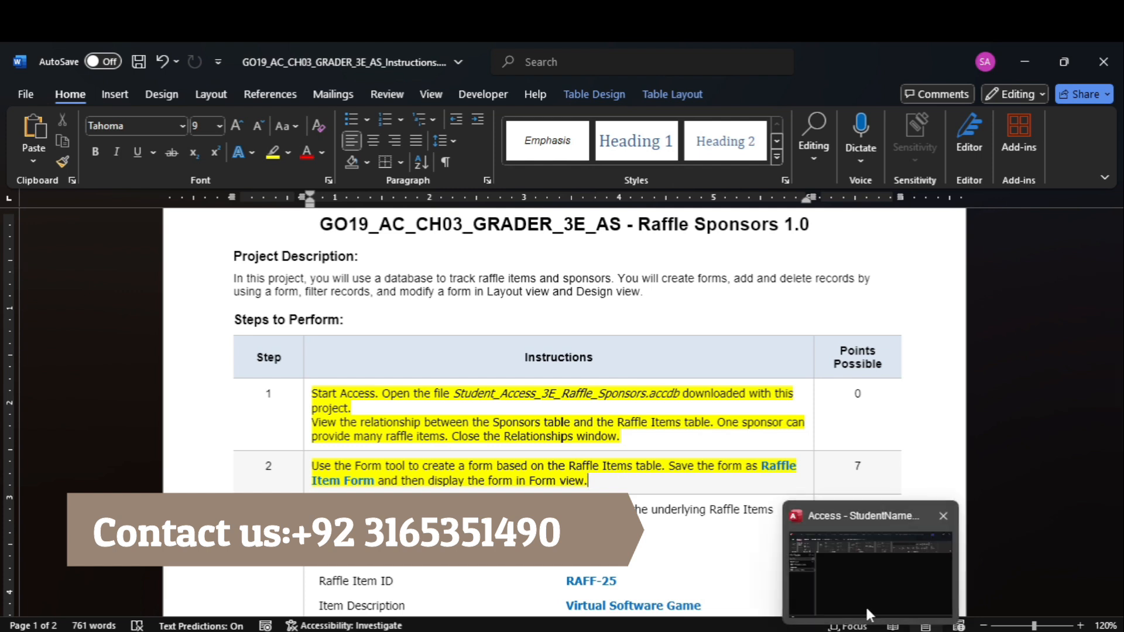
Switch to Access and create a form based on the Raffle Items table with the Form tool
{"action": "left_click", "coordinate": [866, 605]}
{"action": "left_click", "coordinate": [61, 261]}
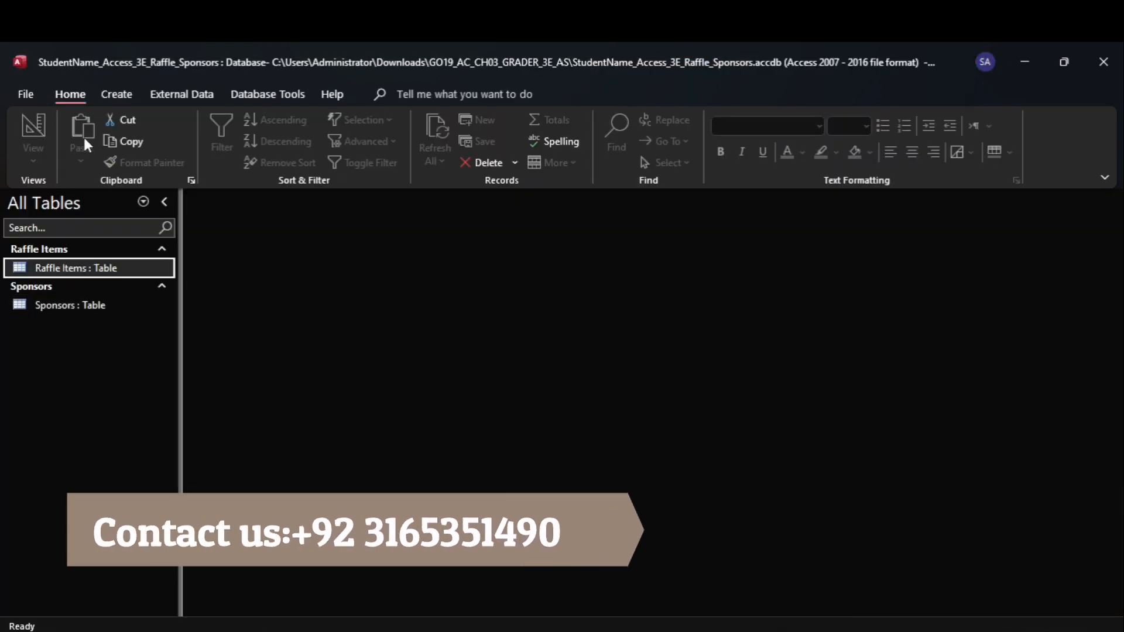
{"action": "left_click", "coordinate": [119, 94]}
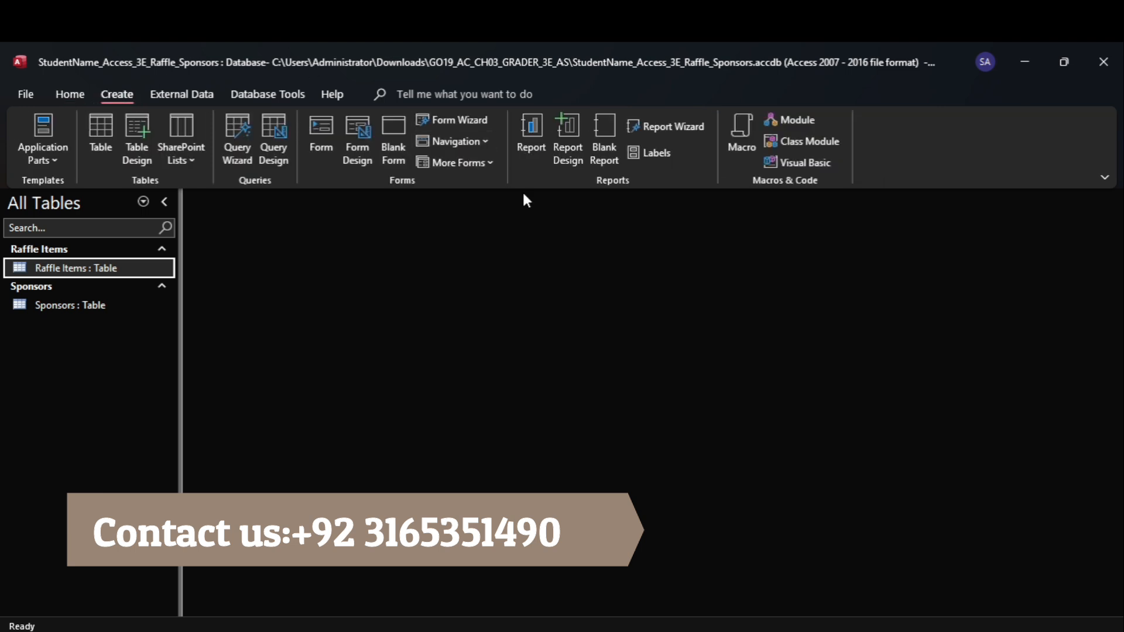
{"action": "left_click", "coordinate": [320, 132]}
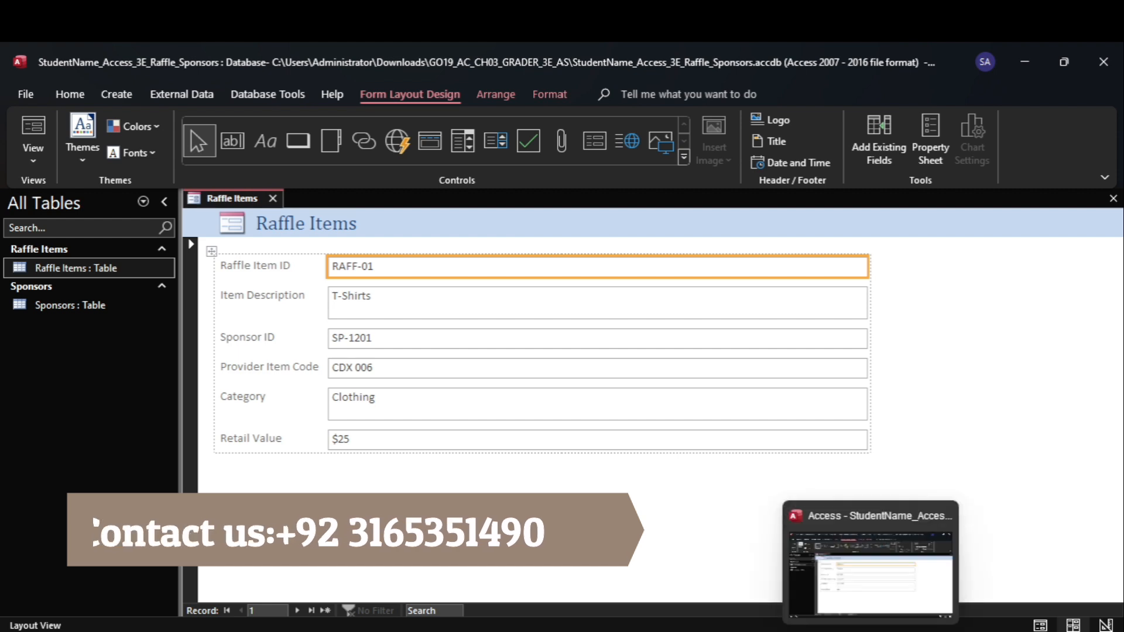
Copy the form name from step 2 in Word and save the new form in Access as Raffle Item Form
{"action": "left_click", "coordinate": [831, 612]}
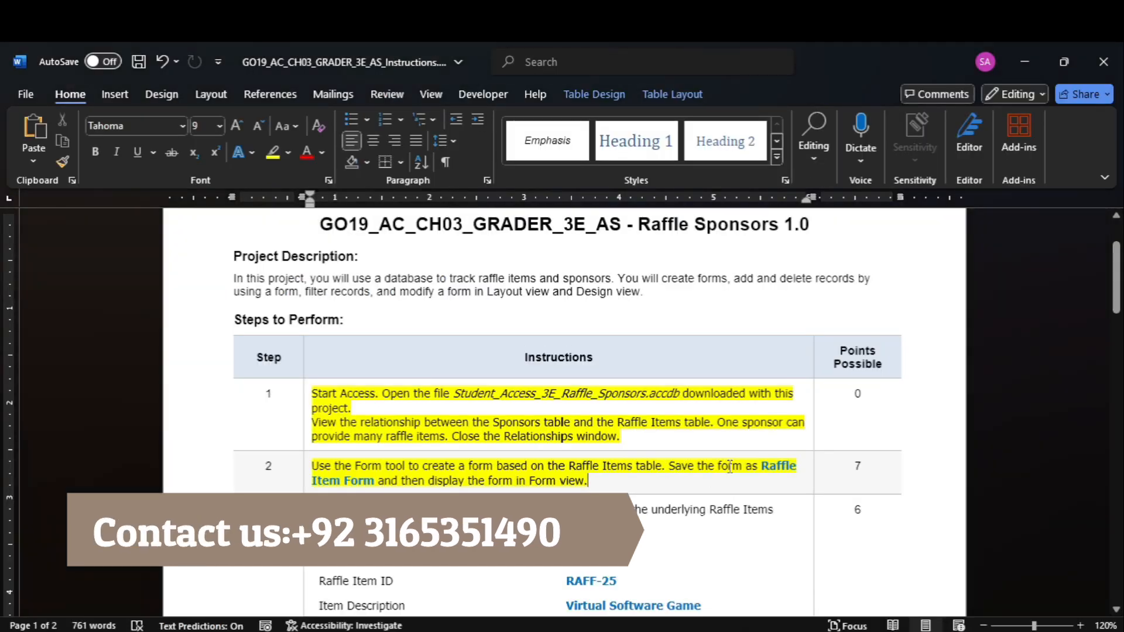
{"action": "left_click_drag", "start_coordinate": [772, 468], "coordinate": [366, 486]}
{"action": "key", "text": "ctrl+c"}
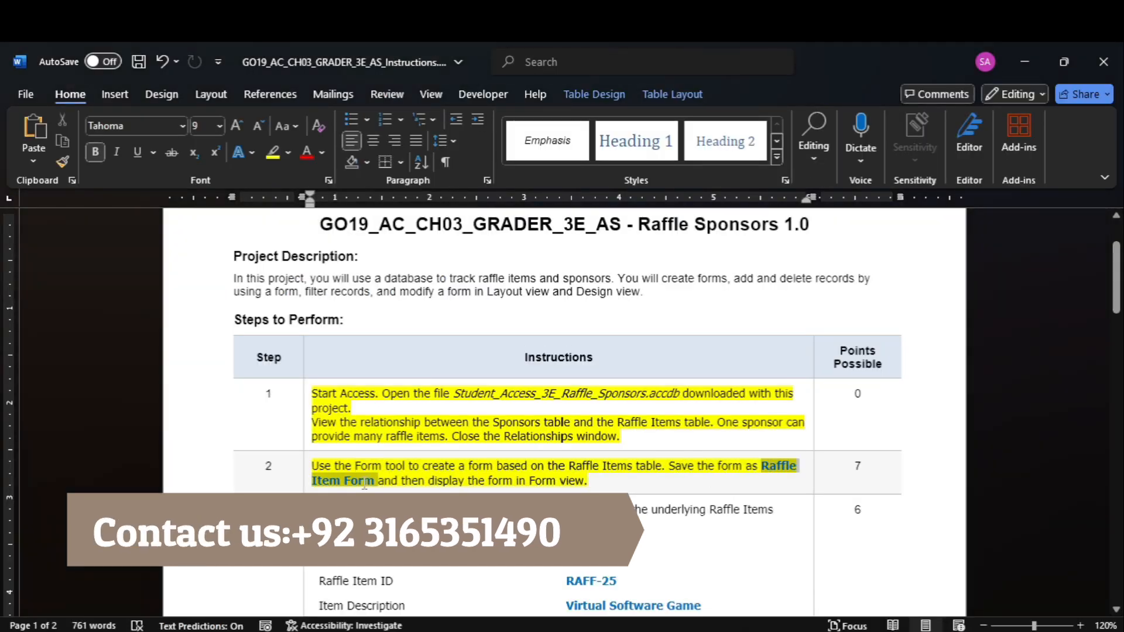
{"action": "mouse_move", "coordinate": [831, 615]}
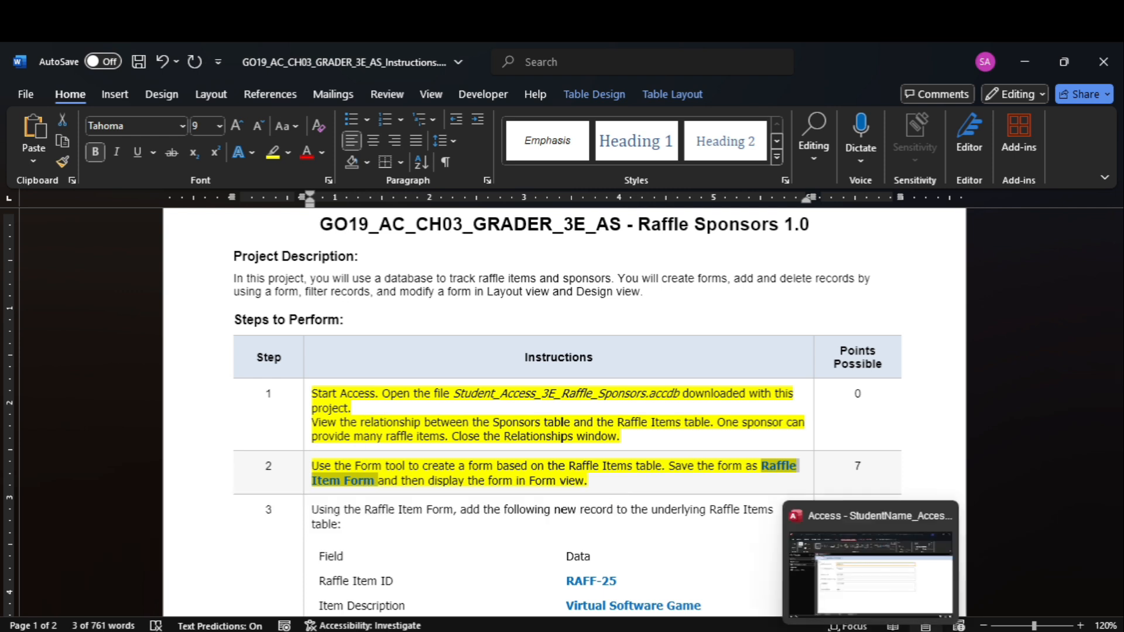
{"action": "left_click", "coordinate": [866, 570]}
{"action": "right_click", "coordinate": [213, 211]}
{"action": "left_click", "coordinate": [243, 219]}
{"action": "key", "text": "ctrl+v"}
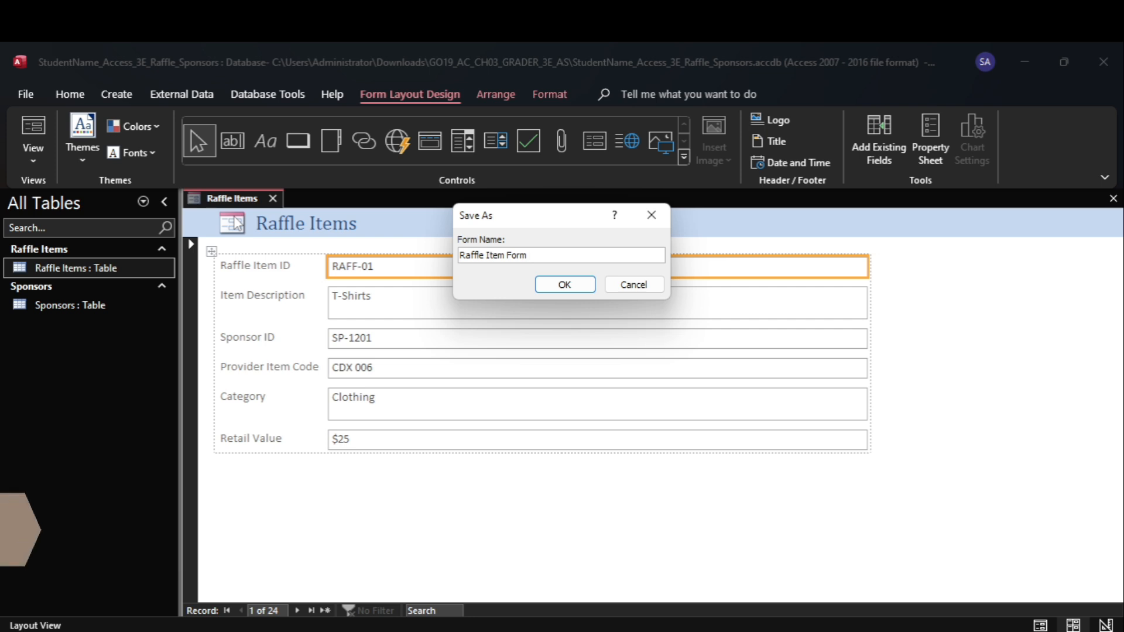
{"action": "key", "text": "Return"}
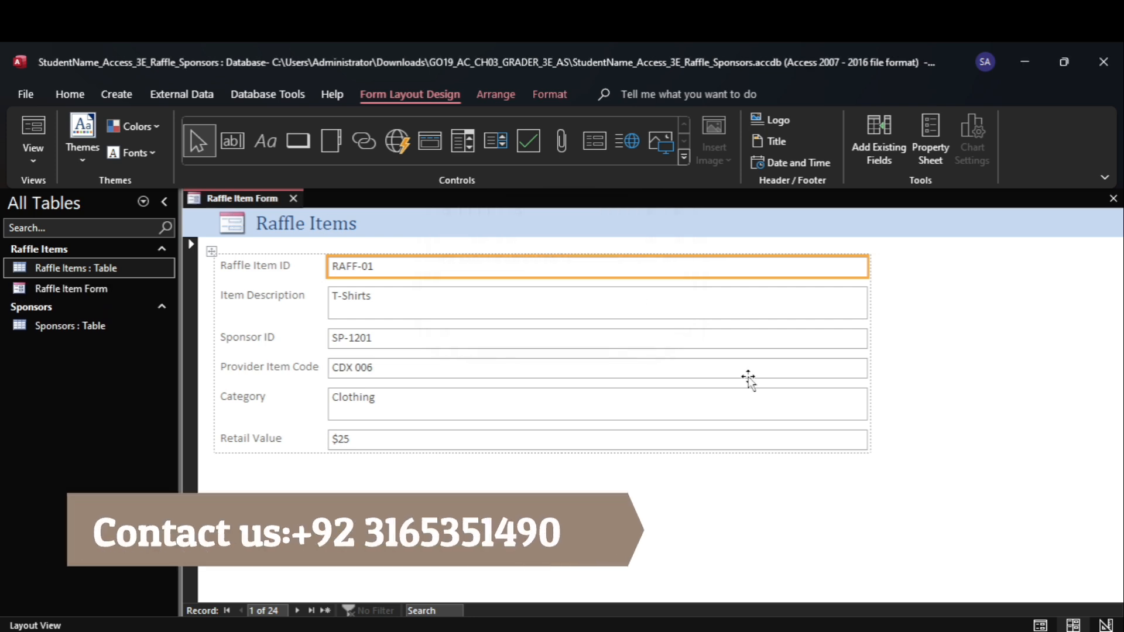
Recheck step 2 in Word, return to Access, and display the Raffle Item Form in Form view
{"action": "mouse_move", "coordinate": [842, 619]}
{"action": "left_click", "coordinate": [831, 562]}
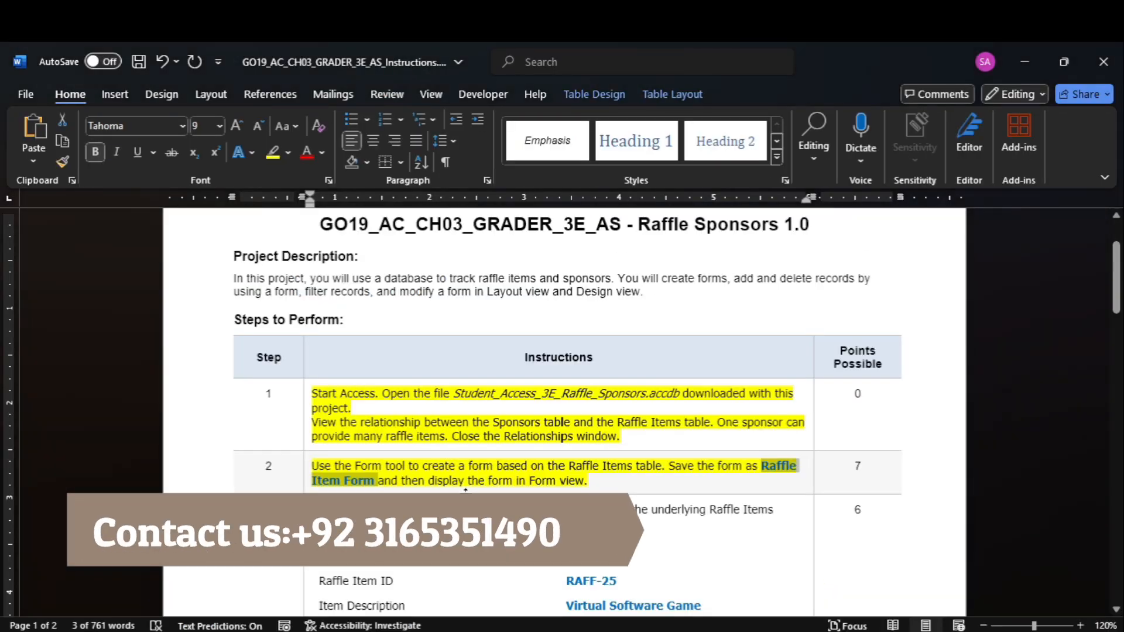
{"action": "left_click", "coordinate": [827, 573]}
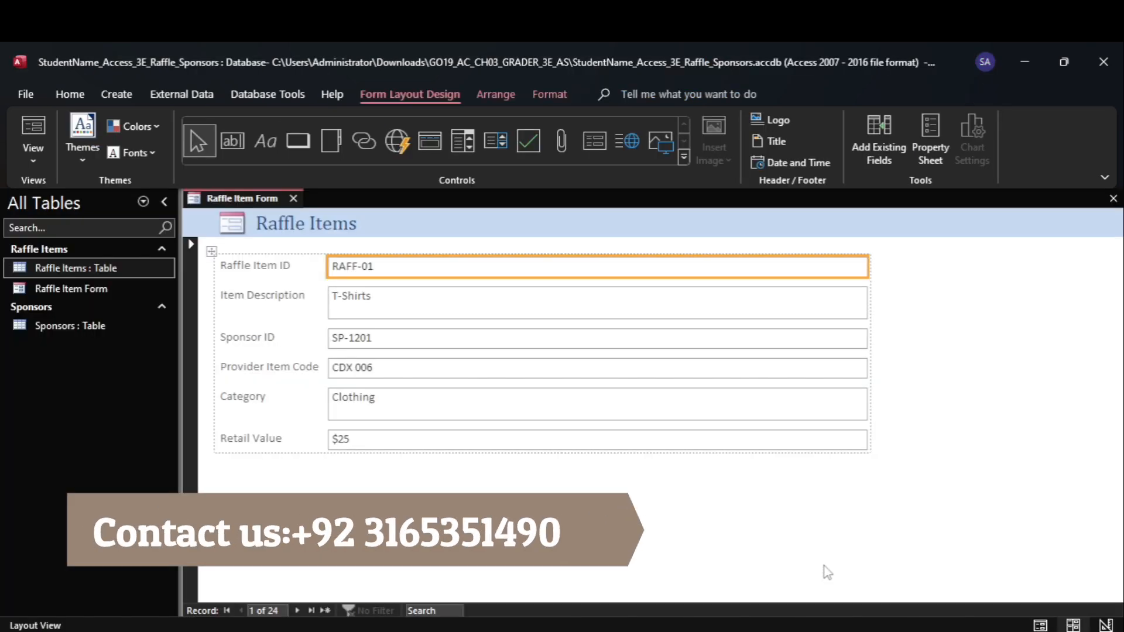
{"action": "left_click", "coordinate": [41, 170]}
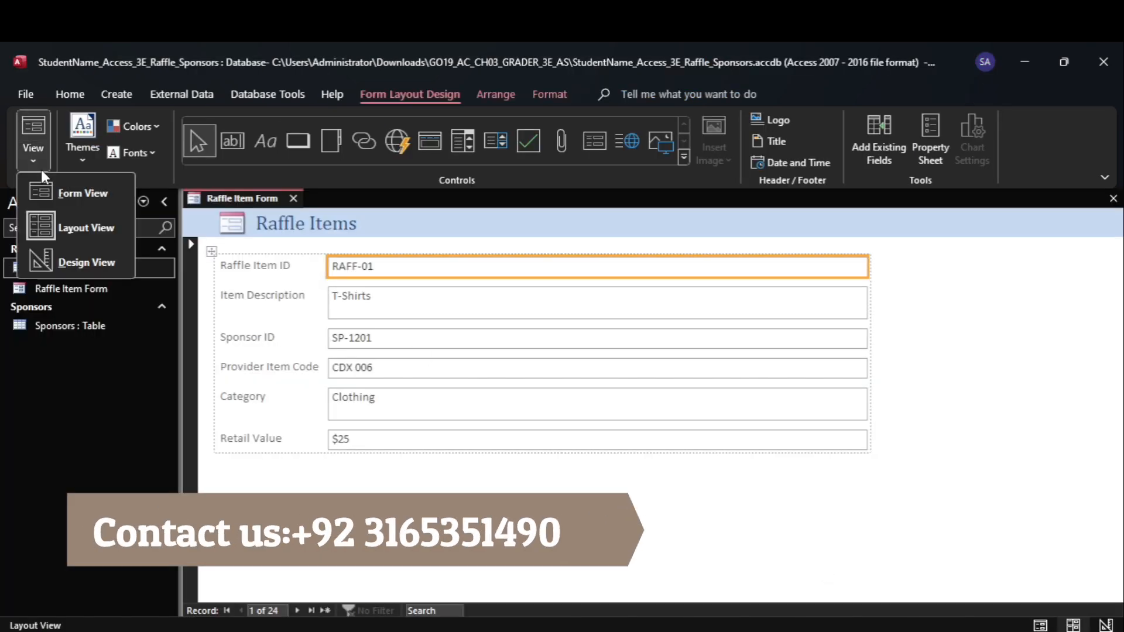
{"action": "left_click", "coordinate": [75, 195]}
Switch to Word and highlight the step 3 instructions and new-record field values in yellow
{"action": "mouse_move", "coordinate": [841, 619]}
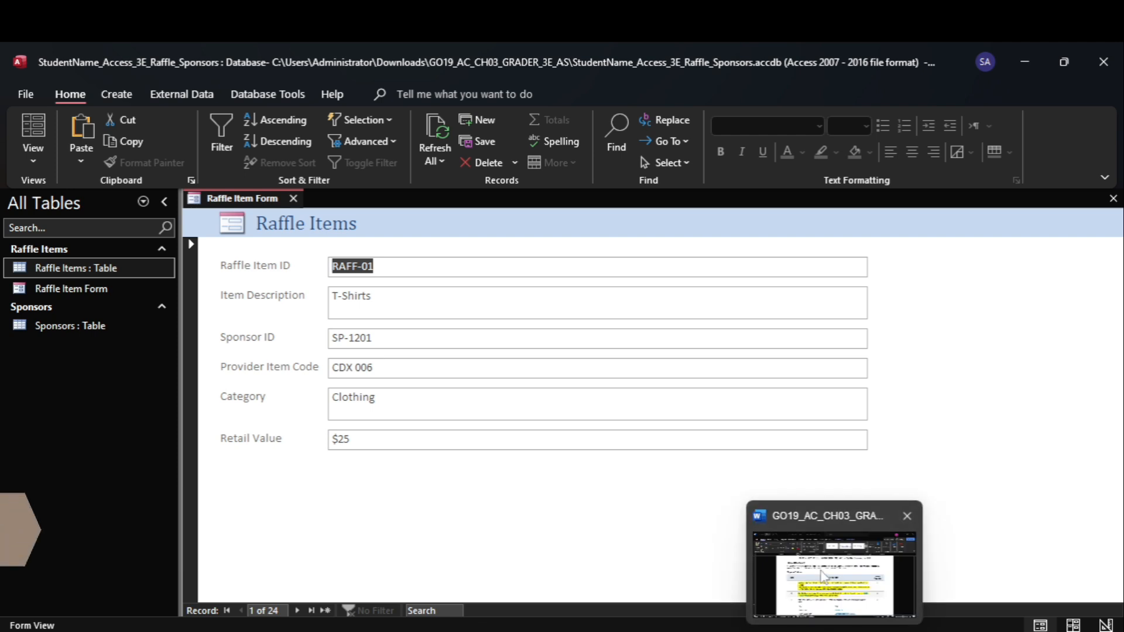
{"action": "left_click", "coordinate": [831, 562]}
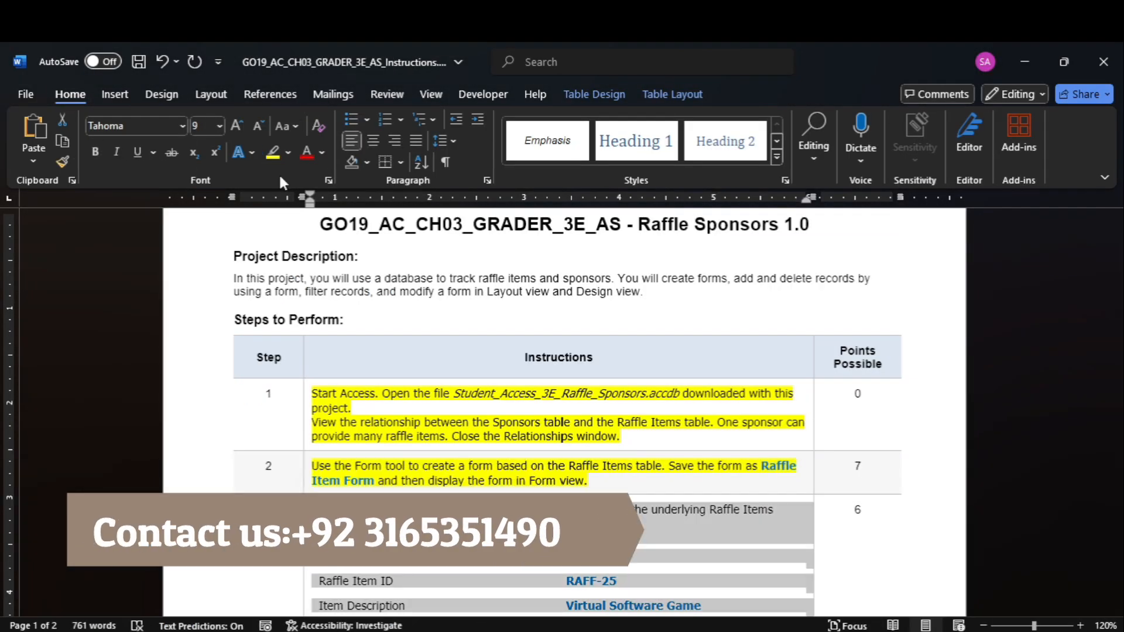
{"action": "left_click", "coordinate": [273, 152]}
{"action": "left_click_drag", "start_coordinate": [1116, 278], "coordinate": [1117, 316]}
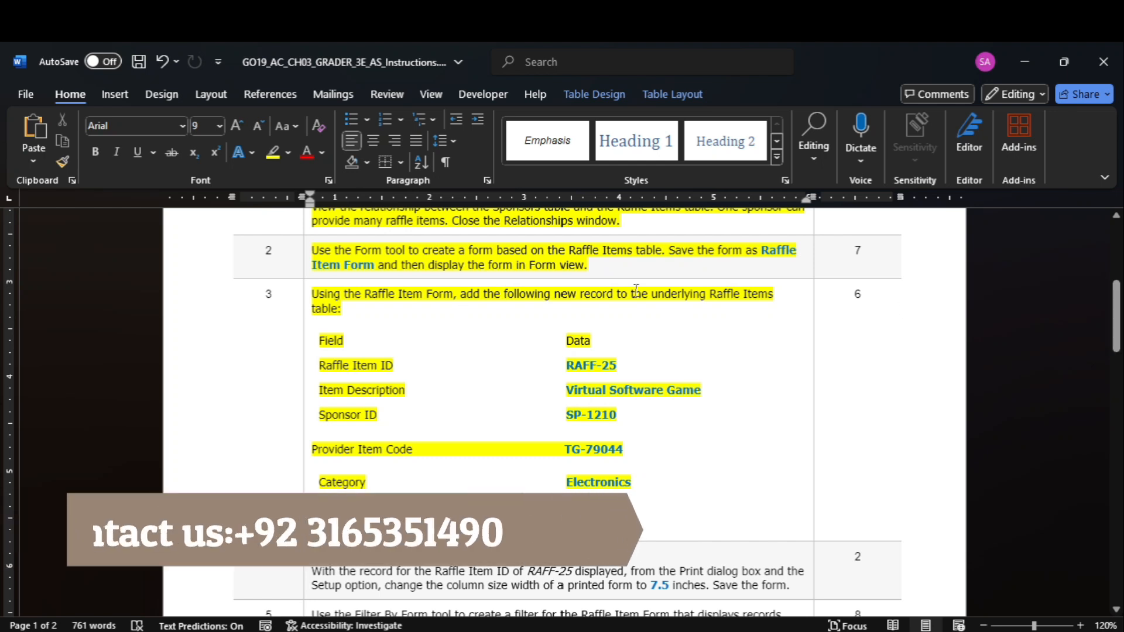
Start a new record in the Raffle Item Form in Access and copy RAFF-25 from Word into Raffle Item ID
{"action": "mouse_move", "coordinate": [871, 629]}
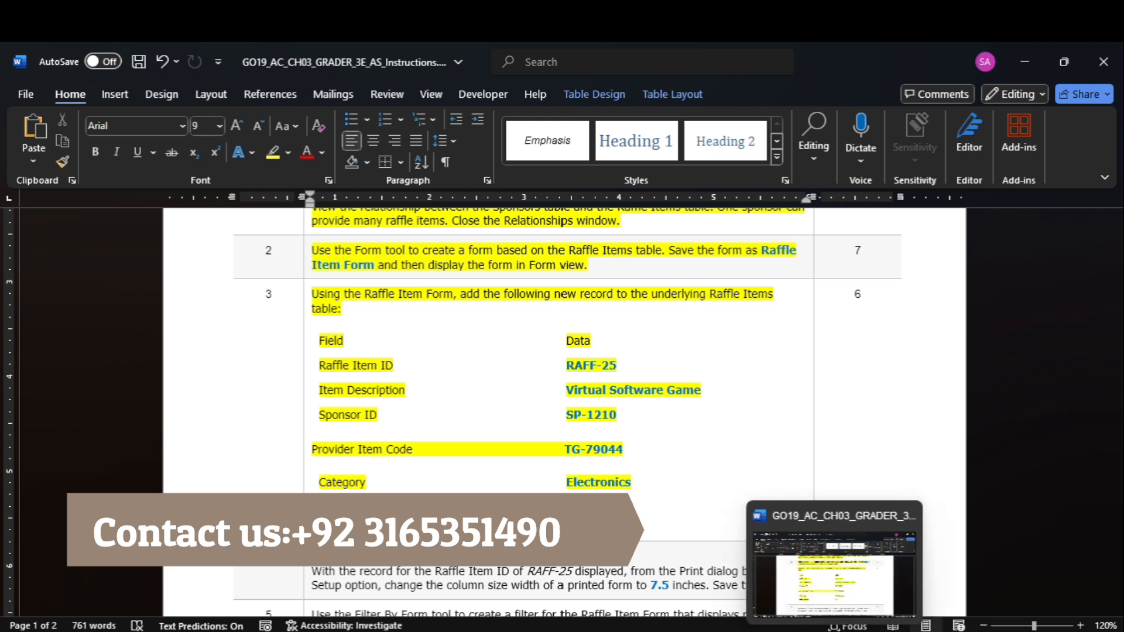
{"action": "left_click", "coordinate": [869, 579]}
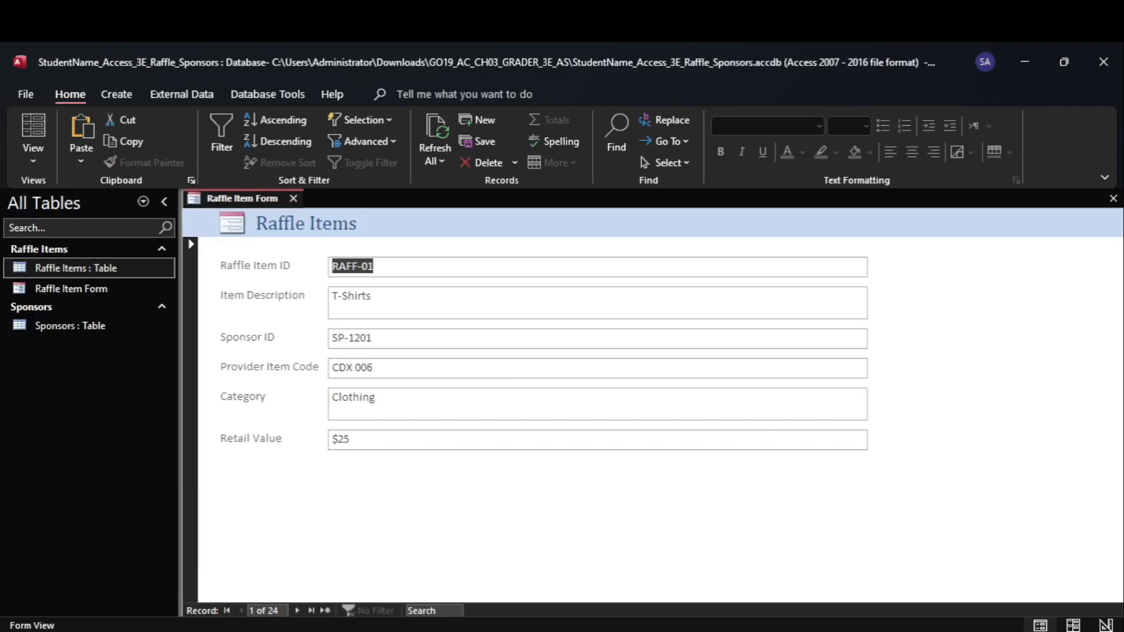
{"action": "left_click", "coordinate": [326, 612]}
{"action": "mouse_move", "coordinate": [834, 630]}
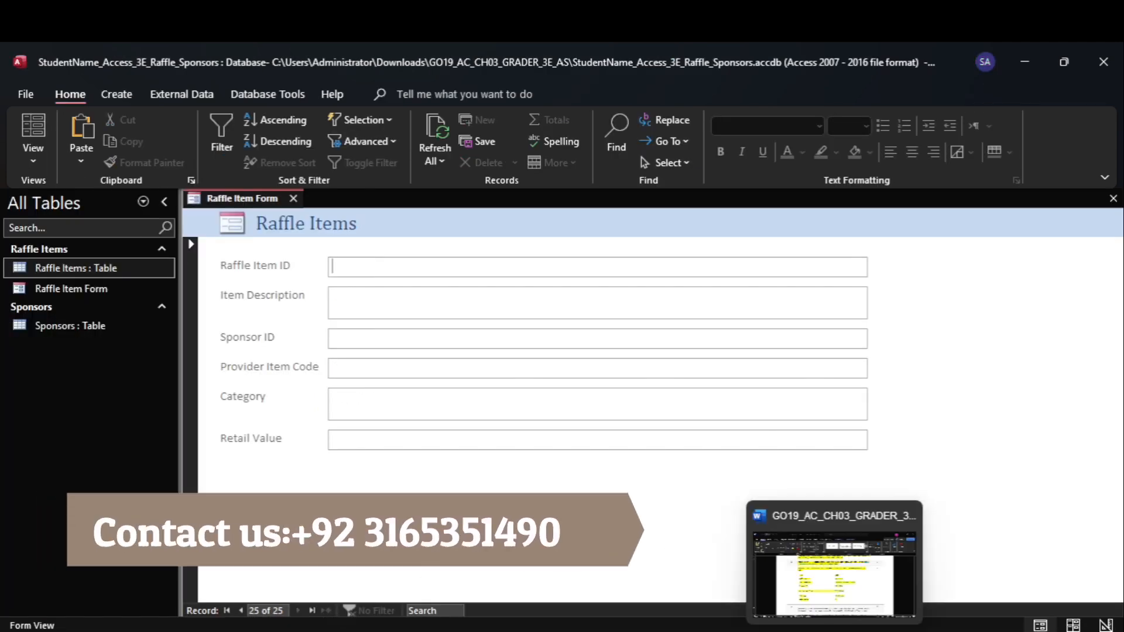
{"action": "left_click", "coordinate": [834, 562]}
{"action": "left_click_drag", "start_coordinate": [567, 365], "coordinate": [613, 371]}
{"action": "key", "text": "ctrl+c"}
{"action": "mouse_move", "coordinate": [869, 630]}
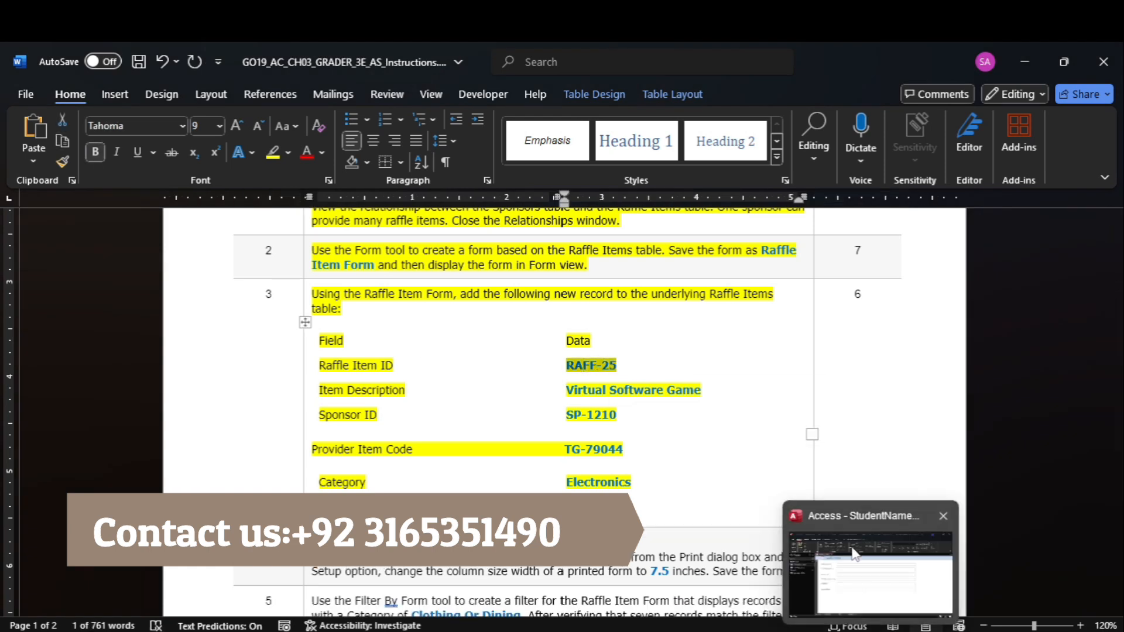
{"action": "left_click", "coordinate": [869, 579]}
{"action": "key", "text": "ctrl+v"}
{"action": "key", "text": "Tab"}
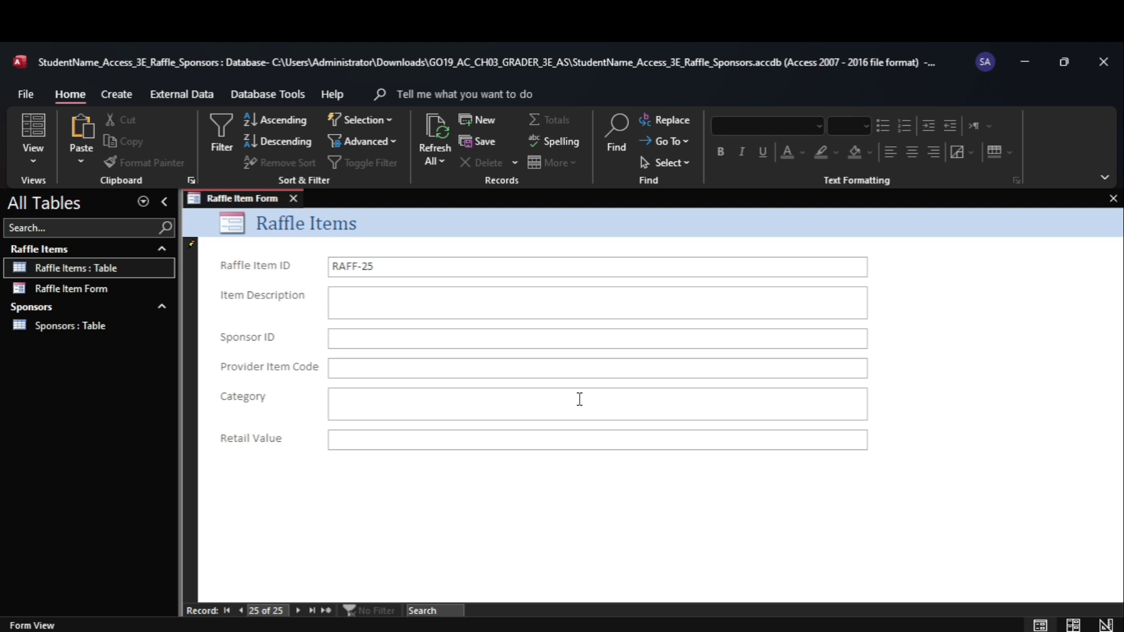
Copy Virtual Software Game from step 3 in Word into the new record's Item Description in Access
{"action": "mouse_move", "coordinate": [837, 629]}
{"action": "left_click", "coordinate": [837, 577]}
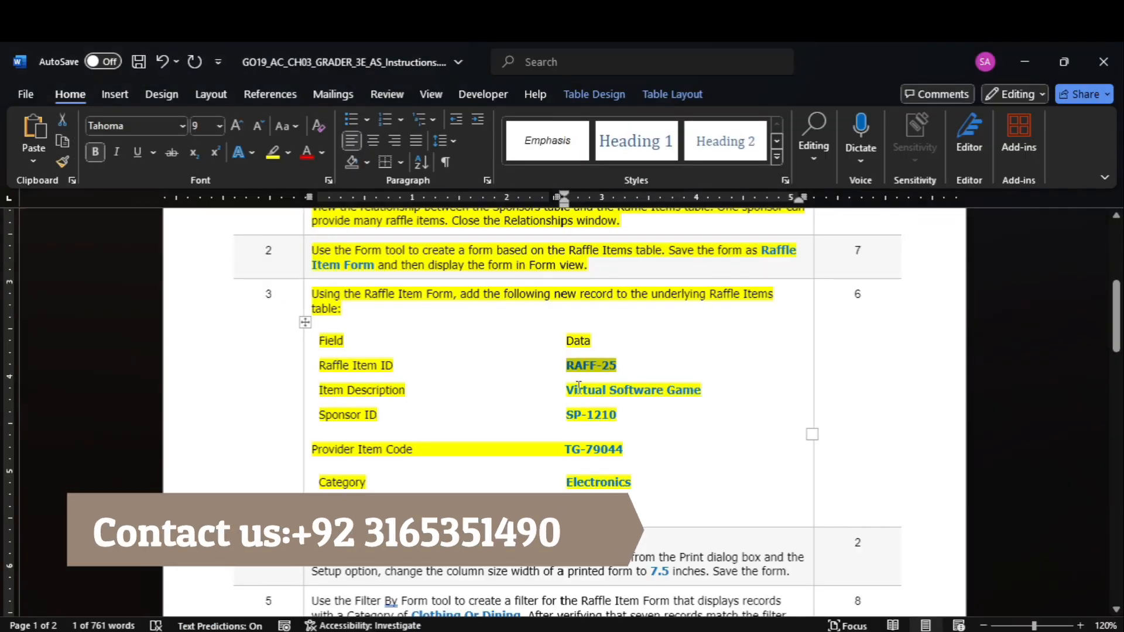
{"action": "left_click_drag", "start_coordinate": [580, 390], "coordinate": [701, 390]}
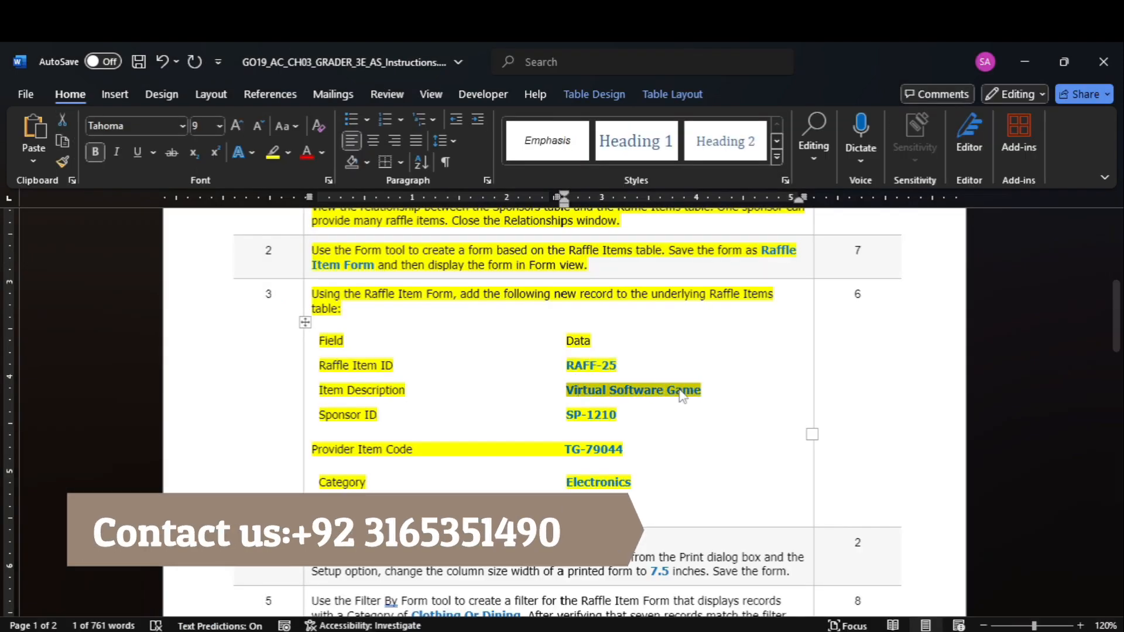
{"action": "mouse_move", "coordinate": [871, 630]}
{"action": "left_click", "coordinate": [848, 553]}
{"action": "key", "text": "ctrl+v"}
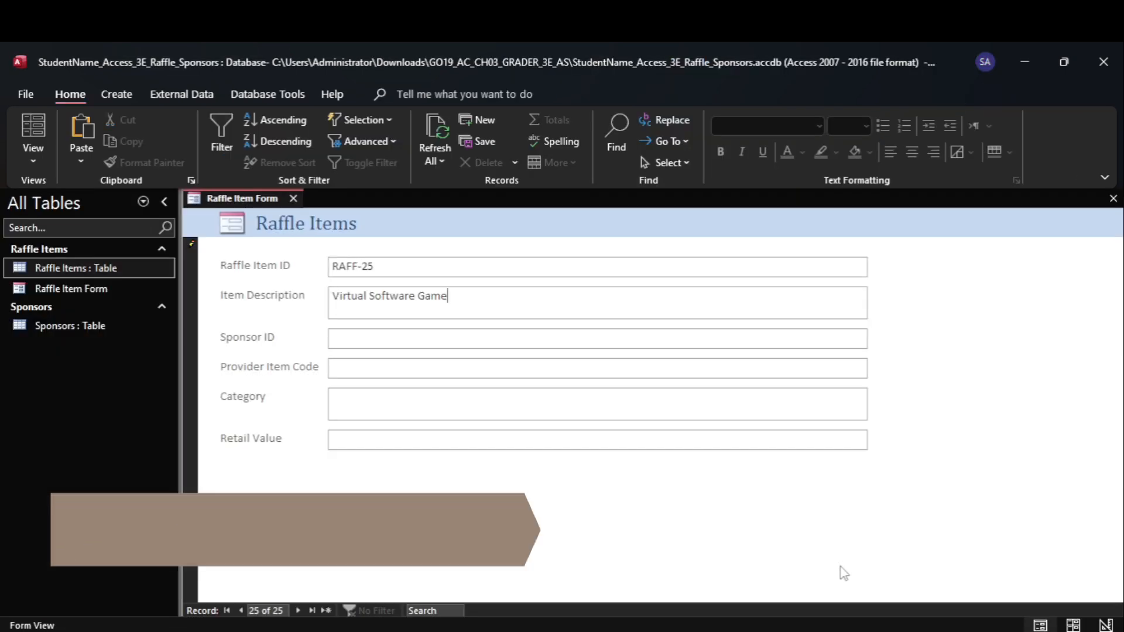
Copy SP-1210 and TG-79044 from Word into the new record's Sponsor ID and Provider Item Code in Access
{"action": "left_click", "coordinate": [835, 577]}
{"action": "left_click_drag", "start_coordinate": [565, 415], "coordinate": [608, 422]}
{"action": "mouse_move", "coordinate": [871, 629]}
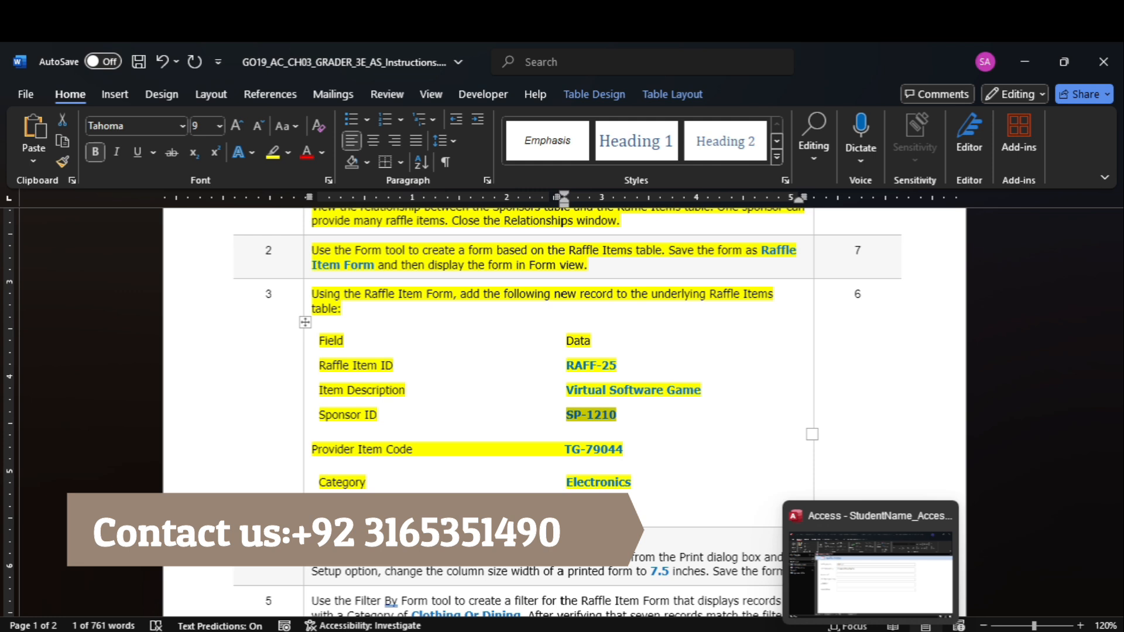
{"action": "left_click", "coordinate": [876, 580]}
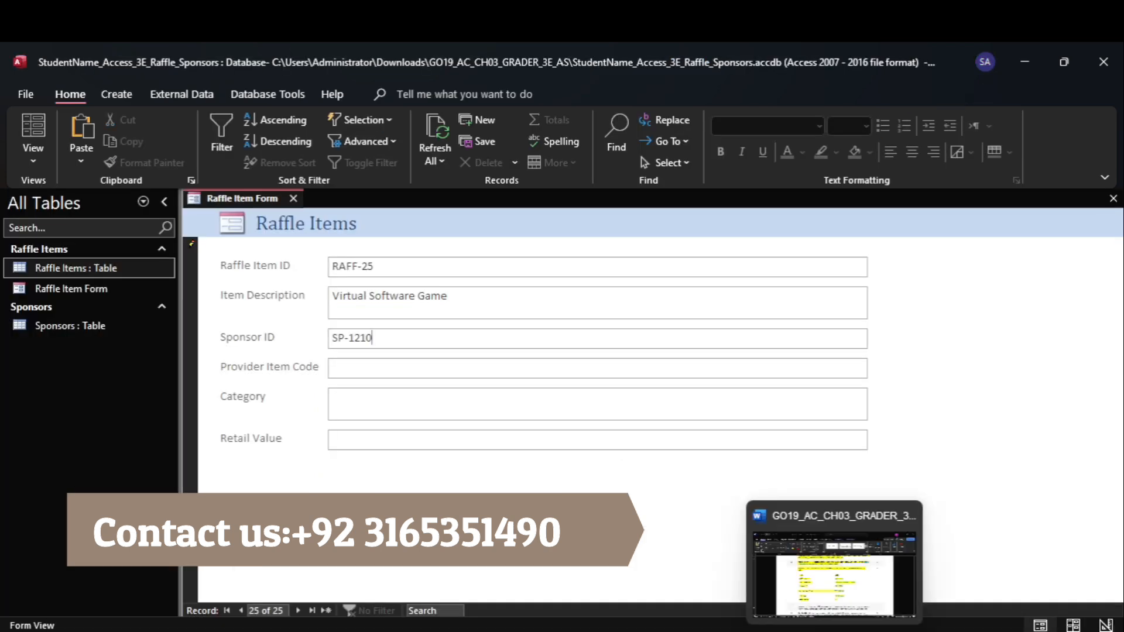
{"action": "left_click", "coordinate": [845, 582]}
{"action": "left_click_drag", "start_coordinate": [566, 450], "coordinate": [623, 450]}
{"action": "mouse_move", "coordinate": [870, 630]}
{"action": "left_click", "coordinate": [846, 580]}
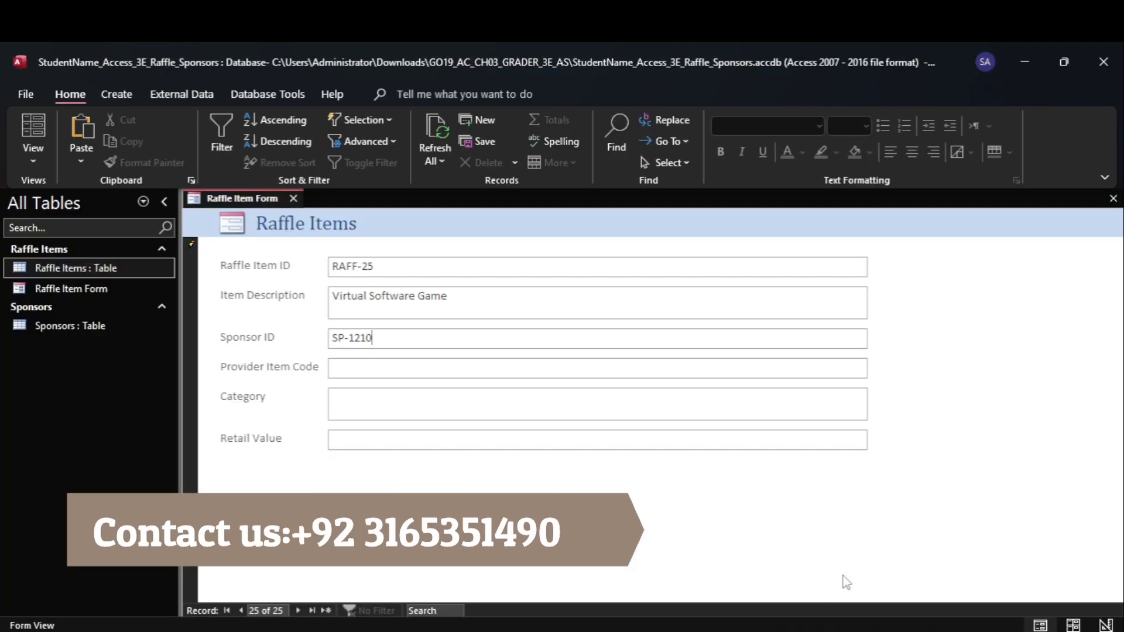
{"action": "key", "text": "ctrl+v"}
Fill in the new record's Category as Electronics, copied from Word, and its Retail Value as 35 in Access
{"action": "left_click", "coordinate": [845, 581]}
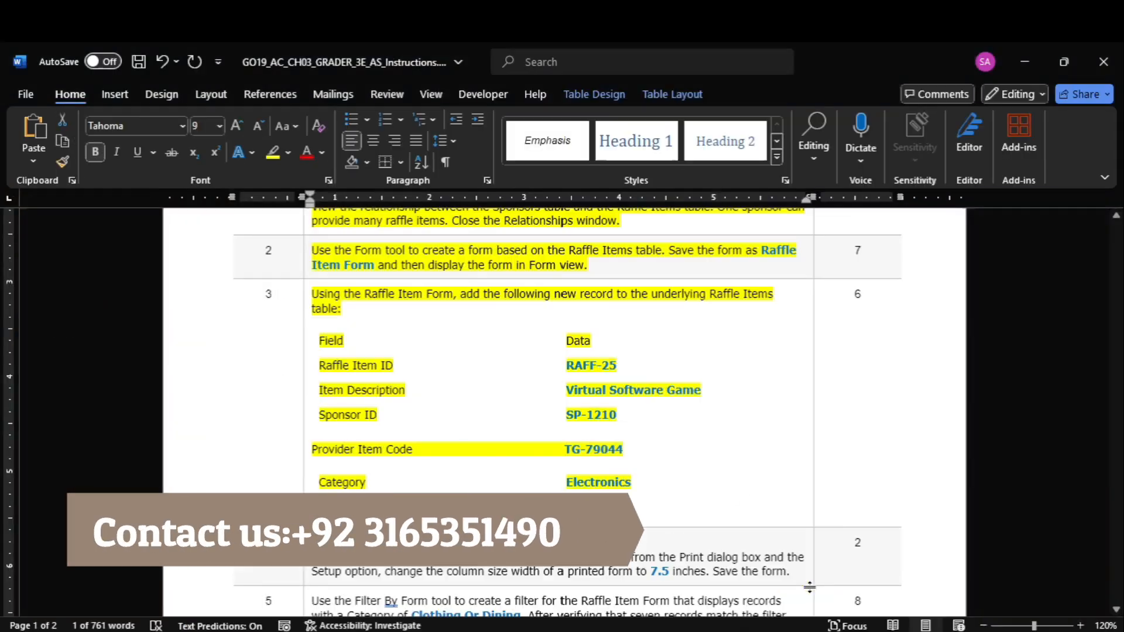
{"action": "double_click", "coordinate": [589, 483]}
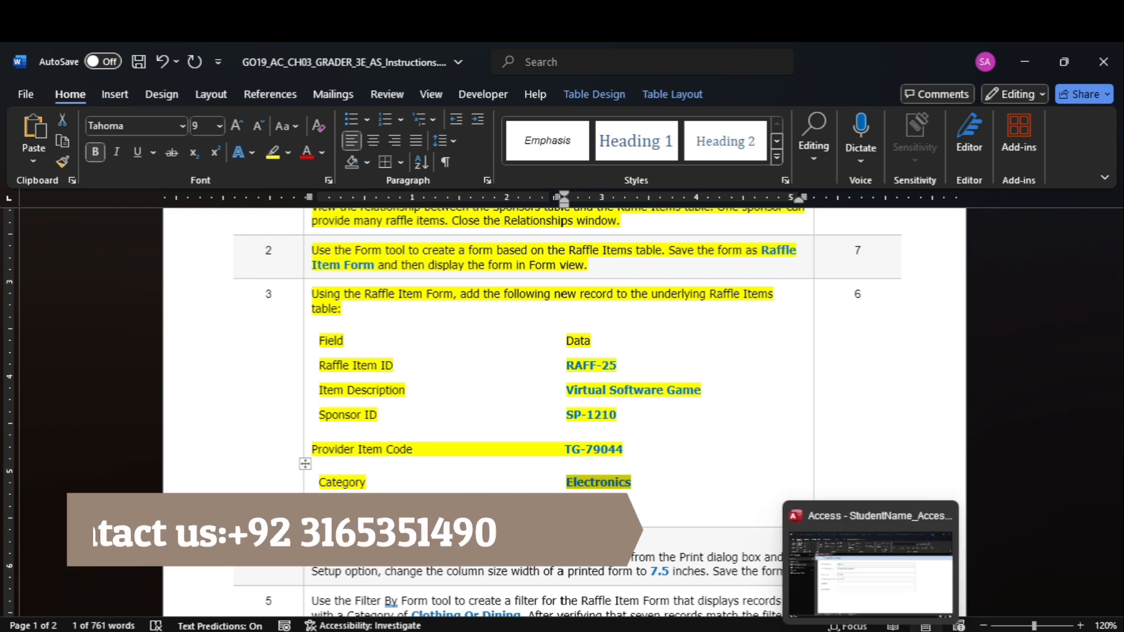
{"action": "left_click", "coordinate": [857, 589]}
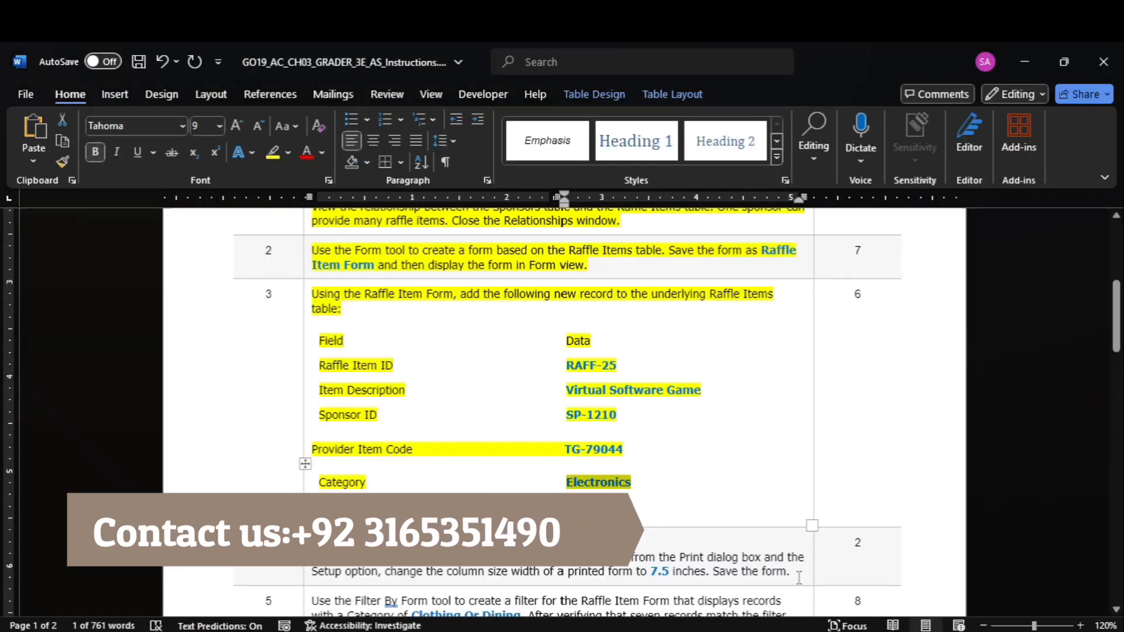
{"action": "left_click", "coordinate": [806, 586]}
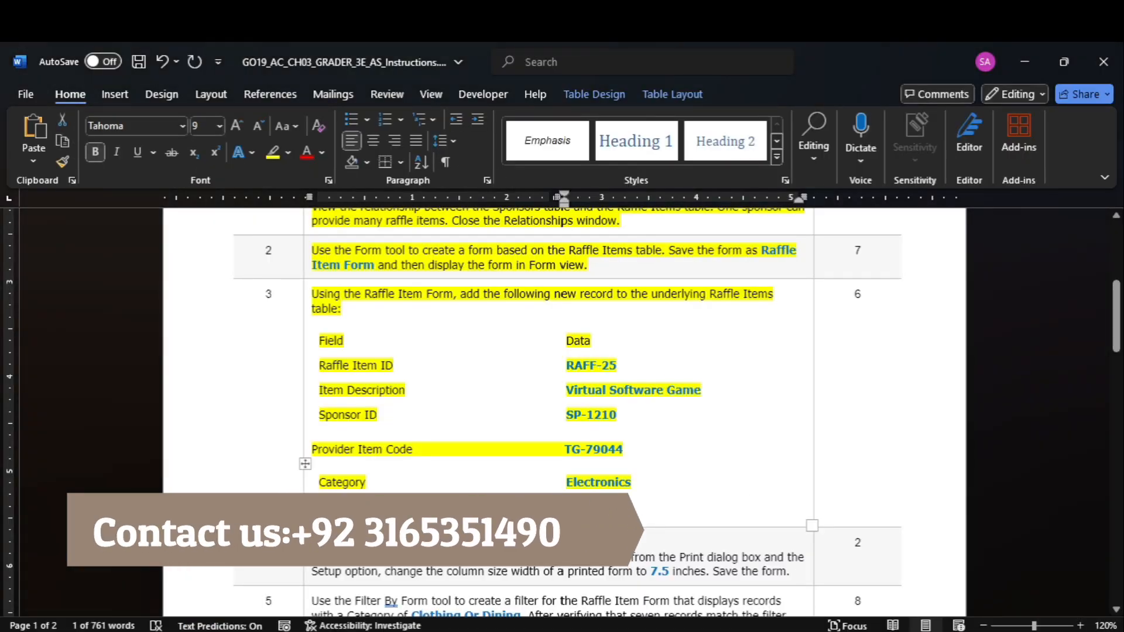
{"action": "mouse_move", "coordinate": [871, 629]}
{"action": "left_click", "coordinate": [855, 552]}
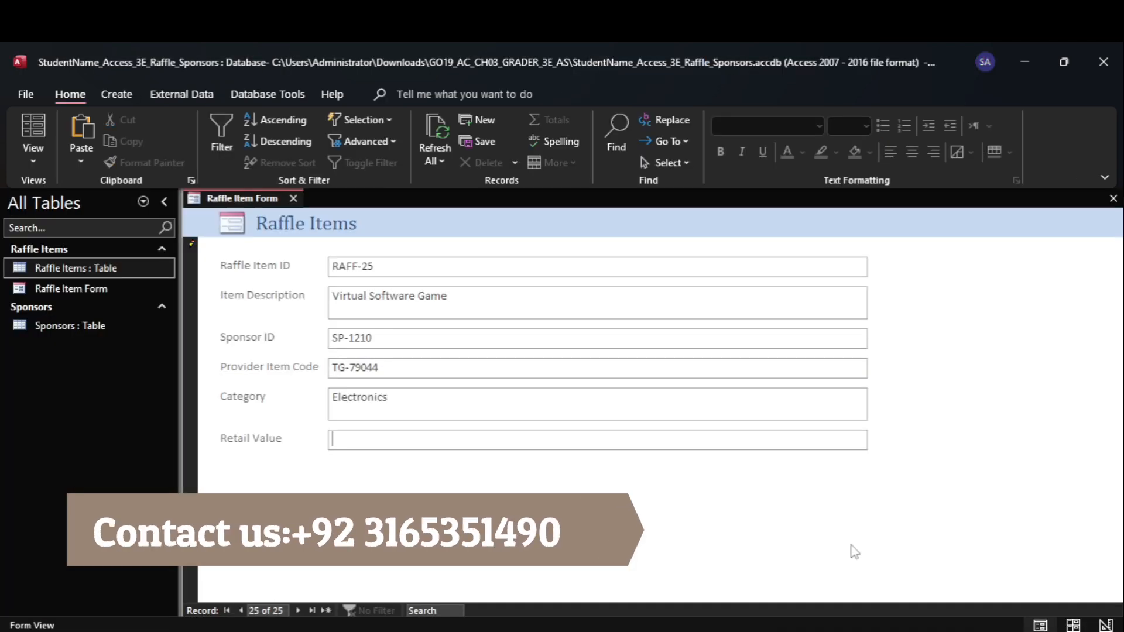
{"action": "type", "text": "35"}
Switch to Word and highlight the step 4 instructions about the printed form's column width in yellow
{"action": "left_click", "coordinate": [815, 580]}
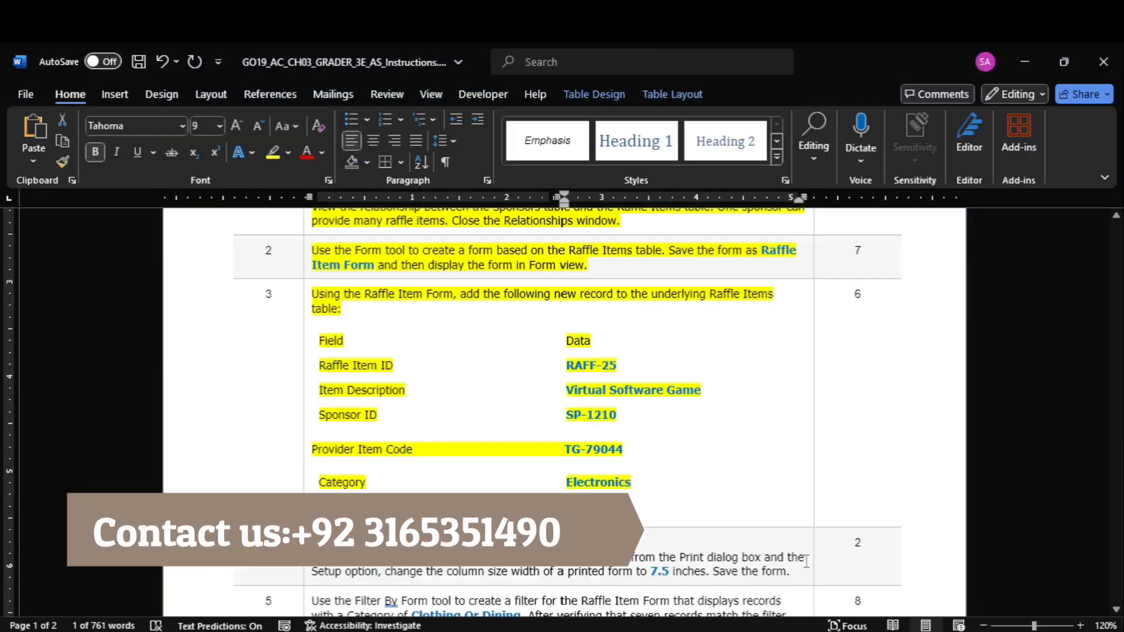
{"action": "left_click_drag", "start_coordinate": [1117, 306], "coordinate": [1117, 341]}
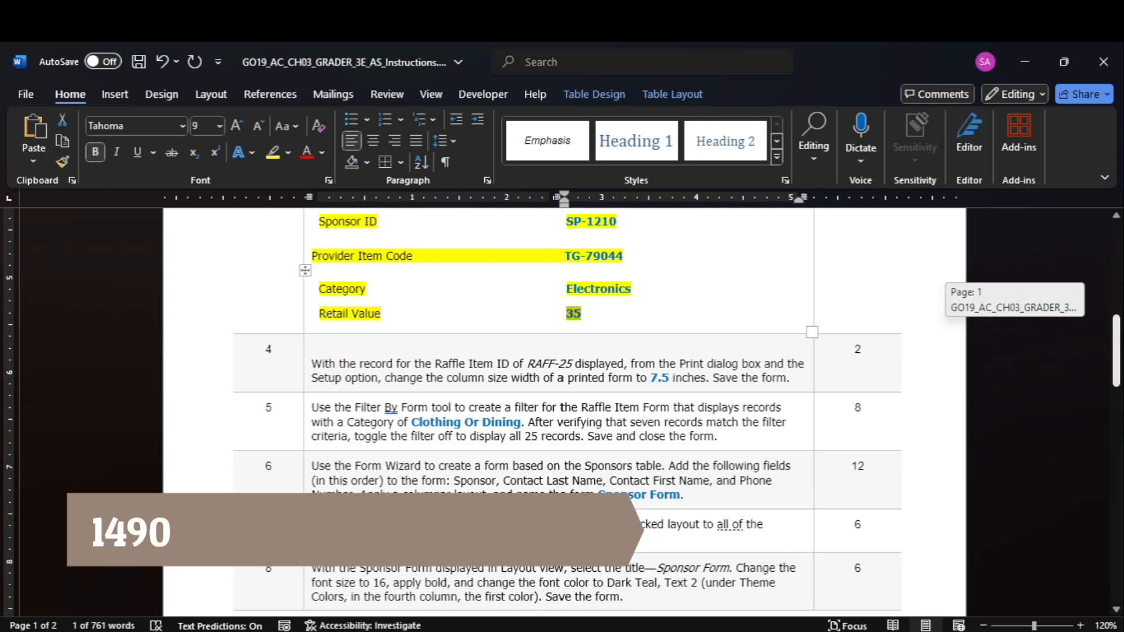
{"action": "left_click", "coordinate": [306, 364]}
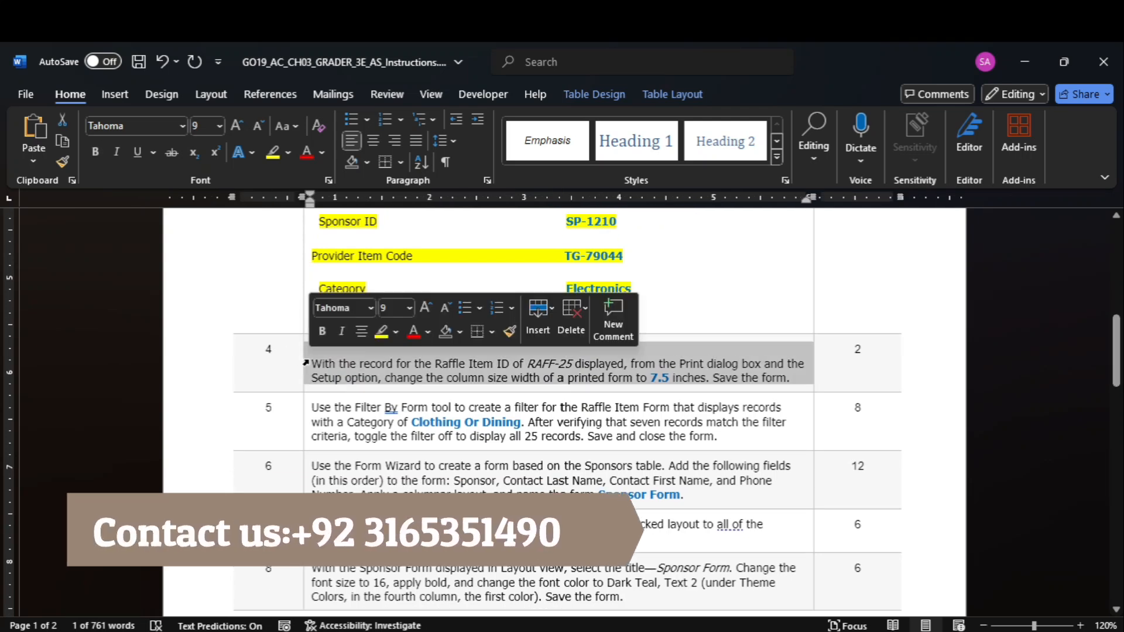
{"action": "left_click", "coordinate": [276, 155]}
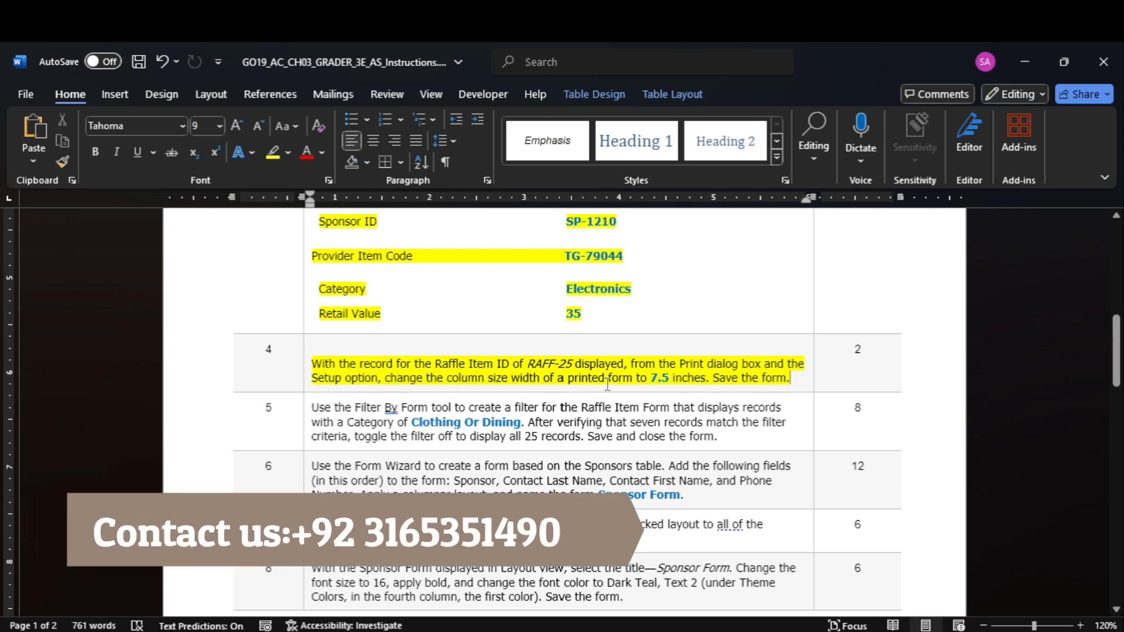
Switch to Access, set the printed Raffle Item Form's column width to 7.5 inches, and cancel saving the print output
{"action": "mouse_move", "coordinate": [872, 631]}
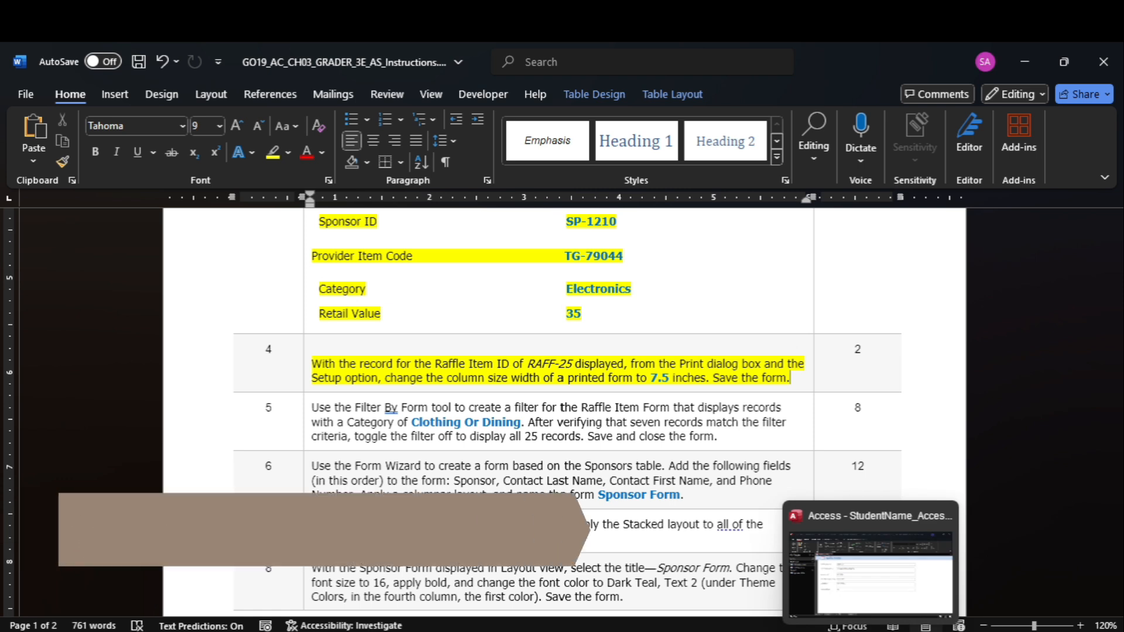
{"action": "left_click", "coordinate": [858, 568]}
{"action": "left_click", "coordinate": [15, 98]}
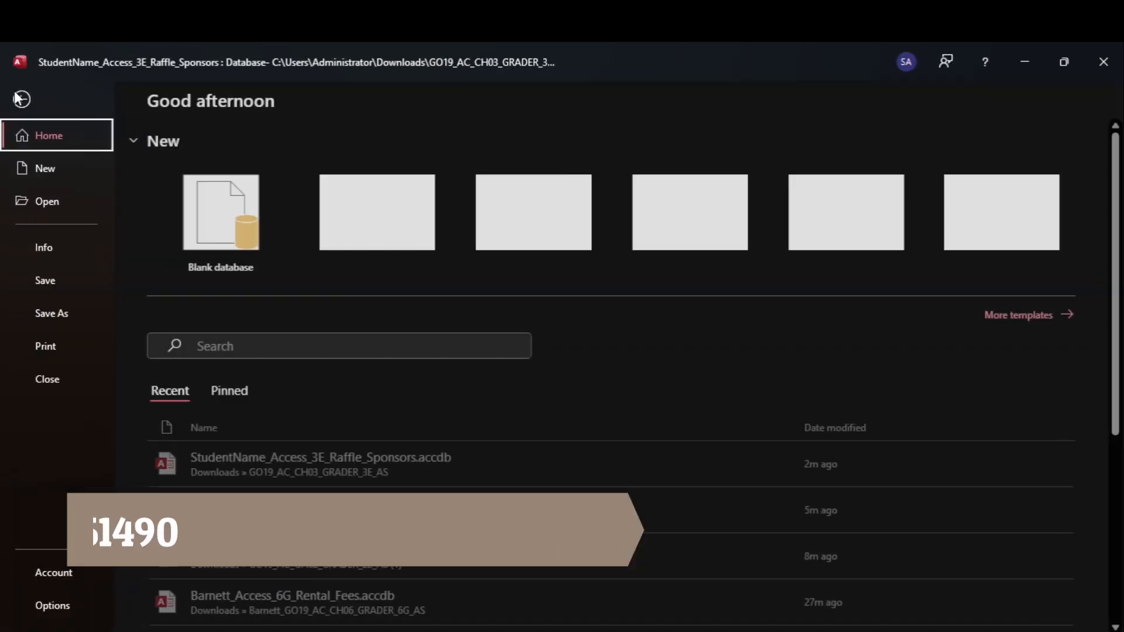
{"action": "left_click", "coordinate": [76, 334]}
{"action": "left_click", "coordinate": [209, 215]}
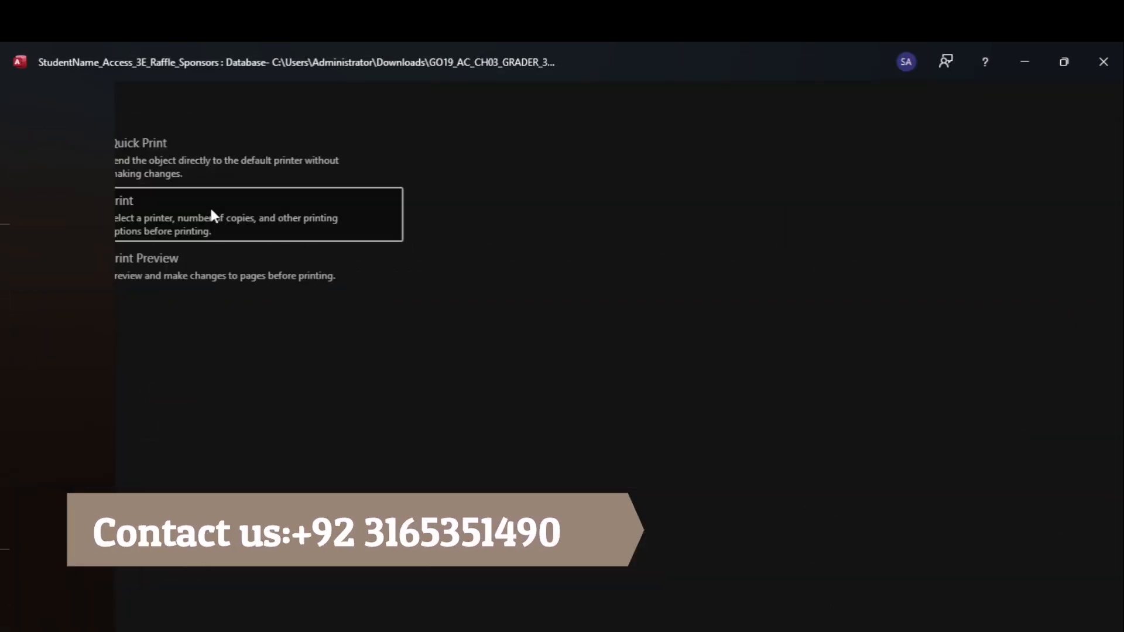
{"action": "left_click", "coordinate": [421, 389]}
{"action": "left_click", "coordinate": [520, 165]}
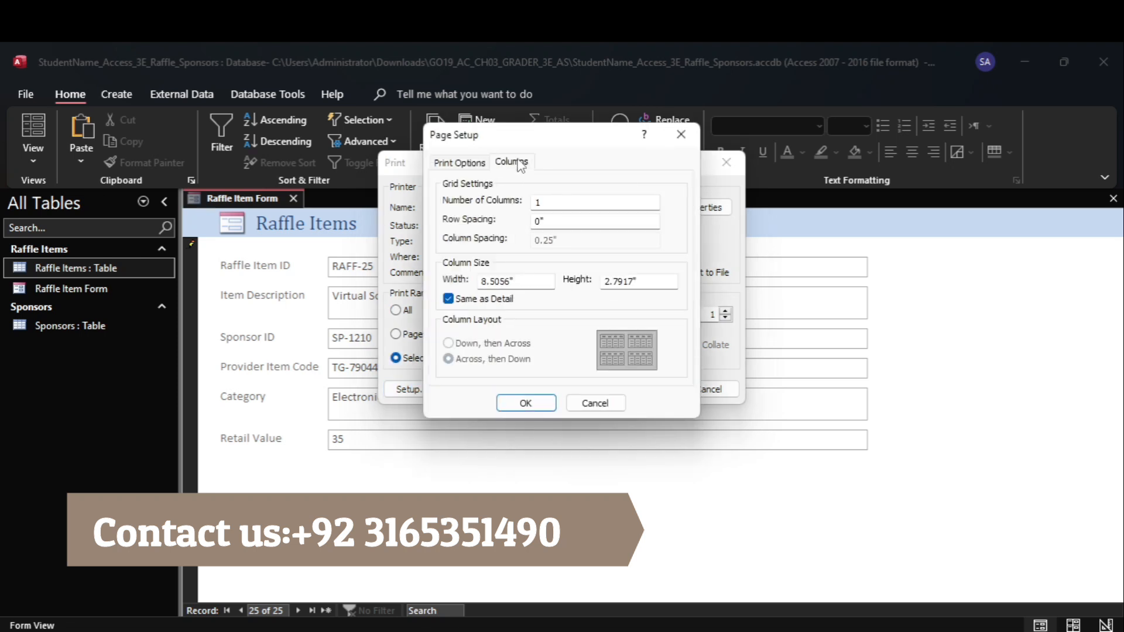
{"action": "type", "text": "7.5"}
{"action": "key", "text": "Return"}
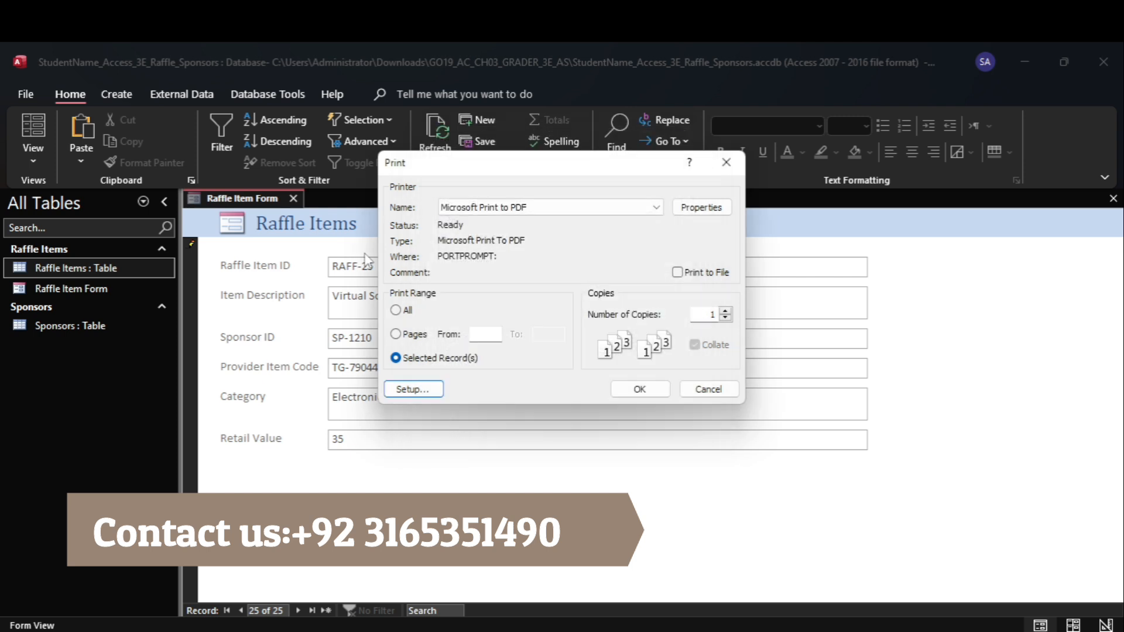
{"action": "left_click", "coordinate": [666, 395]}
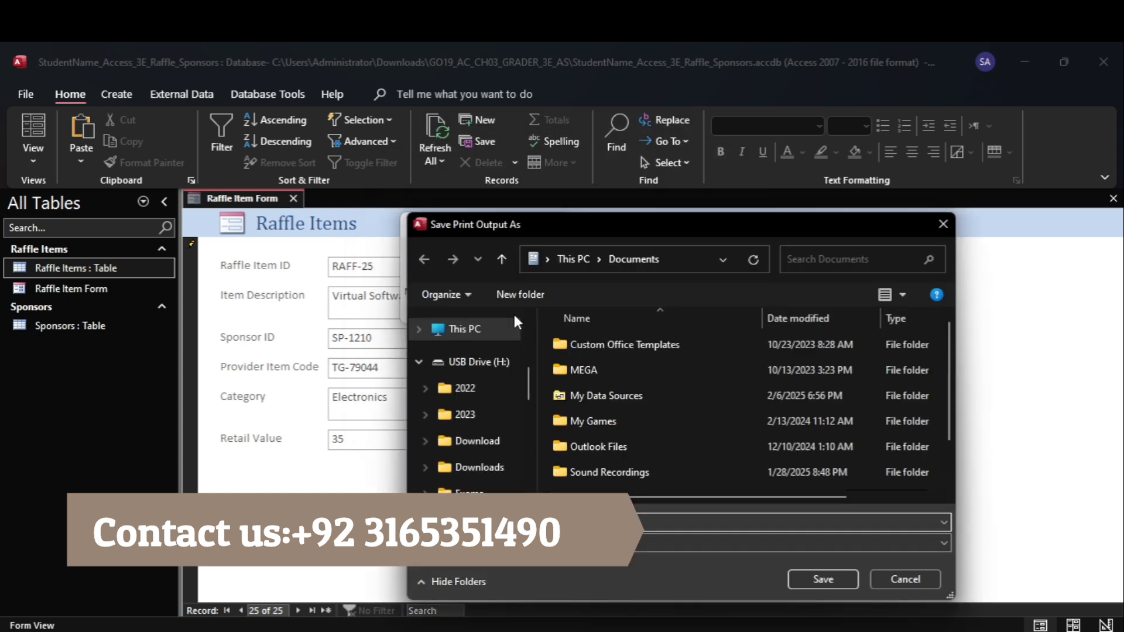
{"action": "left_click", "coordinate": [915, 578]}
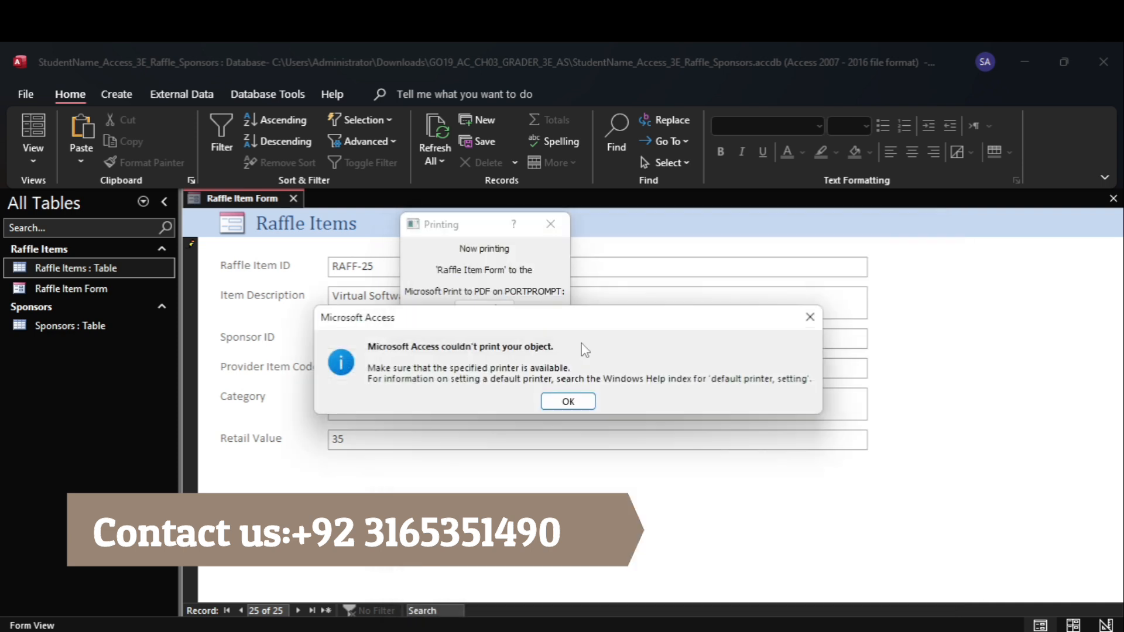
{"action": "left_click", "coordinate": [568, 401]}
Switch to Word and highlight the step 5 instructions about filtering the Raffle Item Form in yellow
{"action": "mouse_move", "coordinate": [835, 631]}
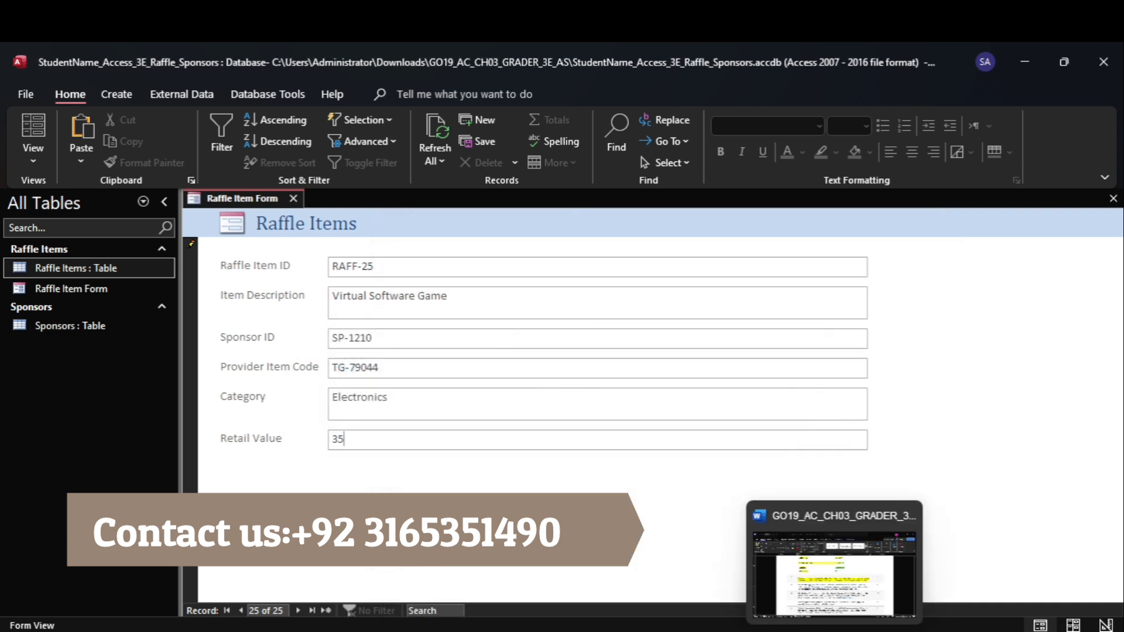
{"action": "left_click", "coordinate": [804, 554]}
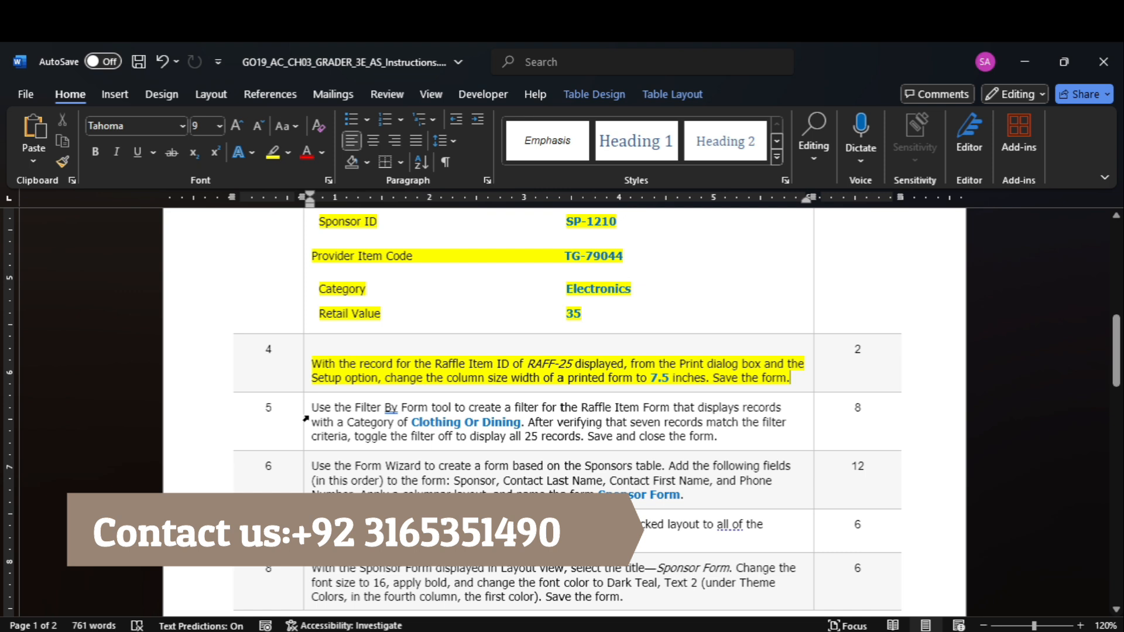
{"action": "left_click", "coordinate": [305, 419]}
{"action": "left_click", "coordinate": [273, 154]}
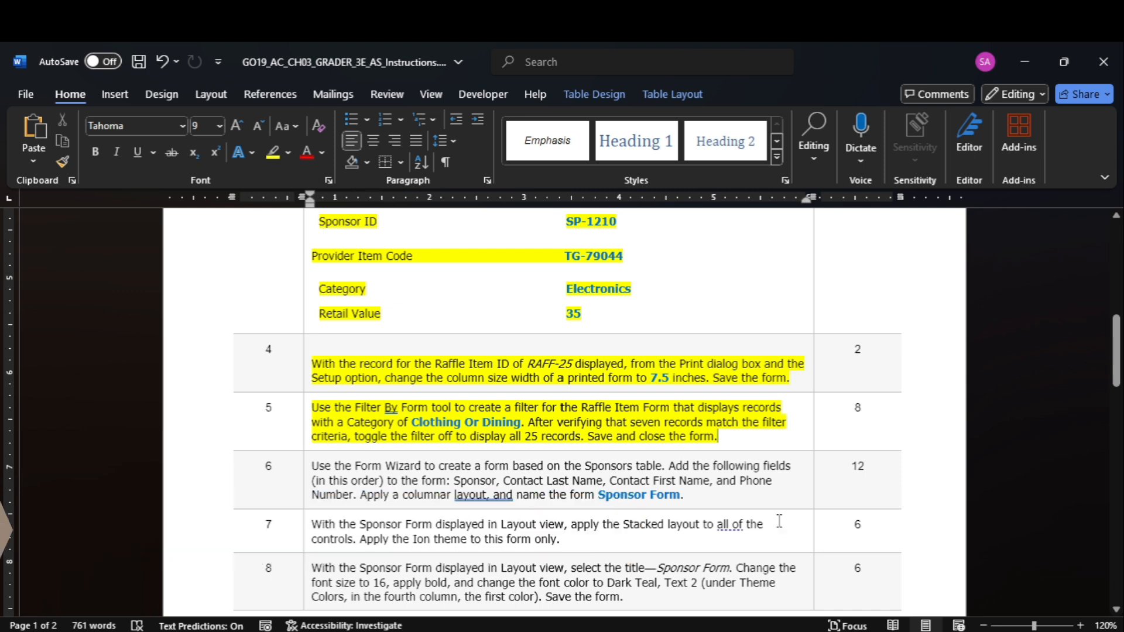
Start a Filter By Form on the Raffle Item Form in Access with Clothing Or Dining, copied from Word, as the Category criterion
{"action": "left_click", "coordinate": [867, 577]}
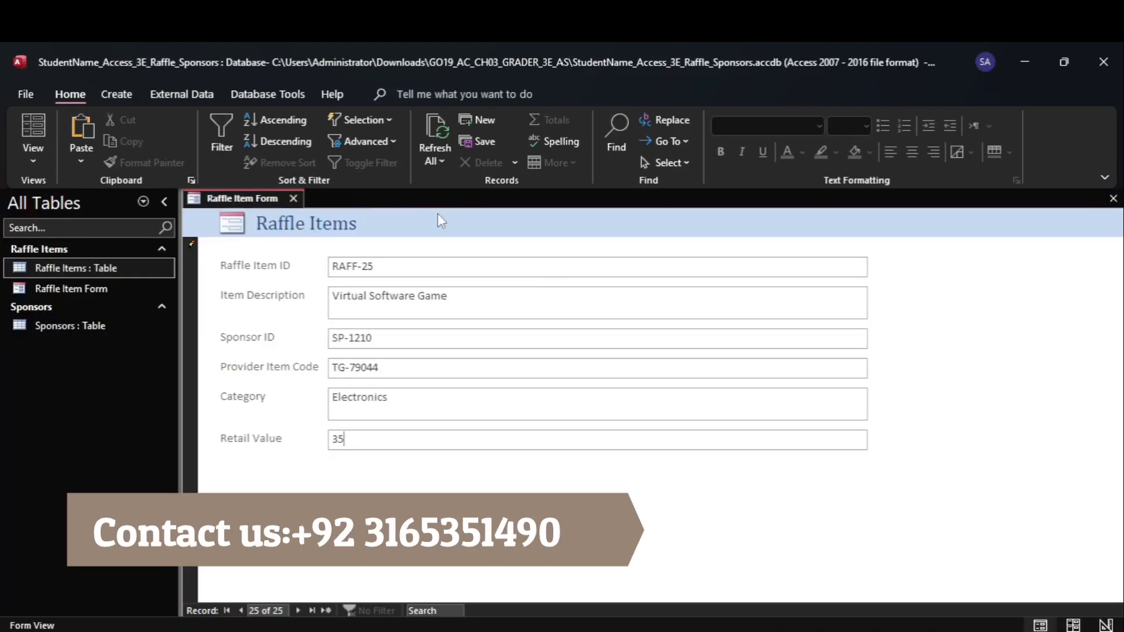
{"action": "left_click", "coordinate": [340, 142]}
{"action": "left_click", "coordinate": [378, 191]}
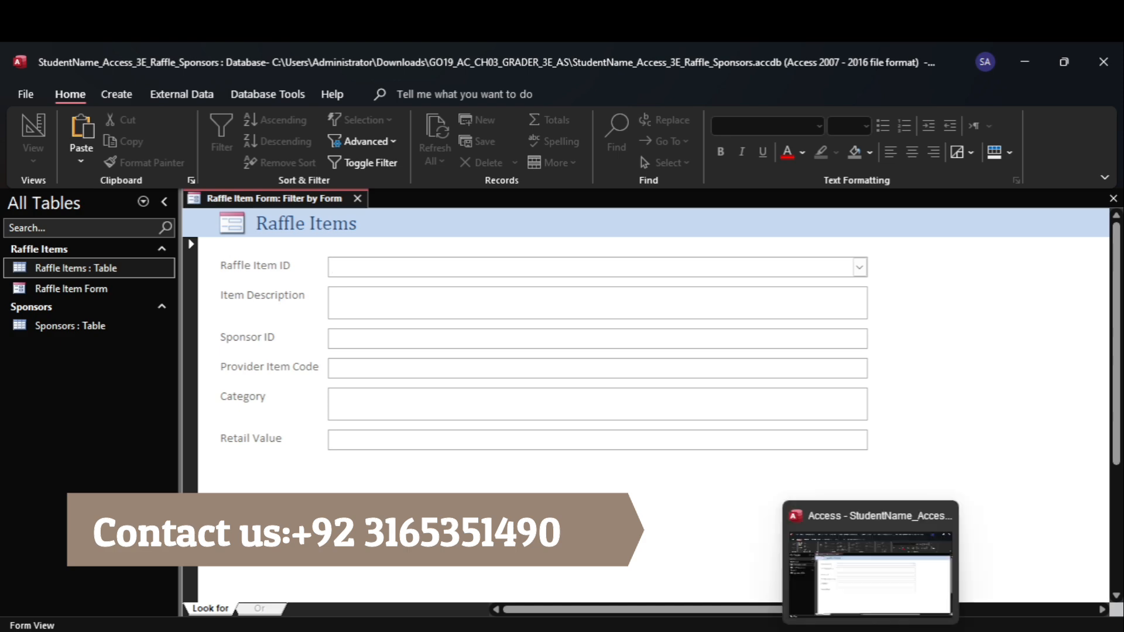
{"action": "left_click", "coordinate": [831, 574]}
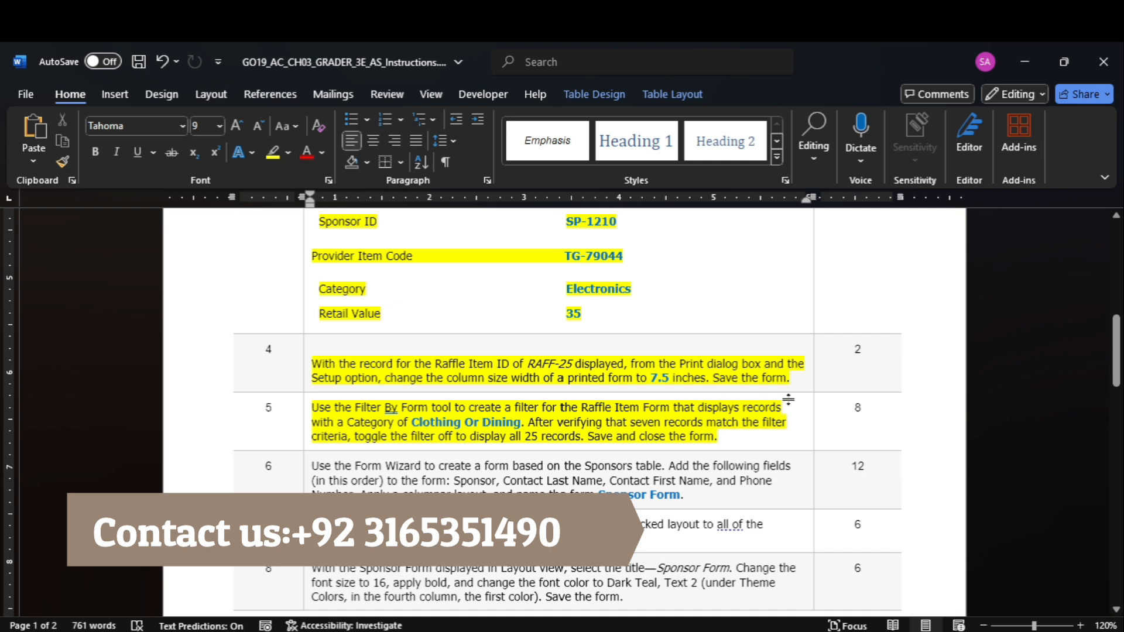
{"action": "mouse_move", "coordinate": [431, 421]}
{"action": "left_mouse_down"}
{"action": "mouse_move", "coordinate": [482, 425]}
{"action": "mouse_move", "coordinate": [441, 426]}
{"action": "left_mouse_up"}
{"action": "key", "text": "ctrl+c"}
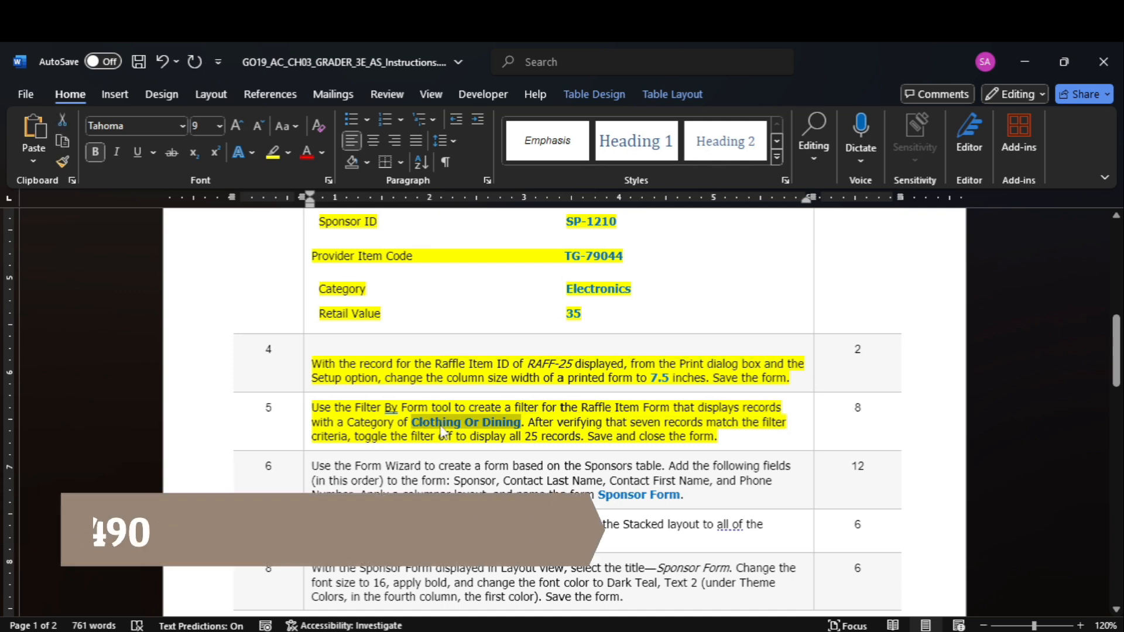
{"action": "left_click", "coordinate": [848, 592]}
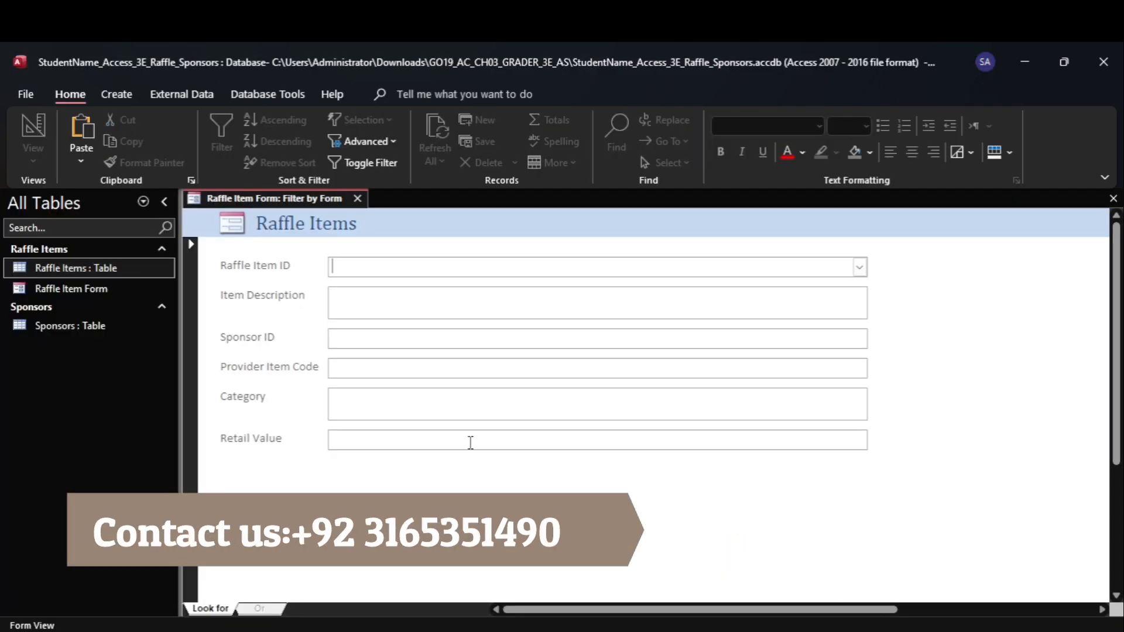
{"action": "key", "text": "ctrl+v"}
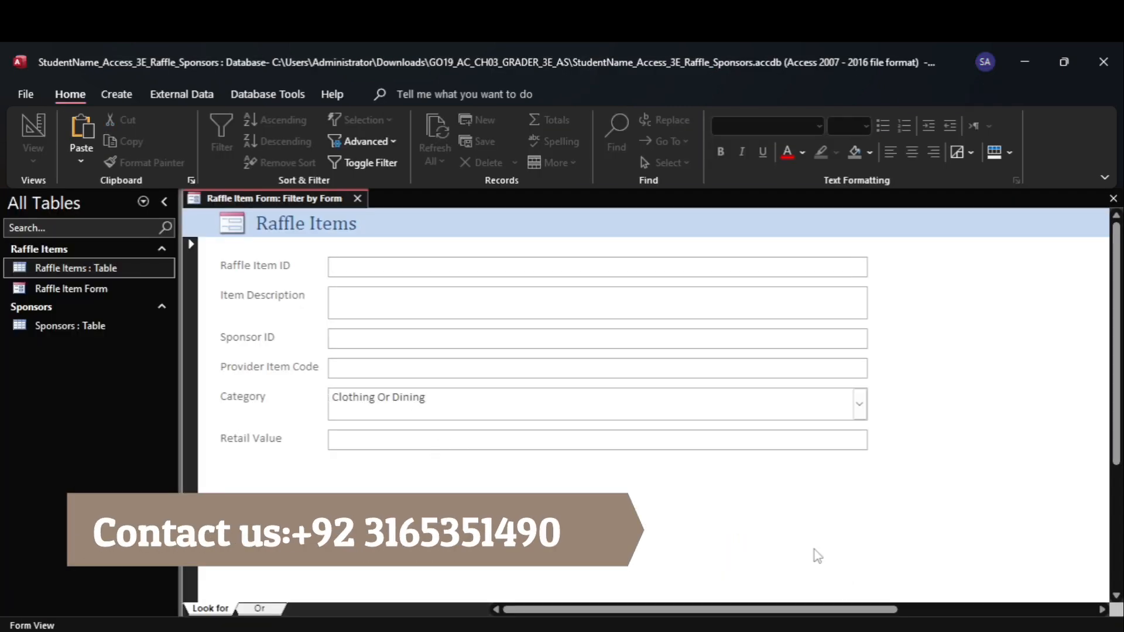
Recheck step 5 in Word and apply the Category filter to the Raffle Item Form in Access
{"action": "left_click", "coordinate": [825, 571]}
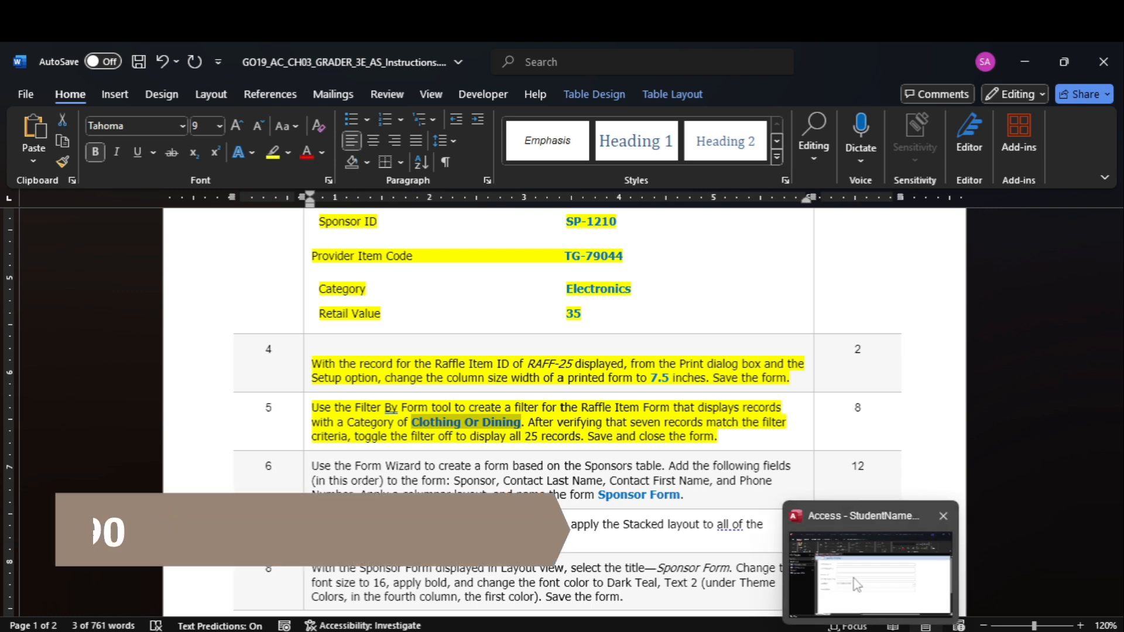
{"action": "left_click", "coordinate": [848, 591]}
{"action": "left_click", "coordinate": [426, 369]}
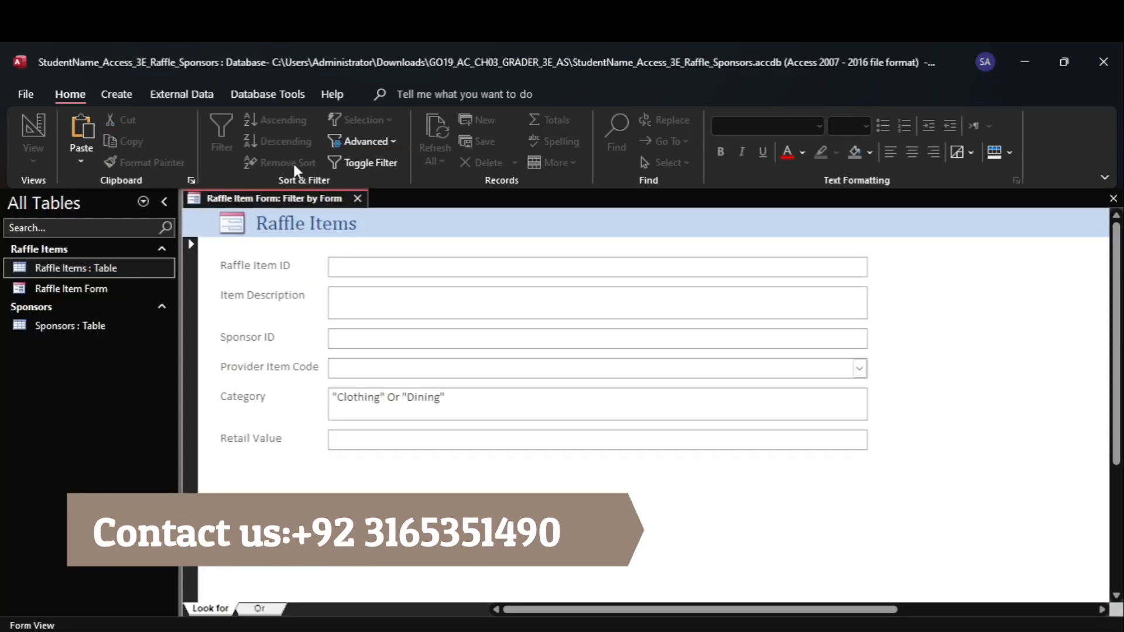
{"action": "left_click", "coordinate": [343, 164]}
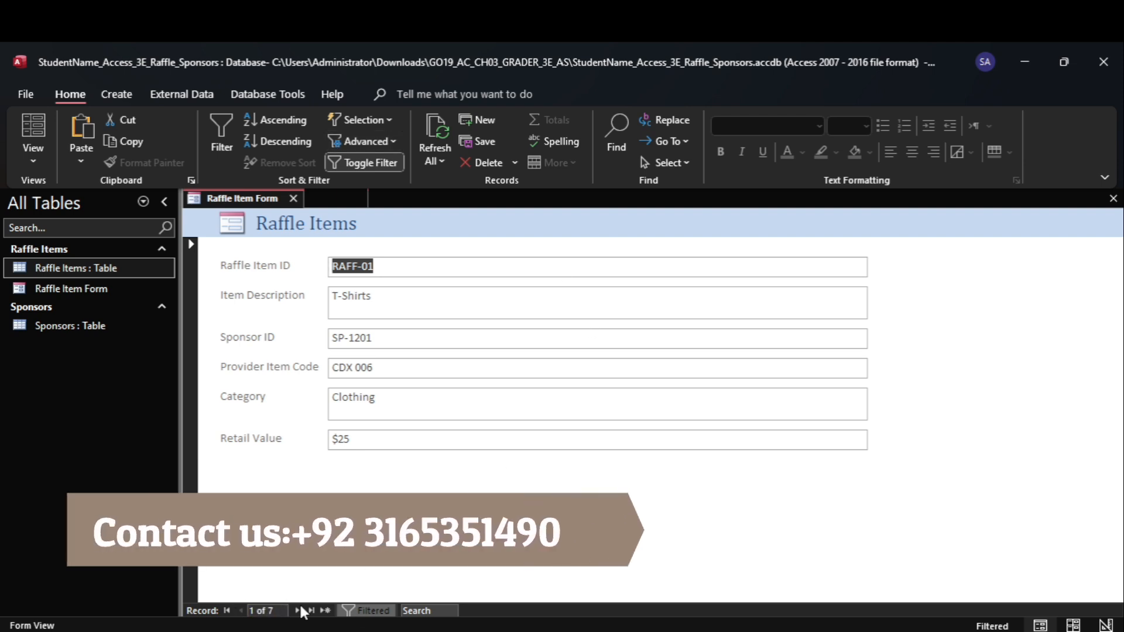
Consult the rest of step 5 in Word and toggle the form's filter off in Access to display all records
{"action": "mouse_move", "coordinate": [834, 631]}
{"action": "left_click", "coordinate": [829, 580]}
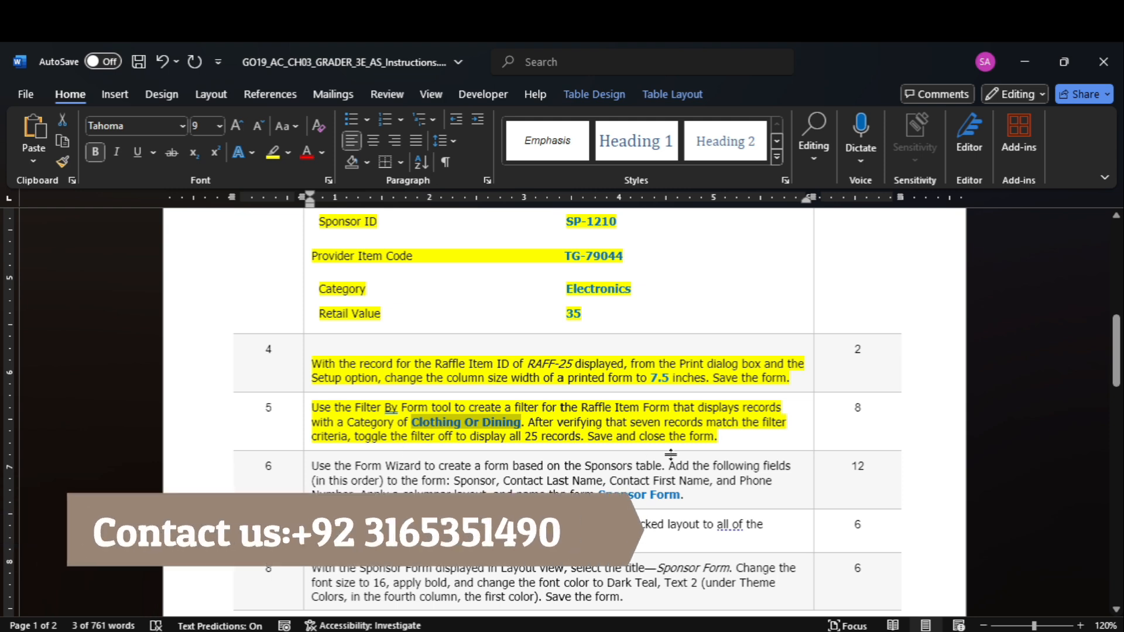
{"action": "mouse_move", "coordinate": [872, 631]}
{"action": "left_click", "coordinate": [864, 557]}
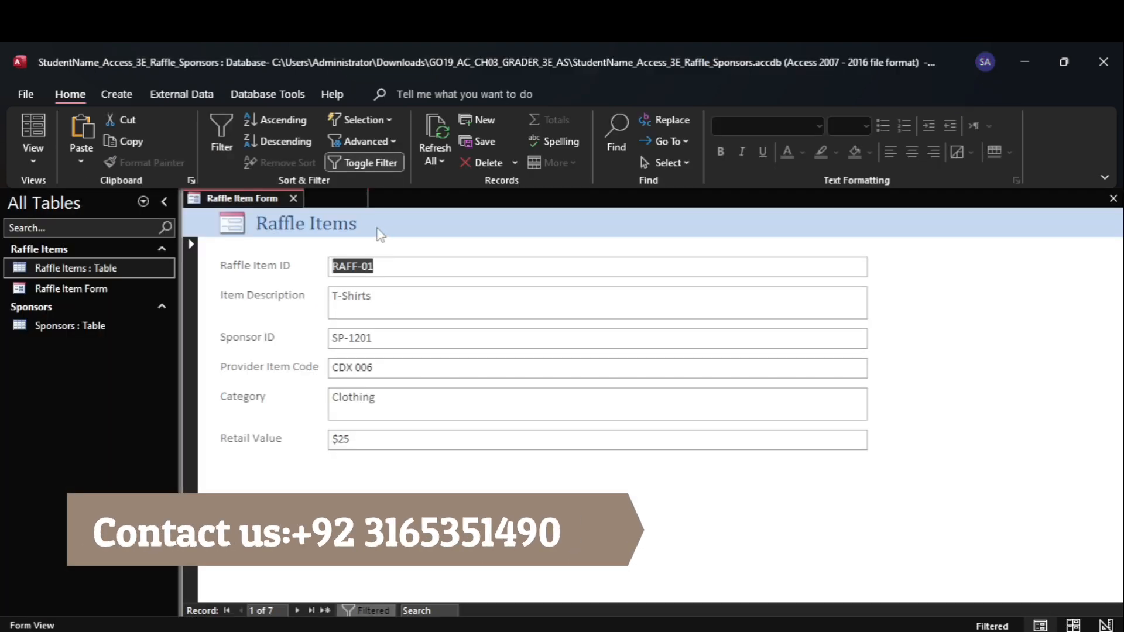
{"action": "left_click", "coordinate": [333, 162]}
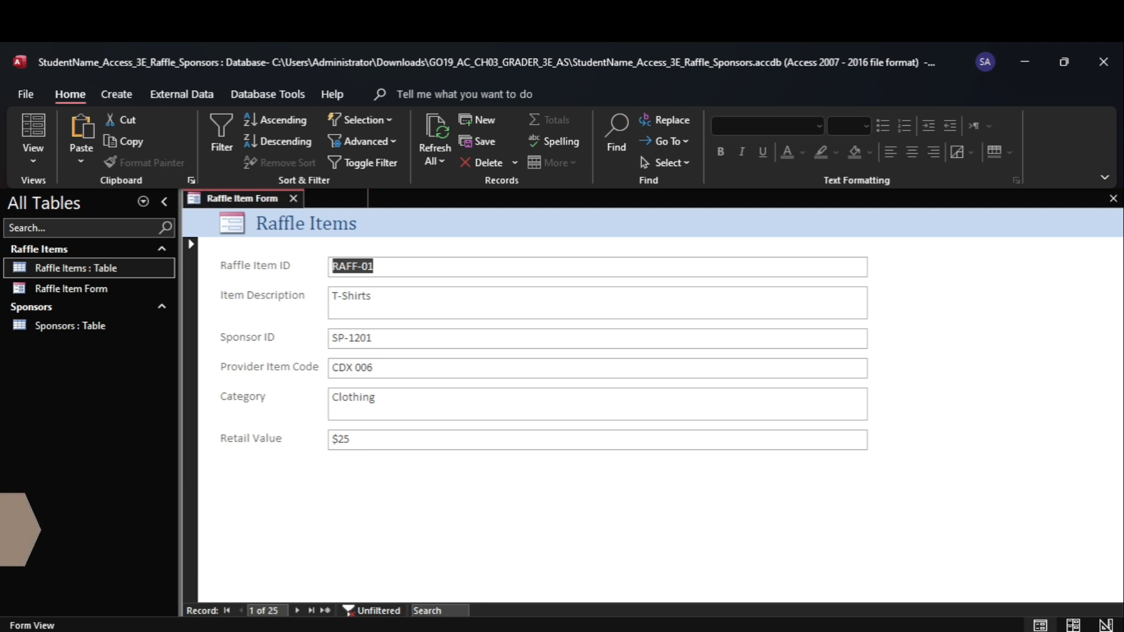
Check the end of step 5 in Word, and save and close the Raffle Item Form in Access
{"action": "mouse_move", "coordinate": [834, 630]}
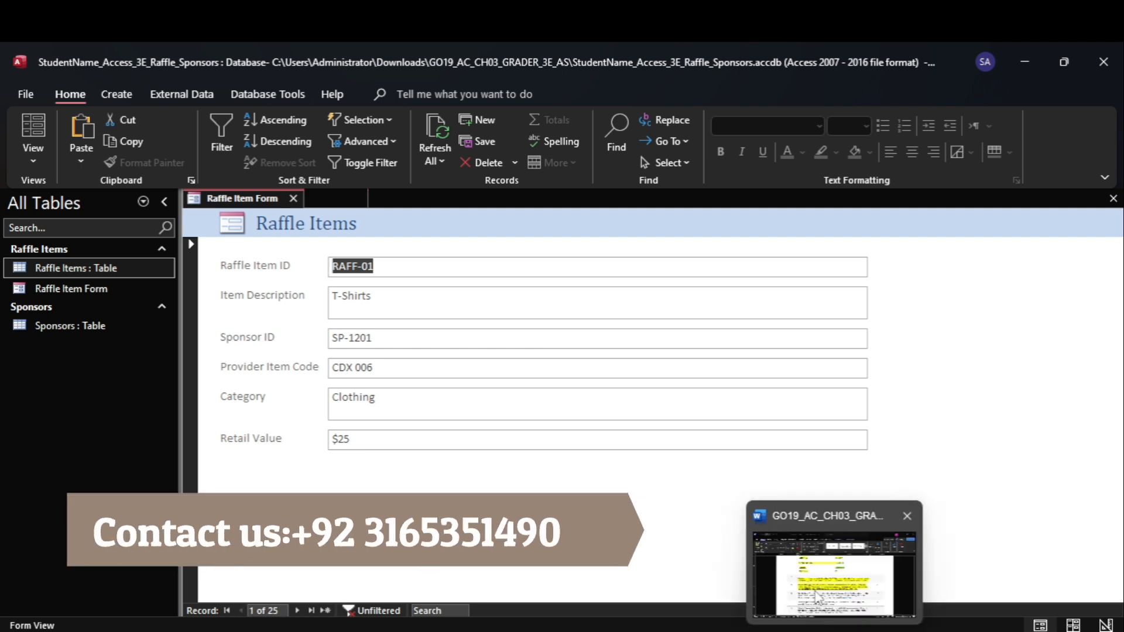
{"action": "left_click", "coordinate": [835, 556]}
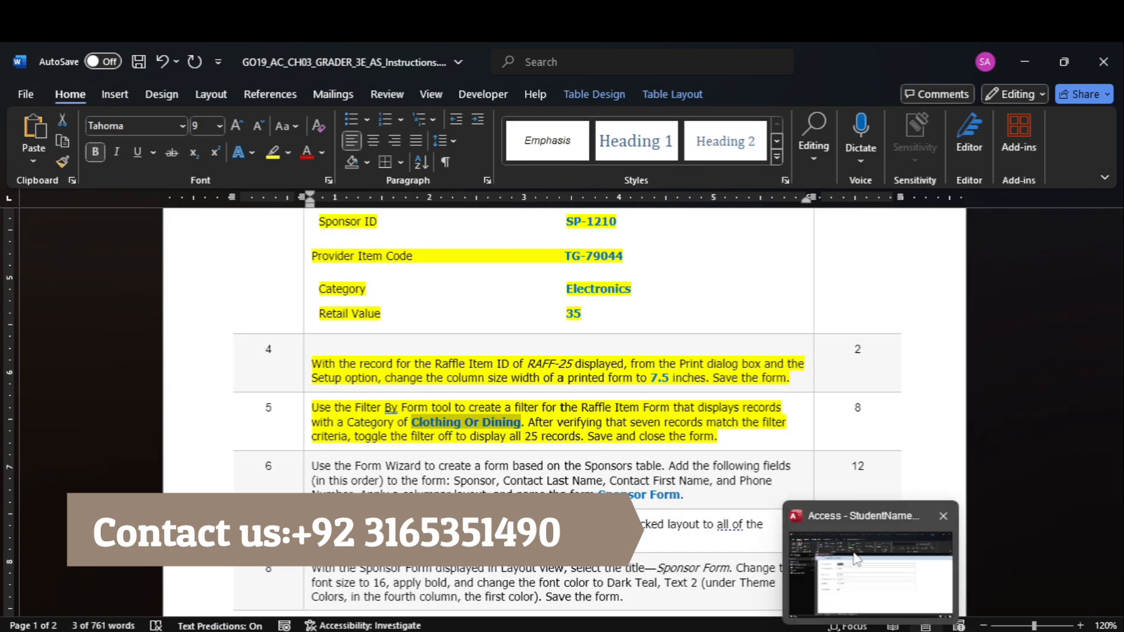
{"action": "left_click", "coordinate": [852, 556]}
{"action": "right_click", "coordinate": [261, 200]}
{"action": "left_click", "coordinate": [284, 212]}
{"action": "left_click", "coordinate": [294, 199]}
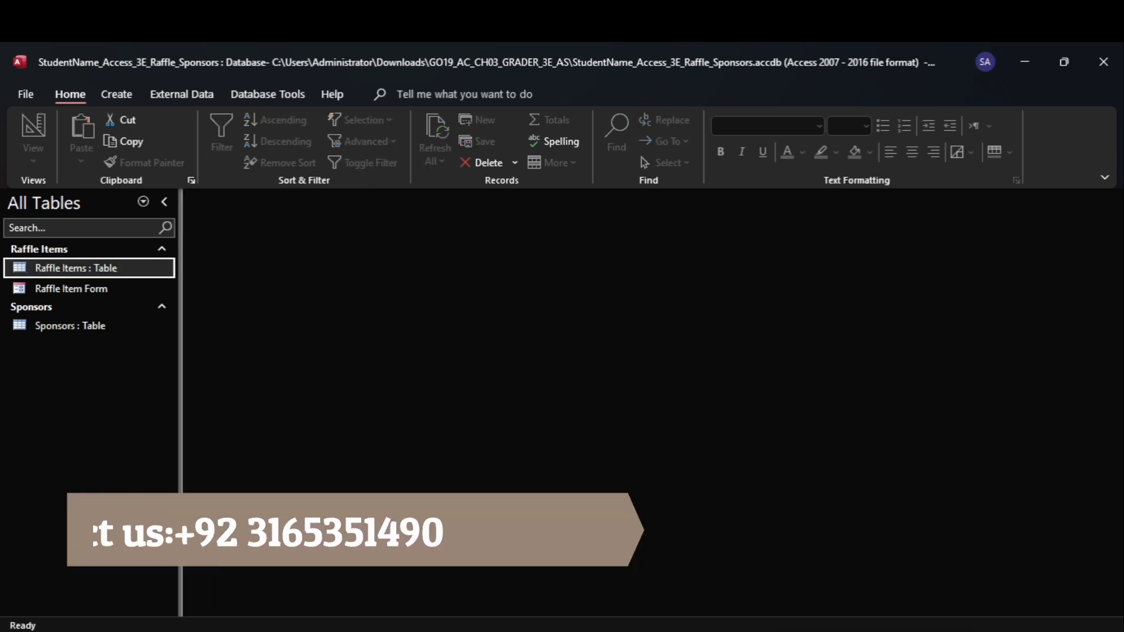
Switch to Word and return to the beginning of the project instructions
{"action": "mouse_move", "coordinate": [834, 631]}
{"action": "left_click", "coordinate": [828, 580]}
{"action": "left_click_drag", "start_coordinate": [1116, 352], "coordinate": [1081, 228]}
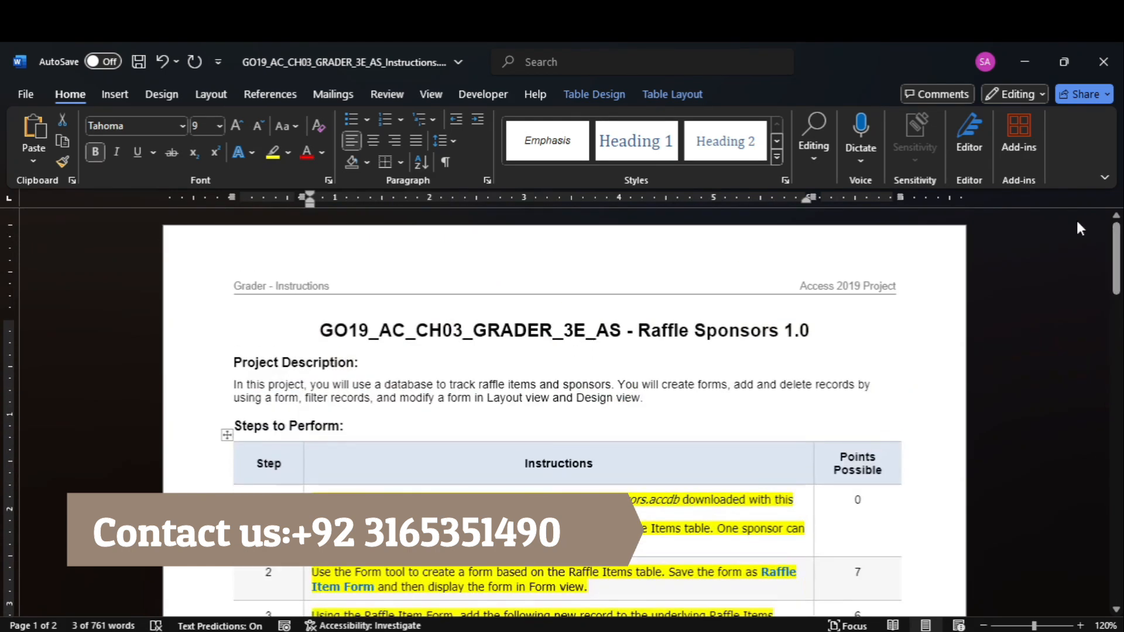